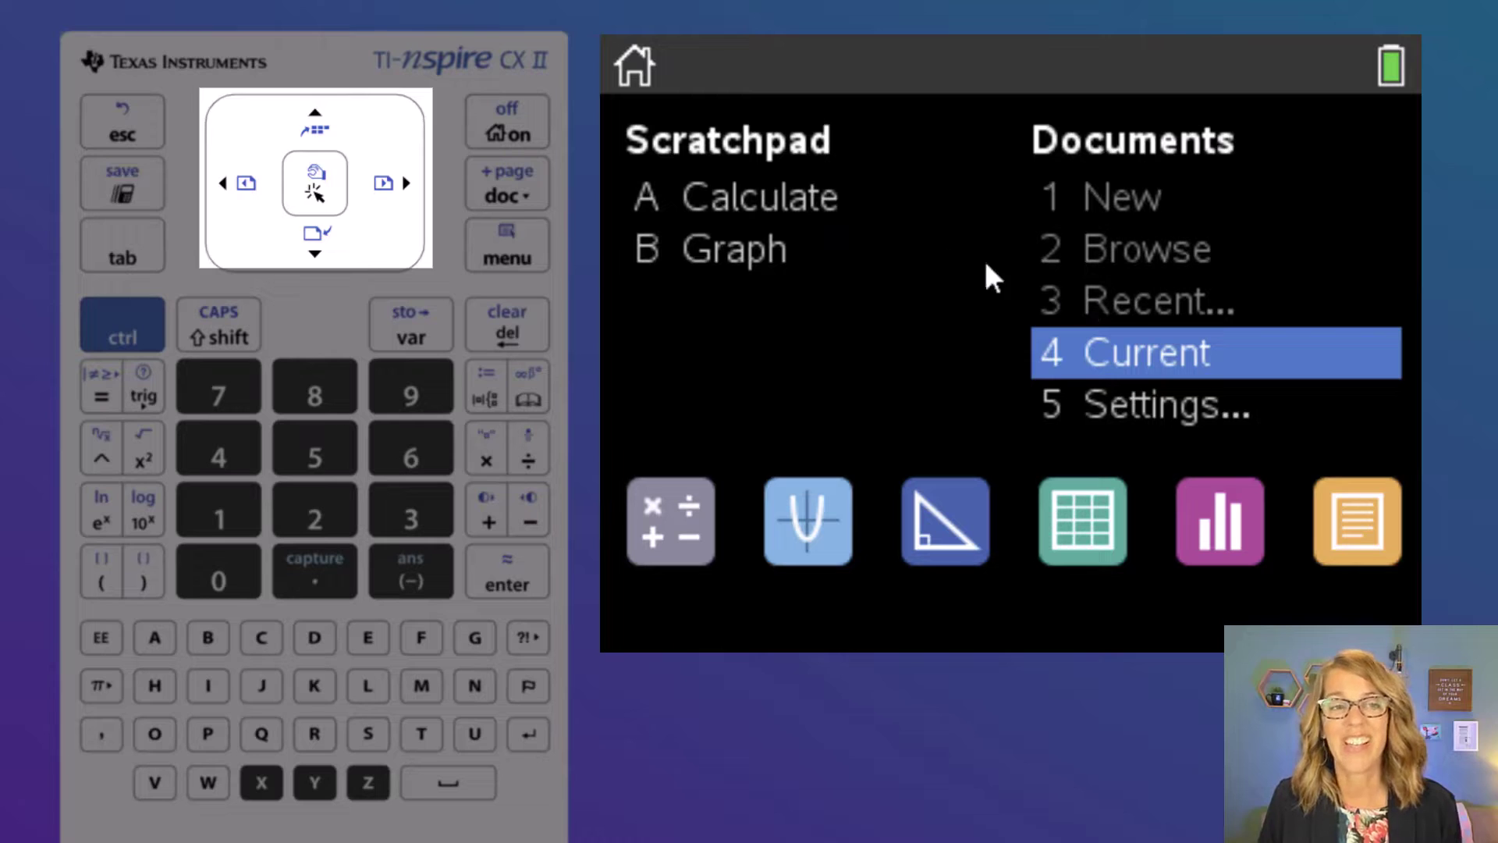
click(315, 190)
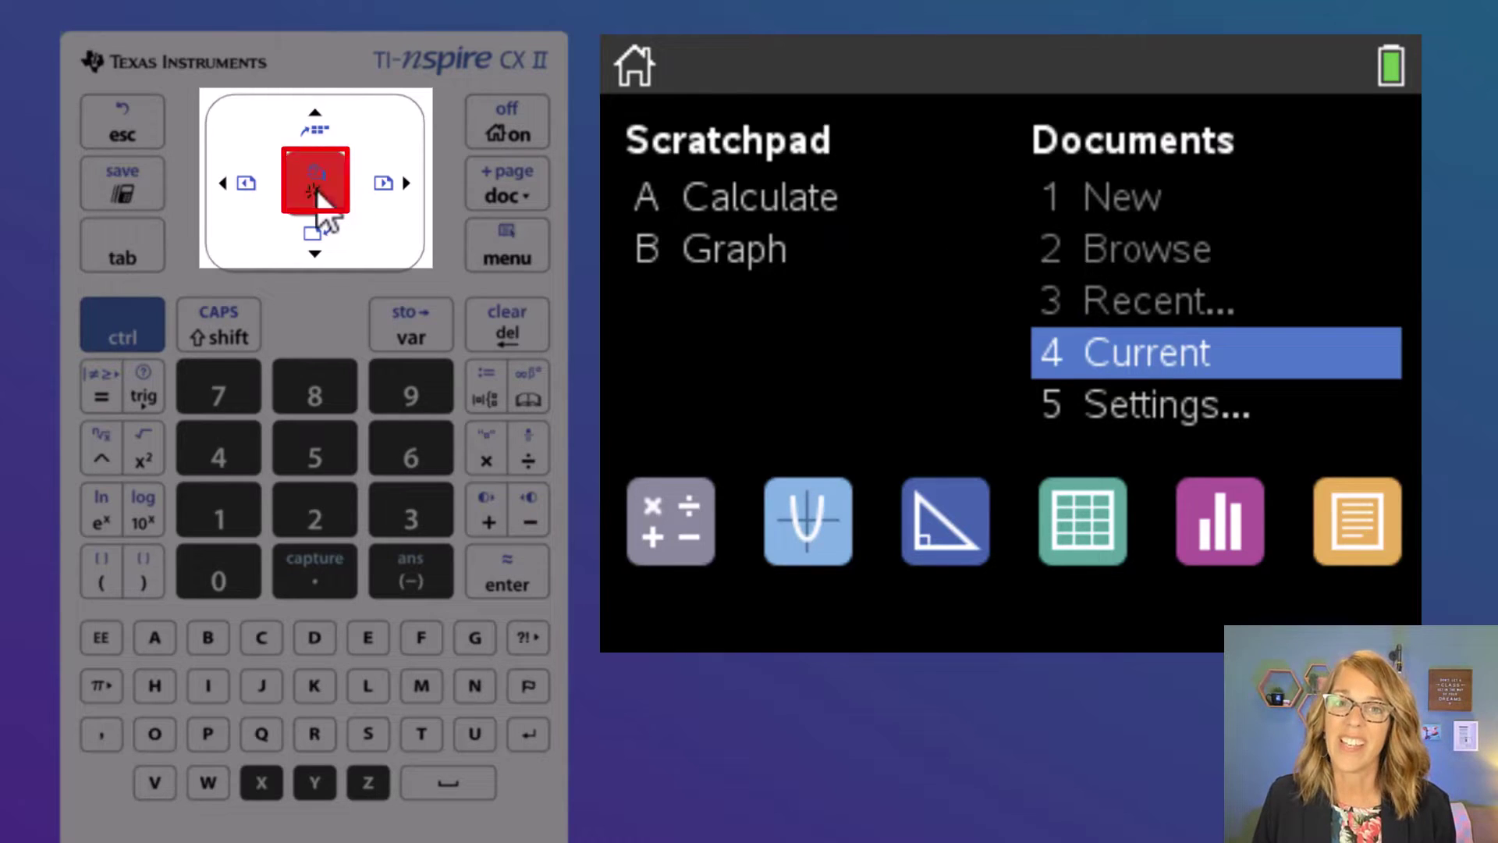
click(522, 137)
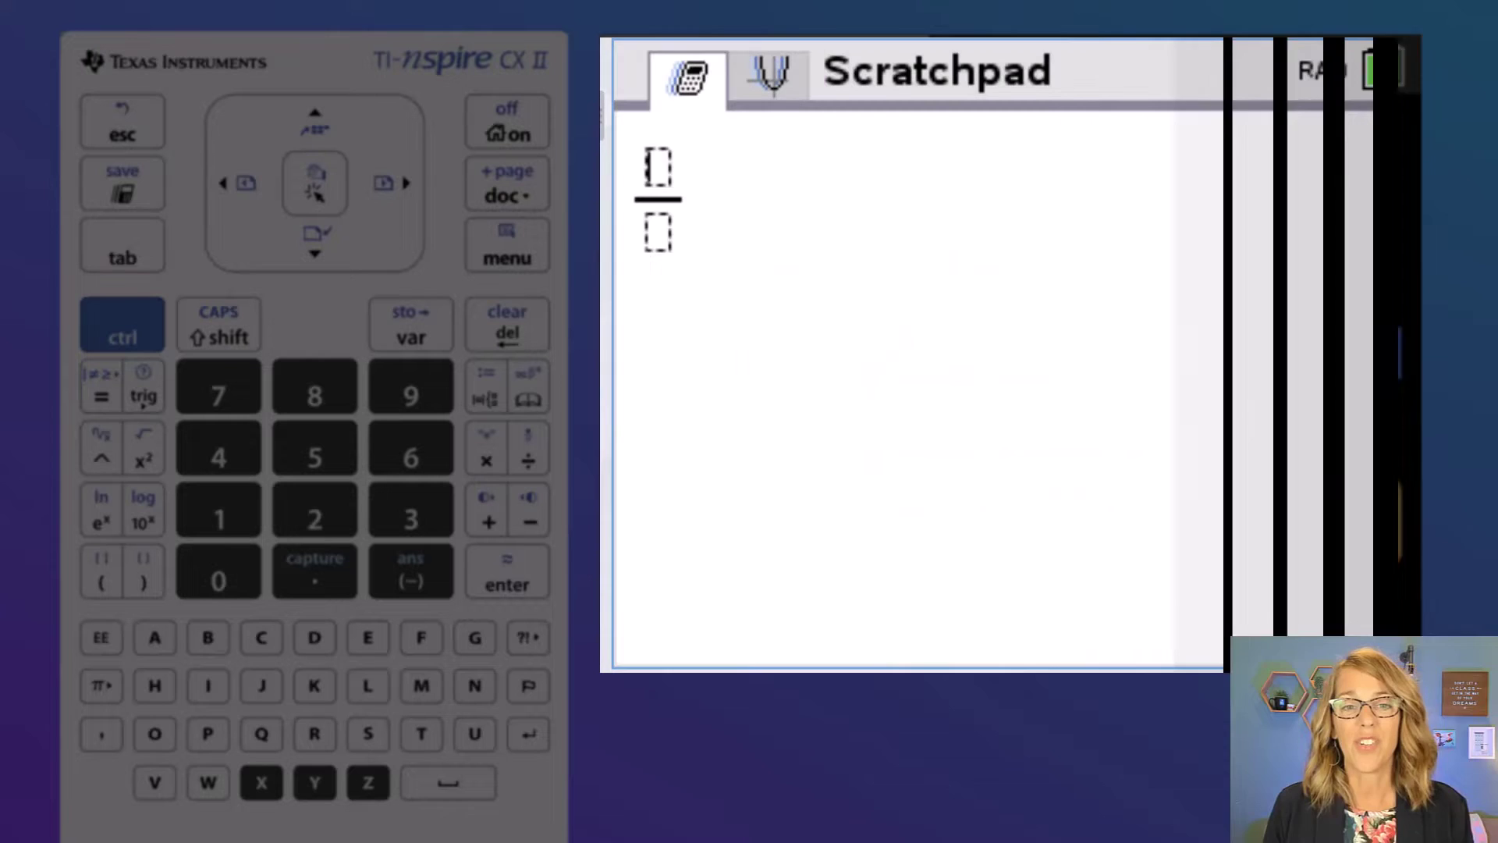
- Enter and evaluate a fraction expression beginning with 5+ in the Scratchpad calculator
text(5+)
key(ctrl+q)
text(92)
key(Return)
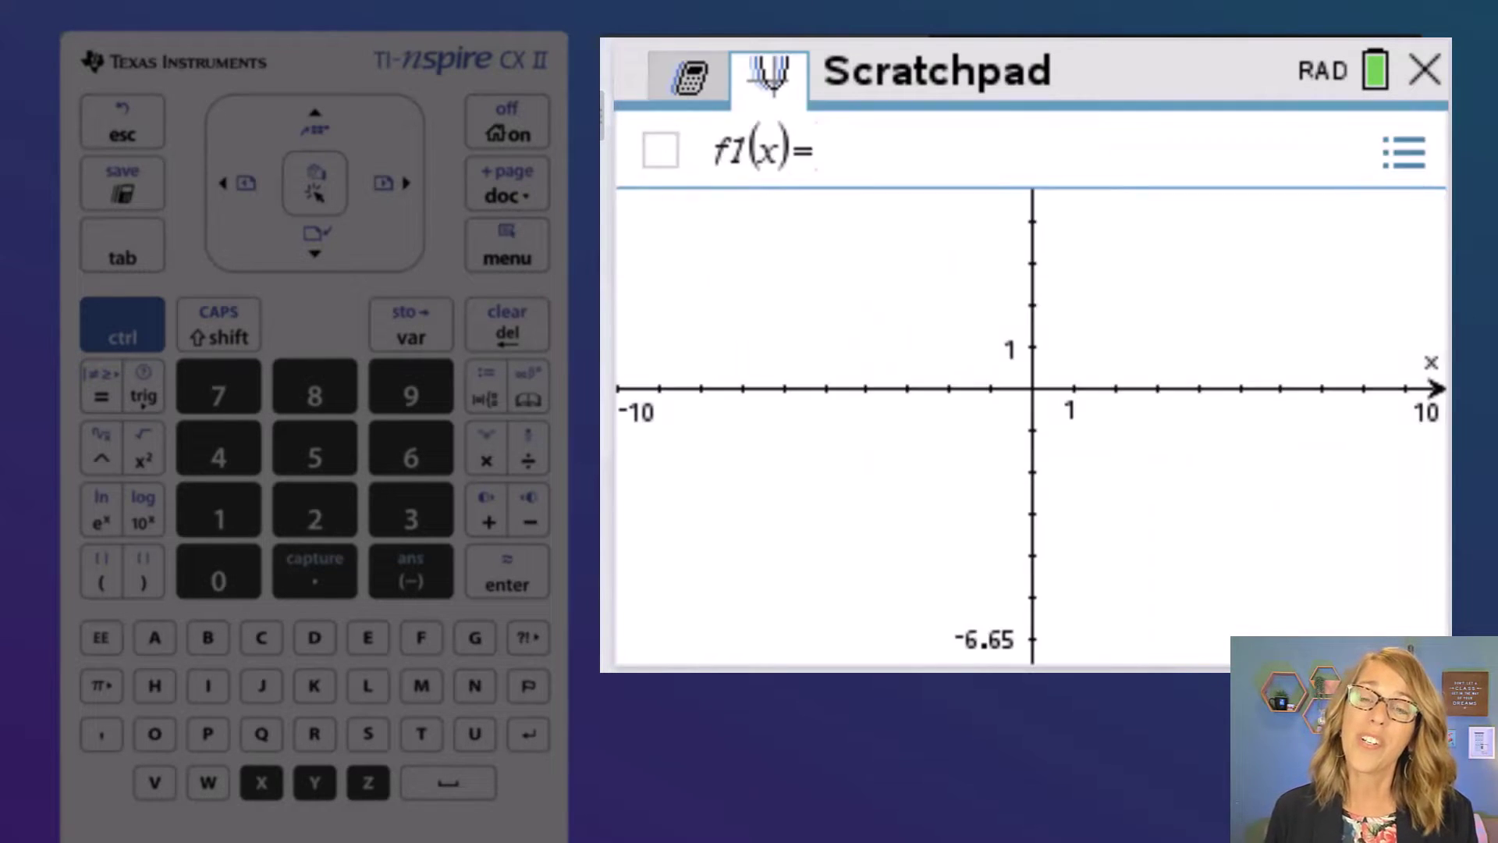
- Define f1(x)=sin(x) on the Scratchpad graph page, plot it and return to the home screen
key(ctrl+Right)
key(trig)
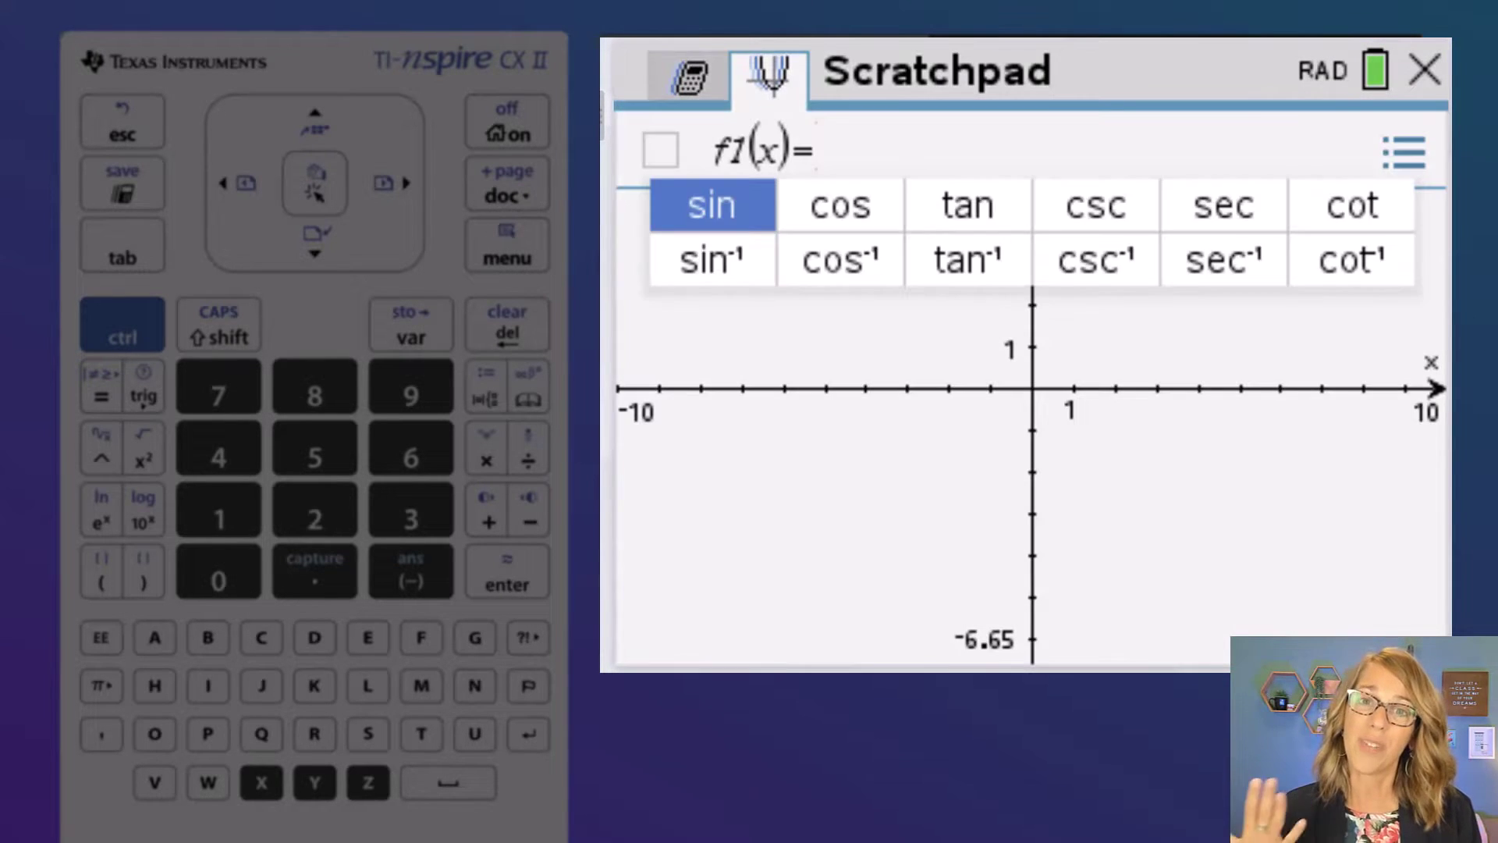
click(728, 216)
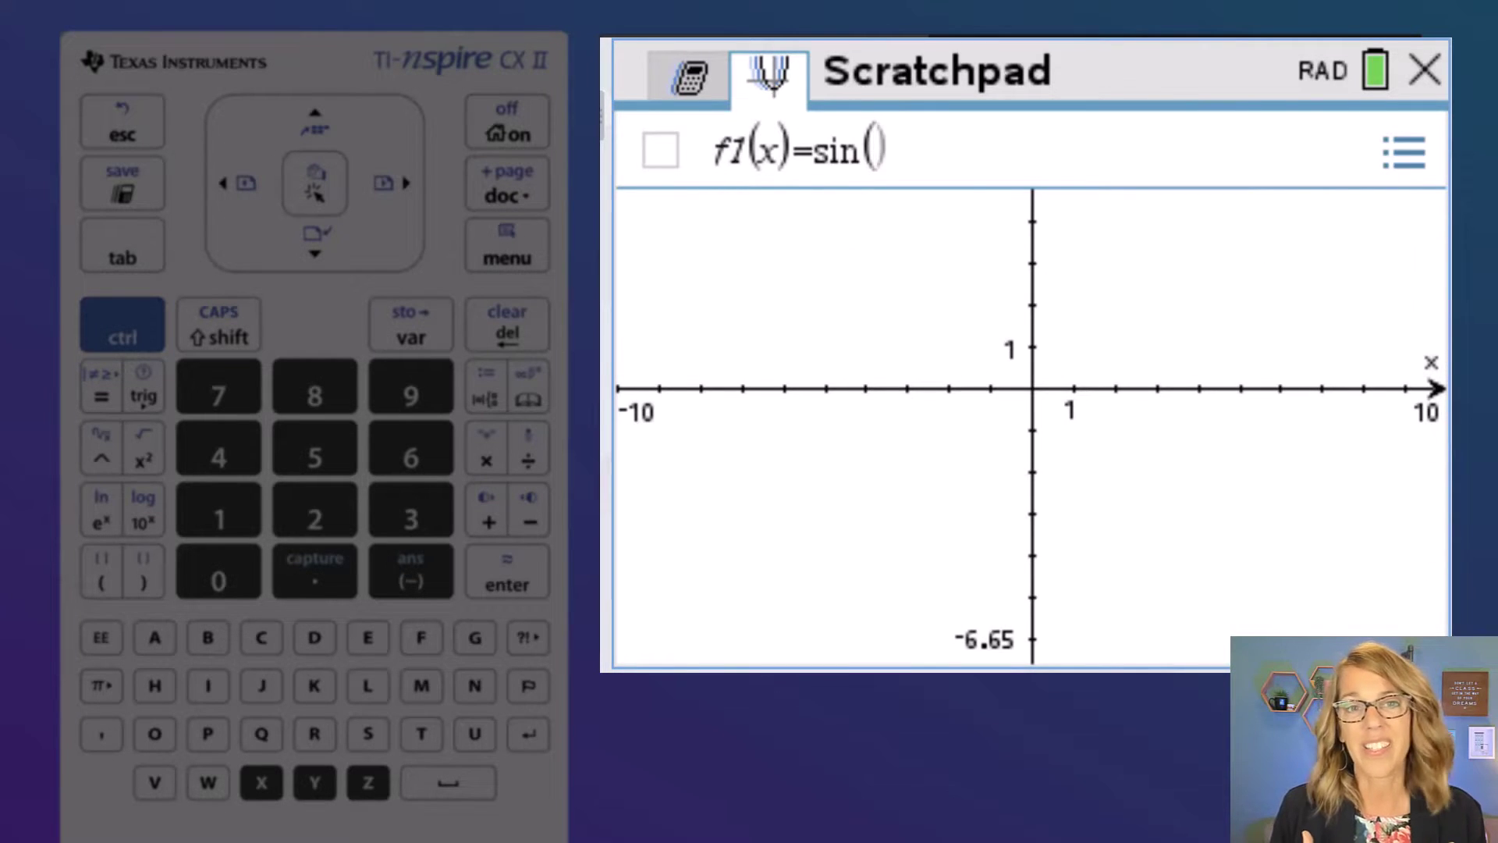
text(x)
key(Return)
key(Home)
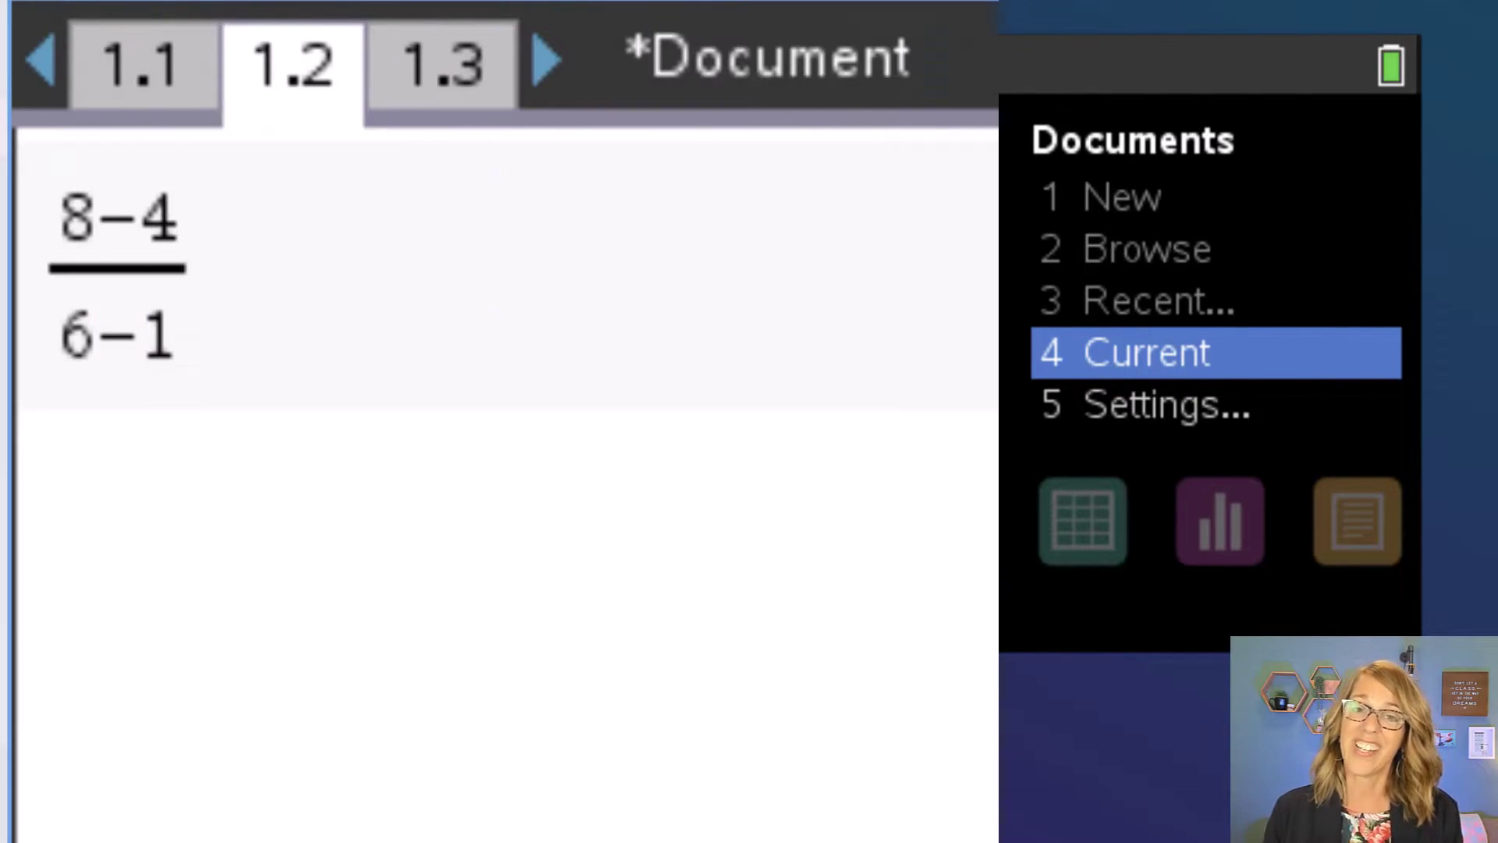
- View pages 1.1 and 1.3 of the slope formula document
click(168, 98)
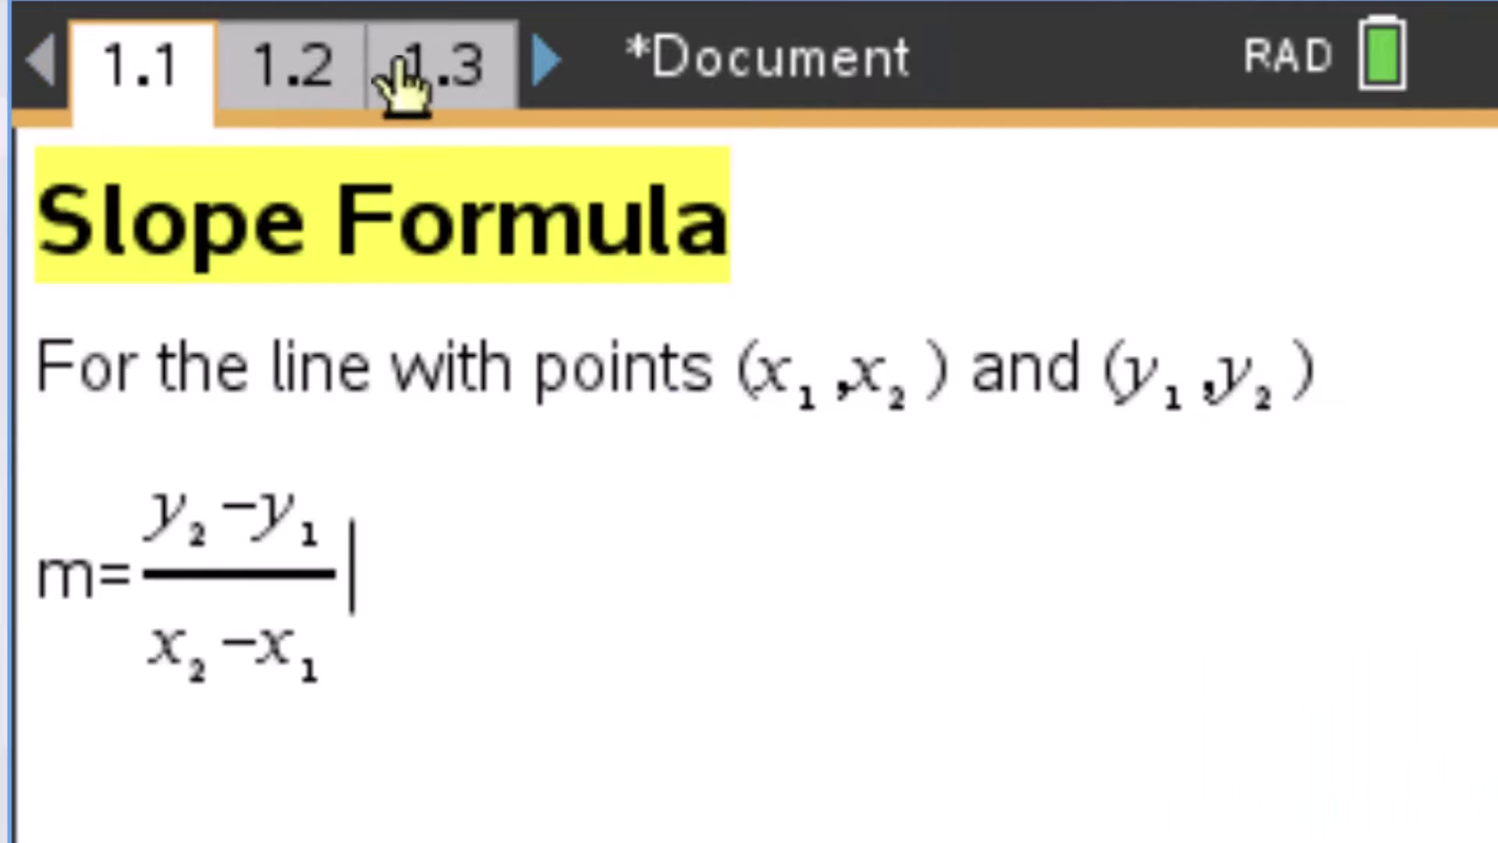
click(451, 74)
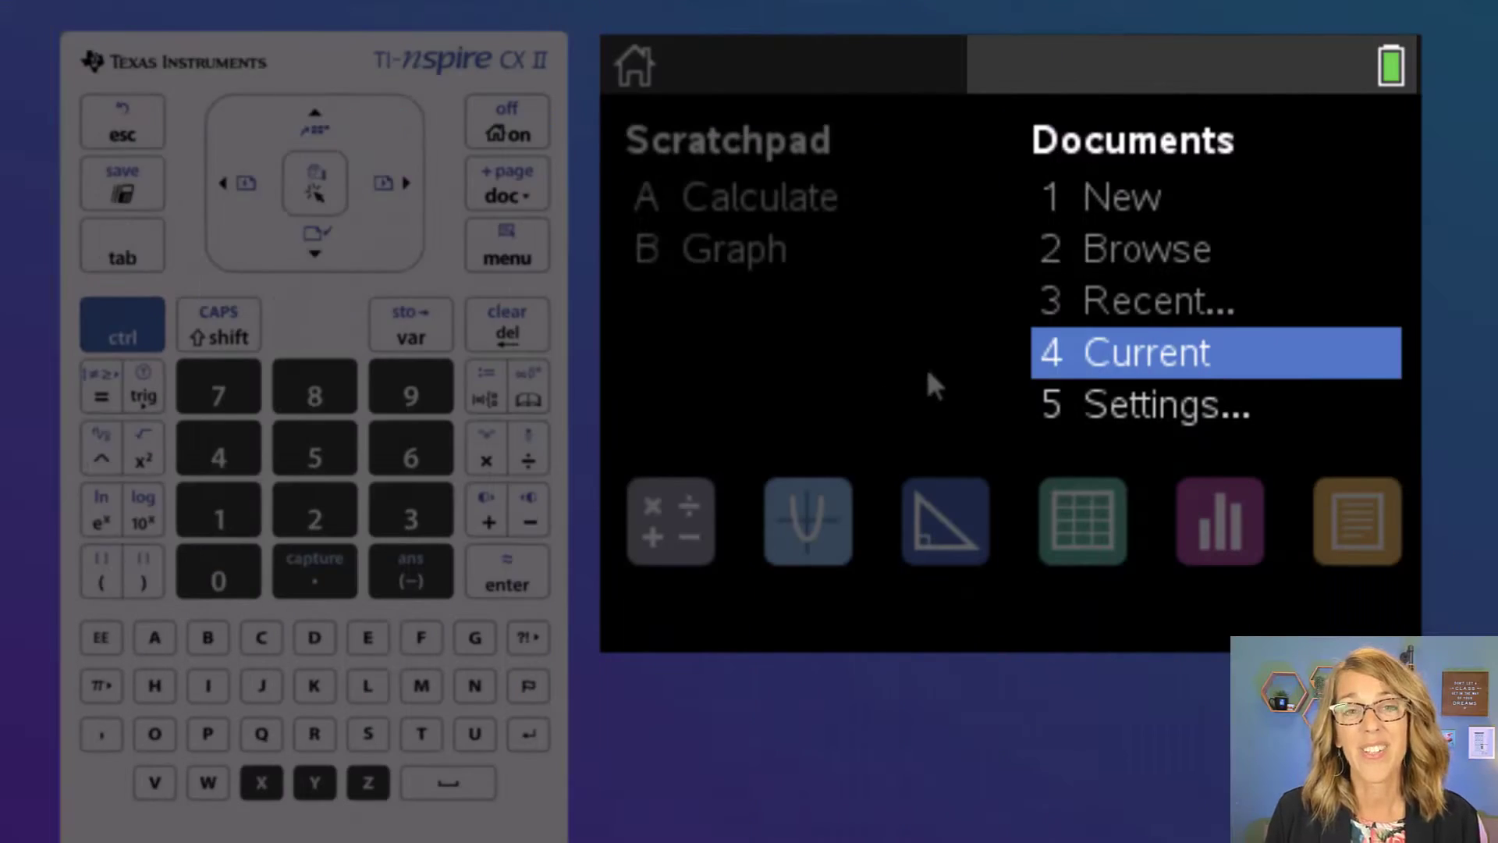
- Move the home screen selection through the Scratchpad options, the application icons and the document options
key(Left)
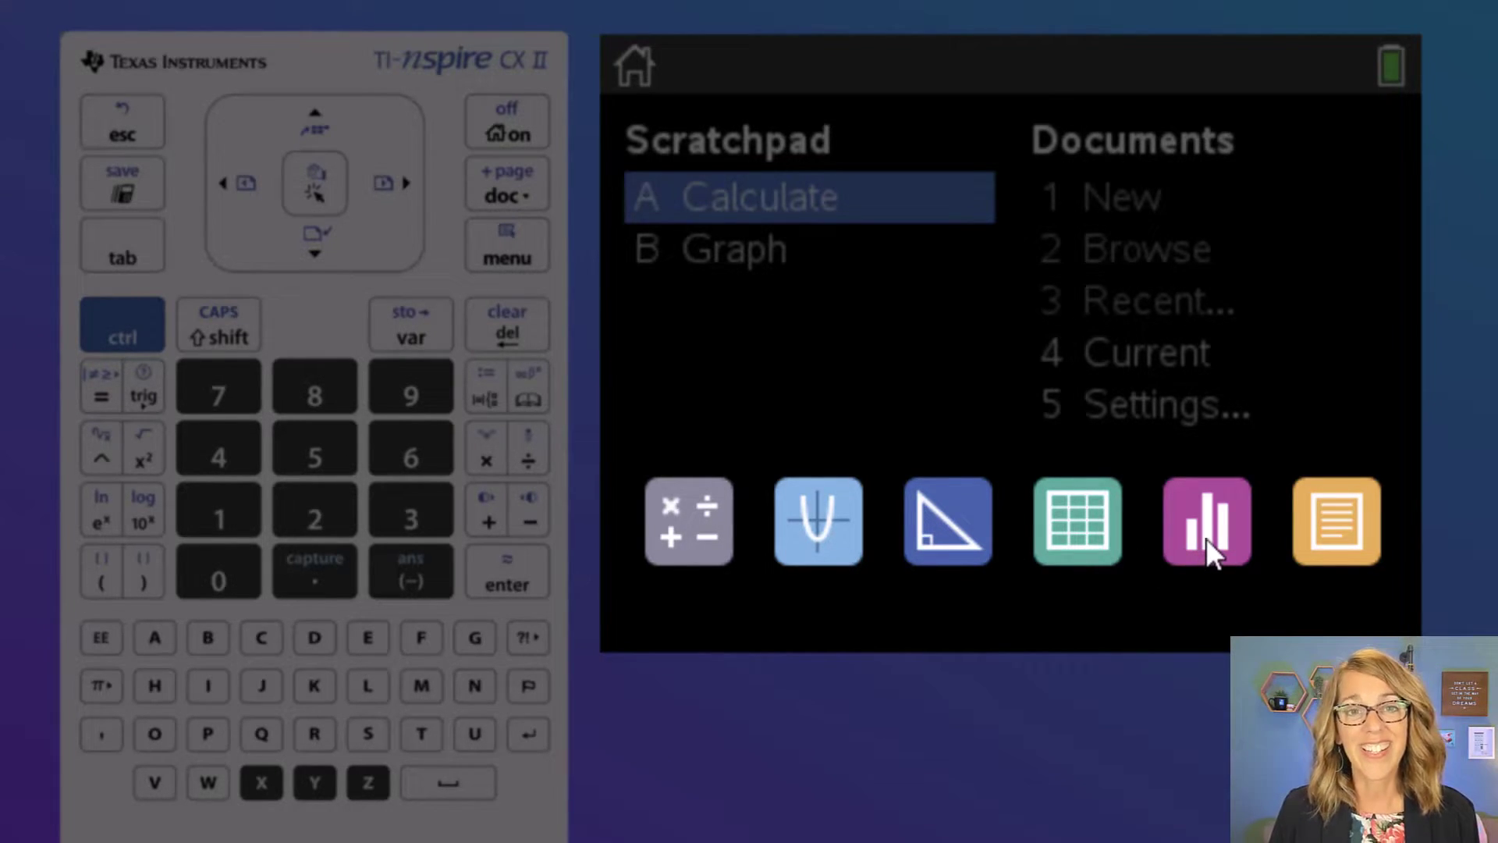
click(1345, 531)
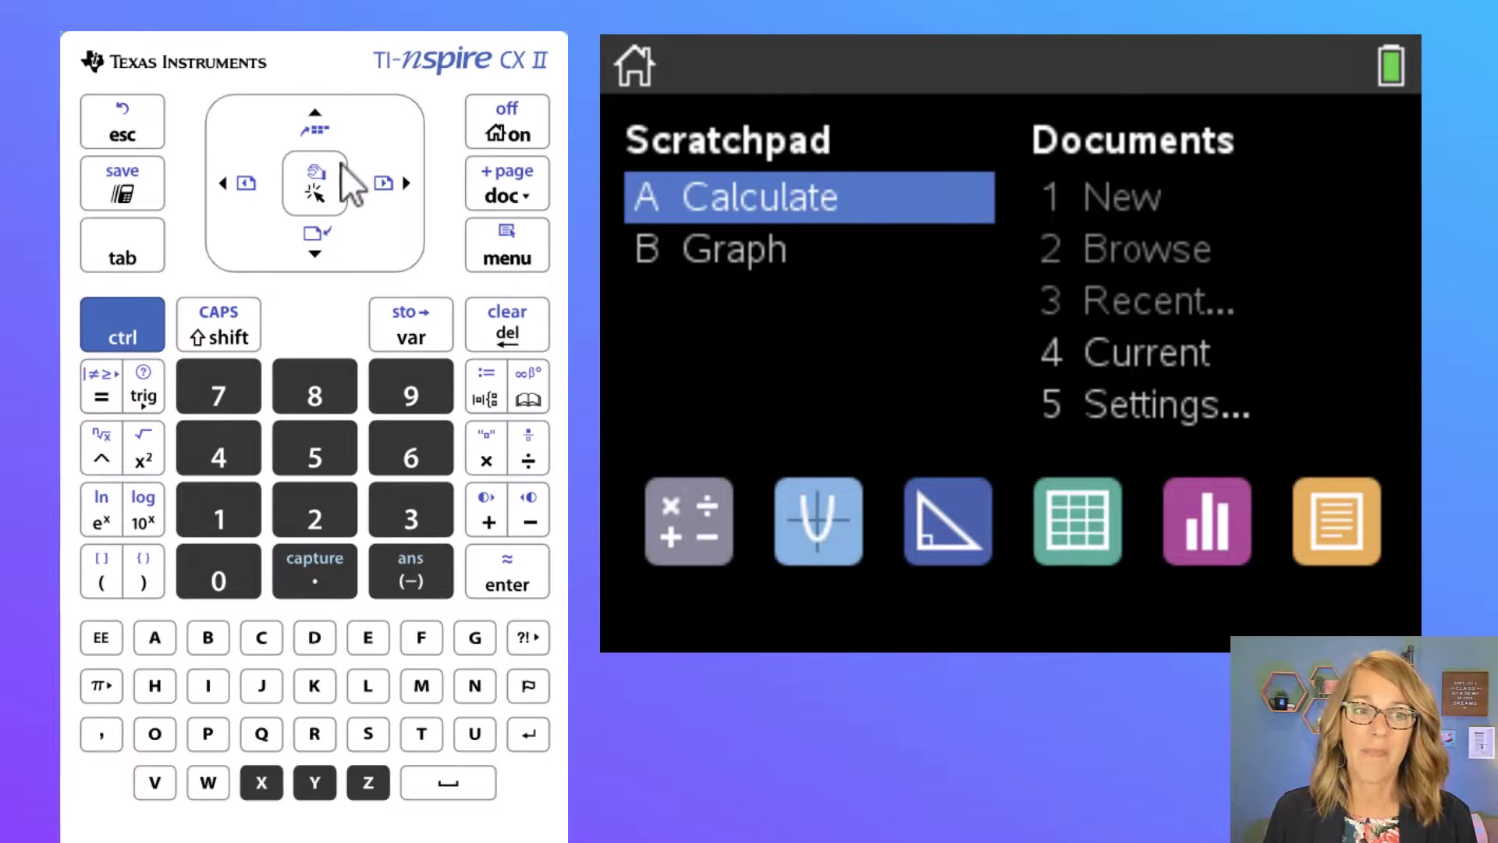
click(123, 245)
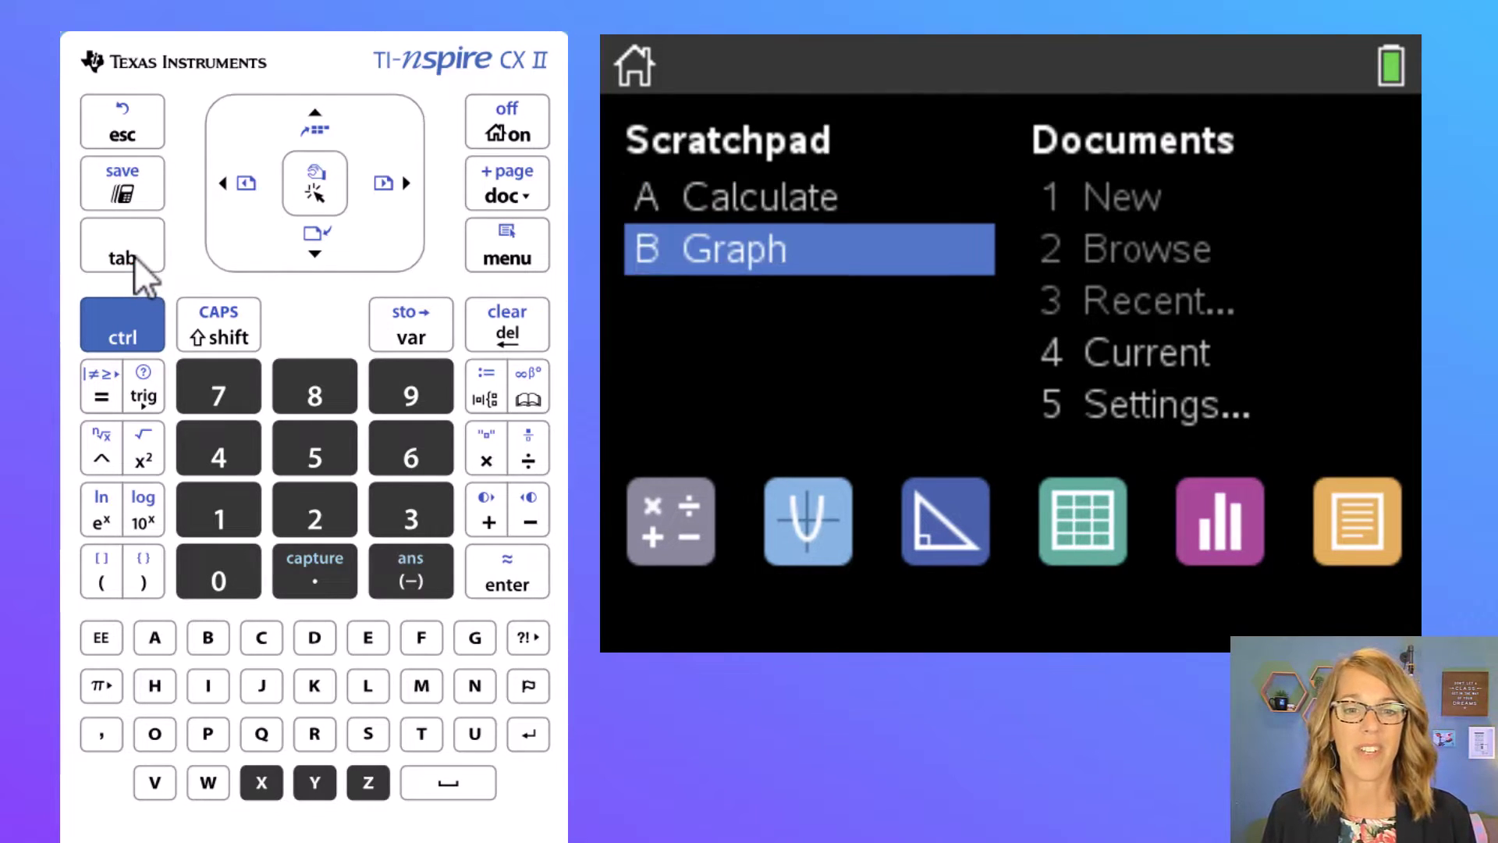
click(122, 245)
click(123, 245)
click(123, 245)
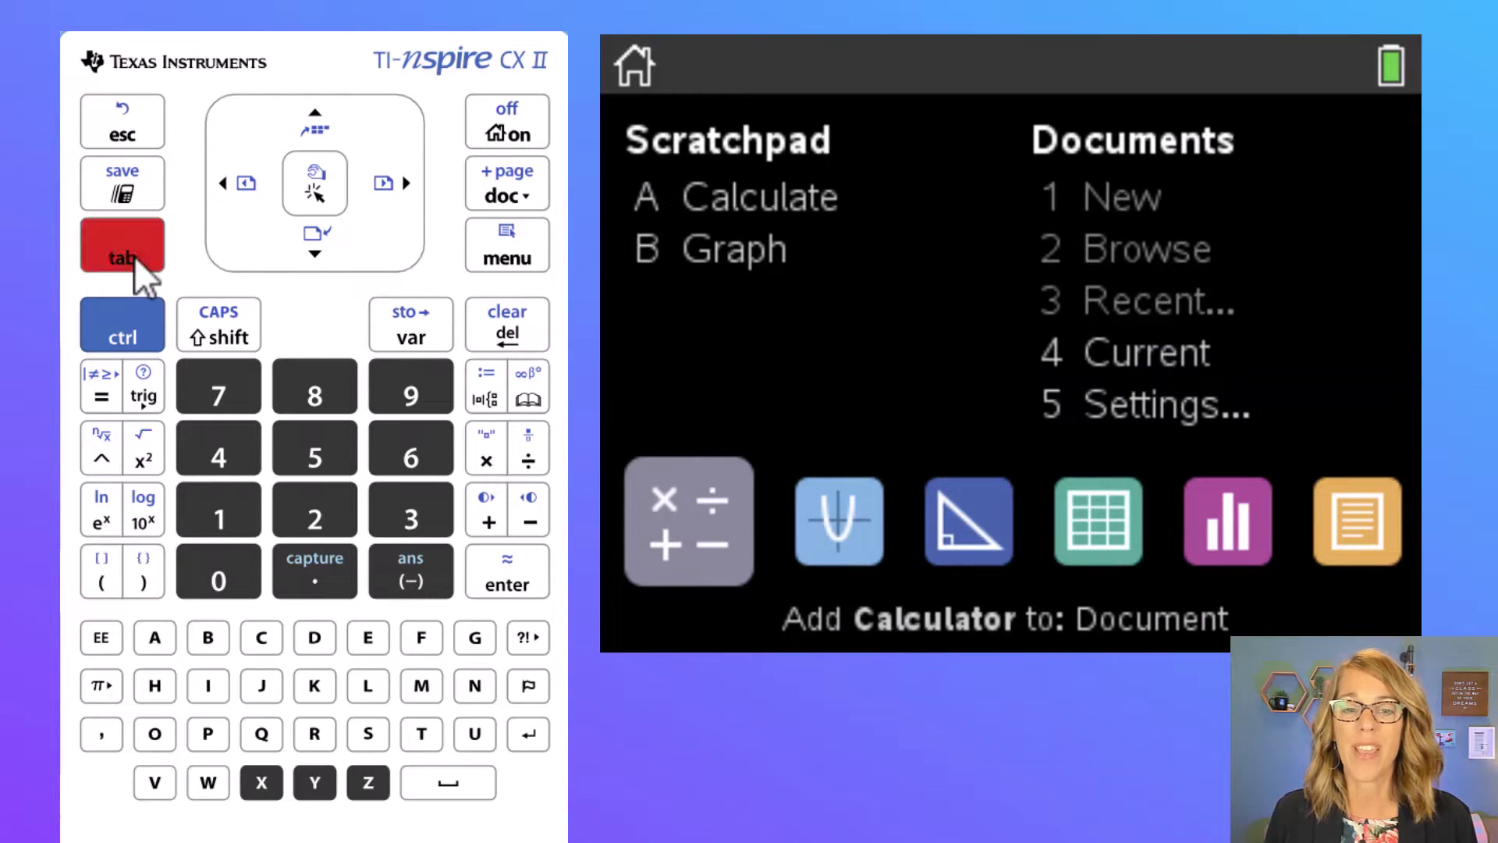
click(123, 245)
click(122, 245)
click(122, 245)
click(122, 245)
click(122, 245)
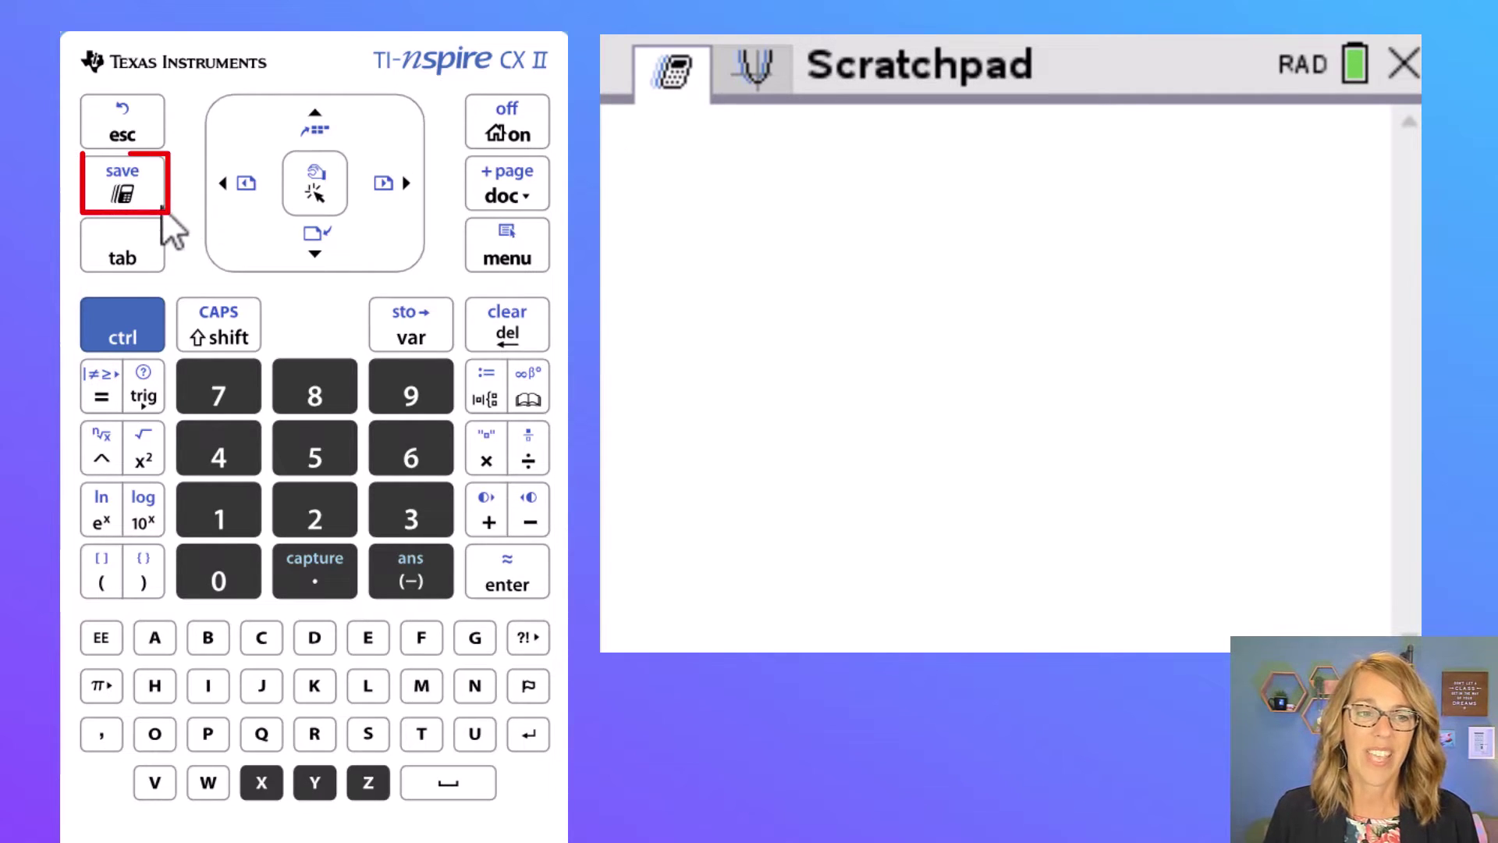
- Switch the Scratchpad to its Graph page and back to Calculate
click(116, 207)
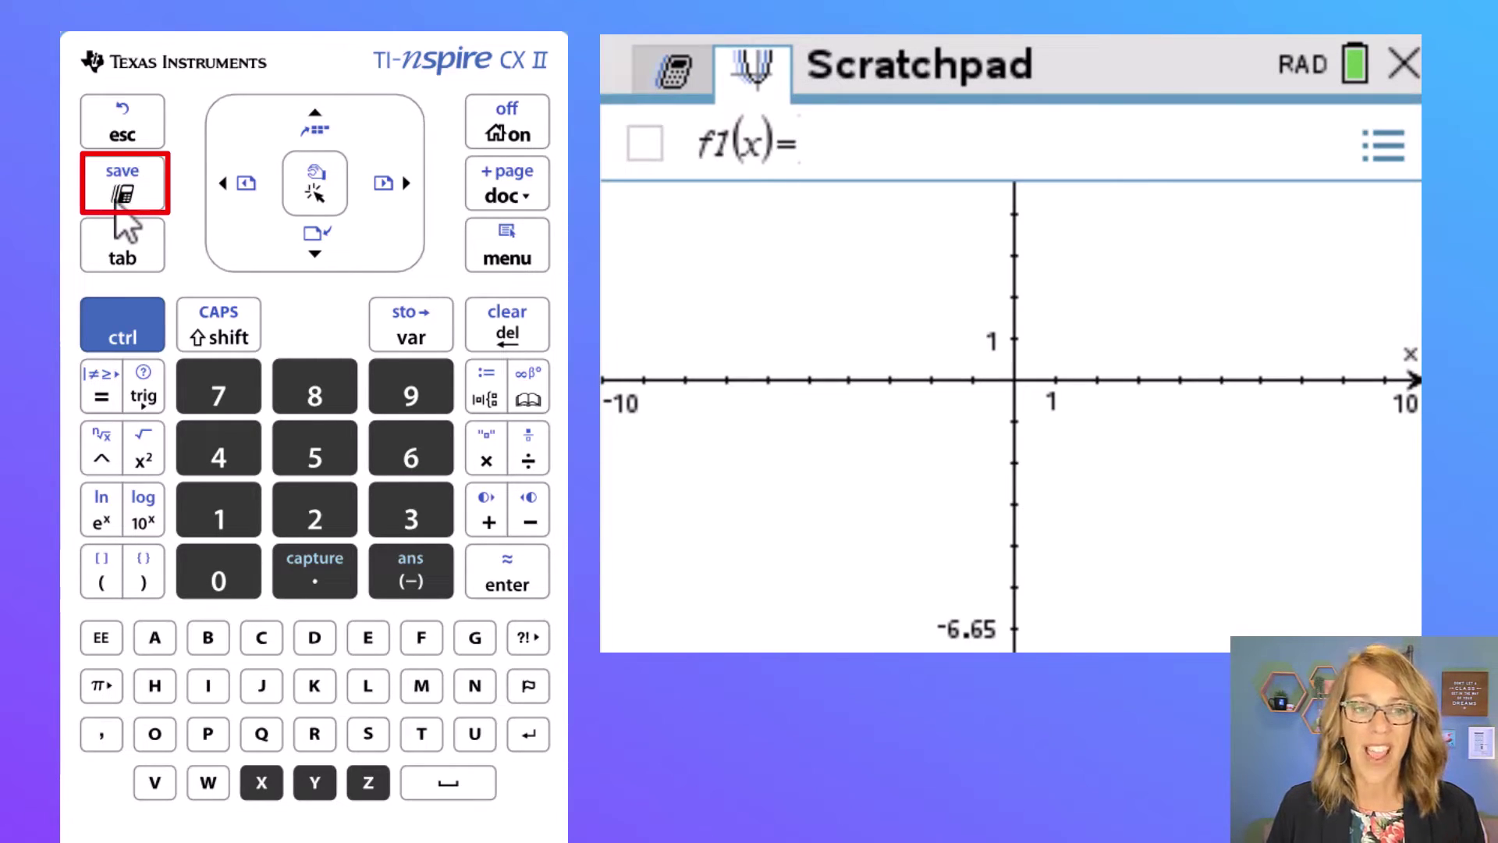
click(117, 207)
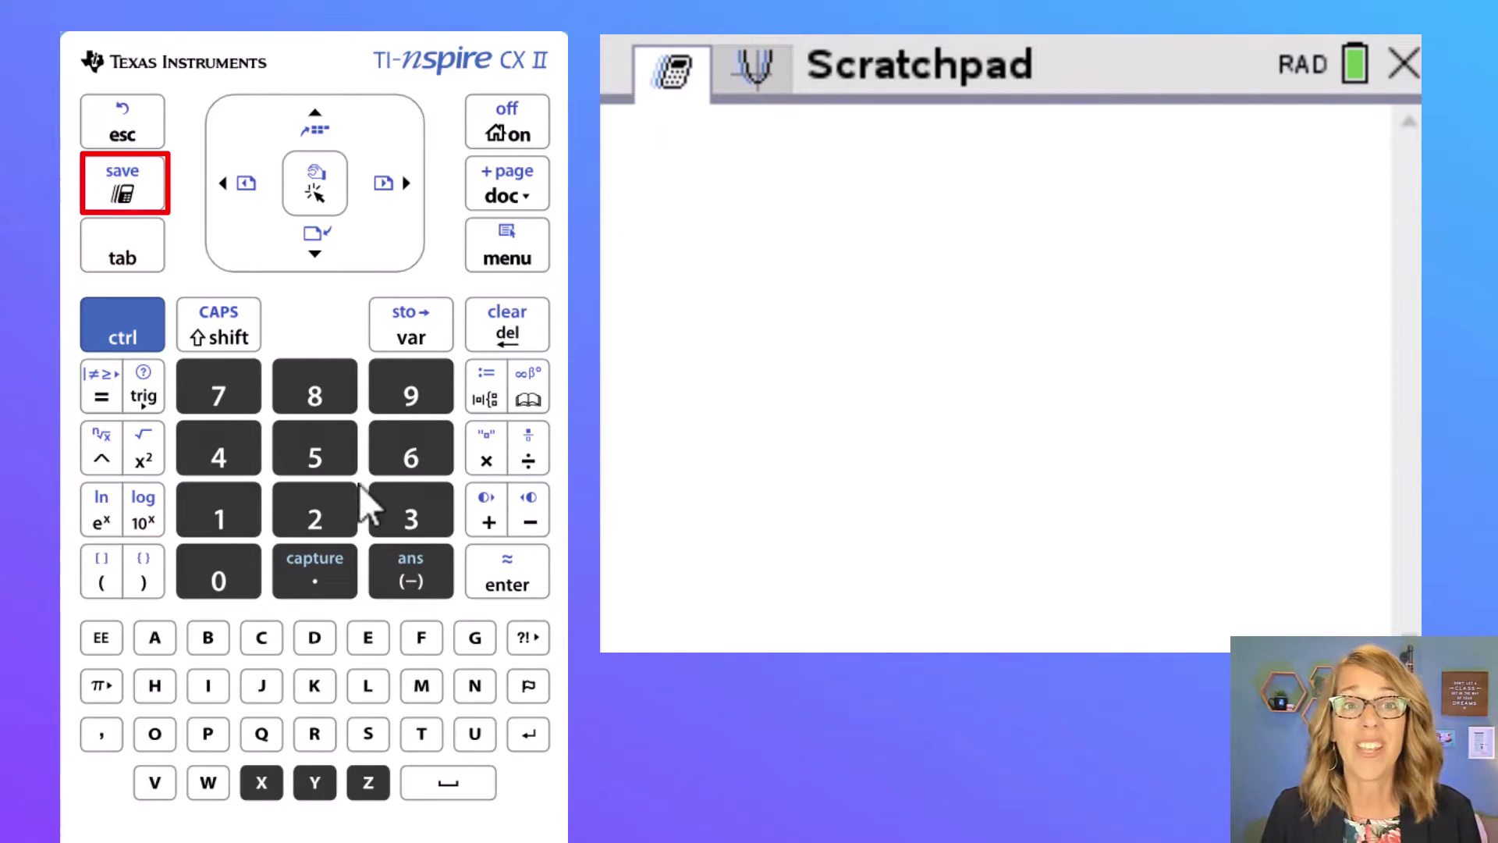
- Evaluate 6/9 in the Scratchpad as an exact fraction and again as a decimal approximation
click(423, 456)
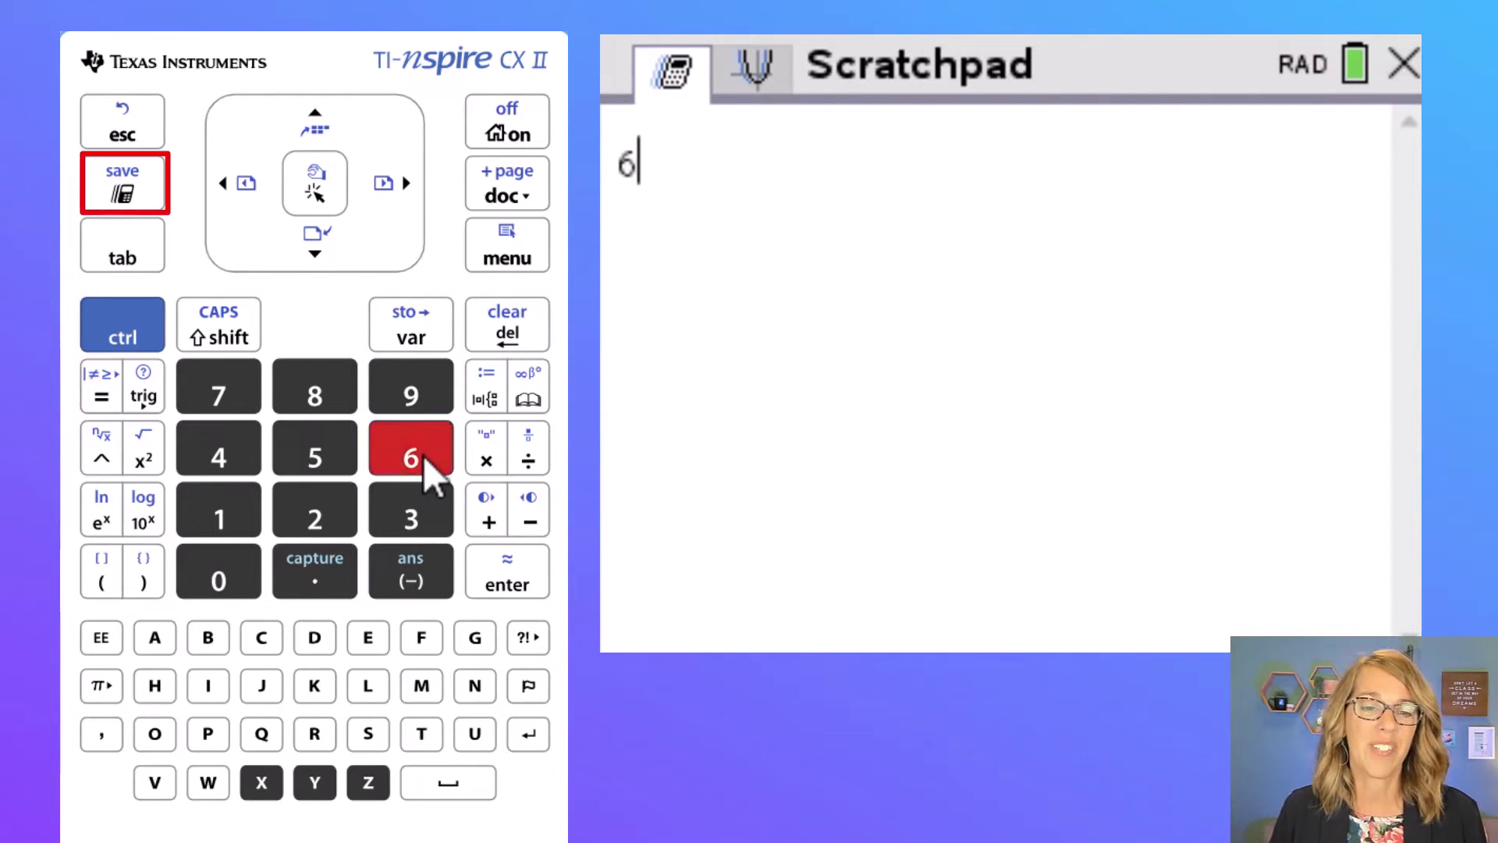
click(537, 458)
click(403, 397)
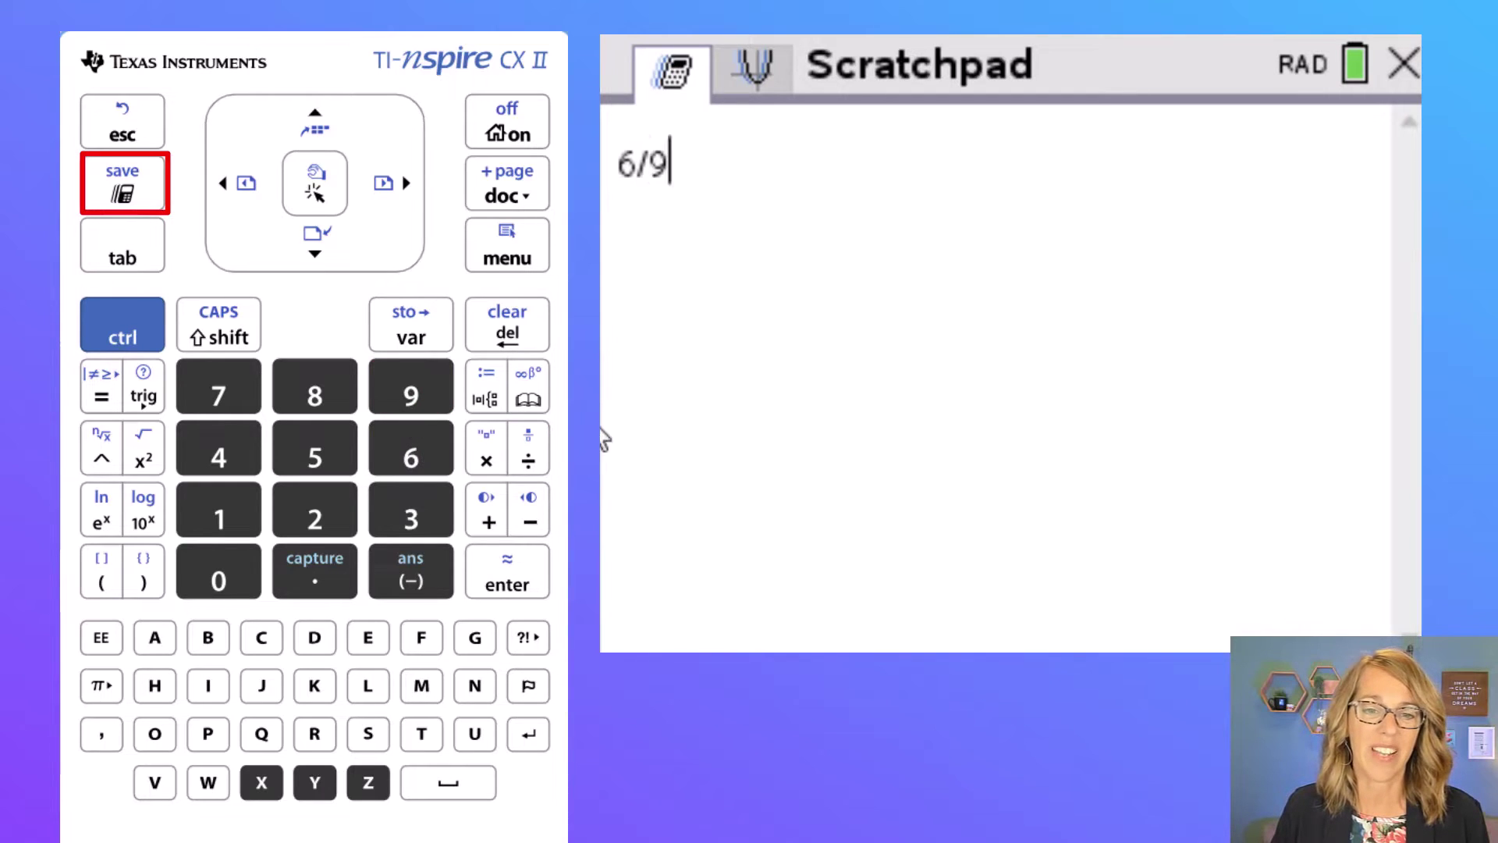
click(502, 579)
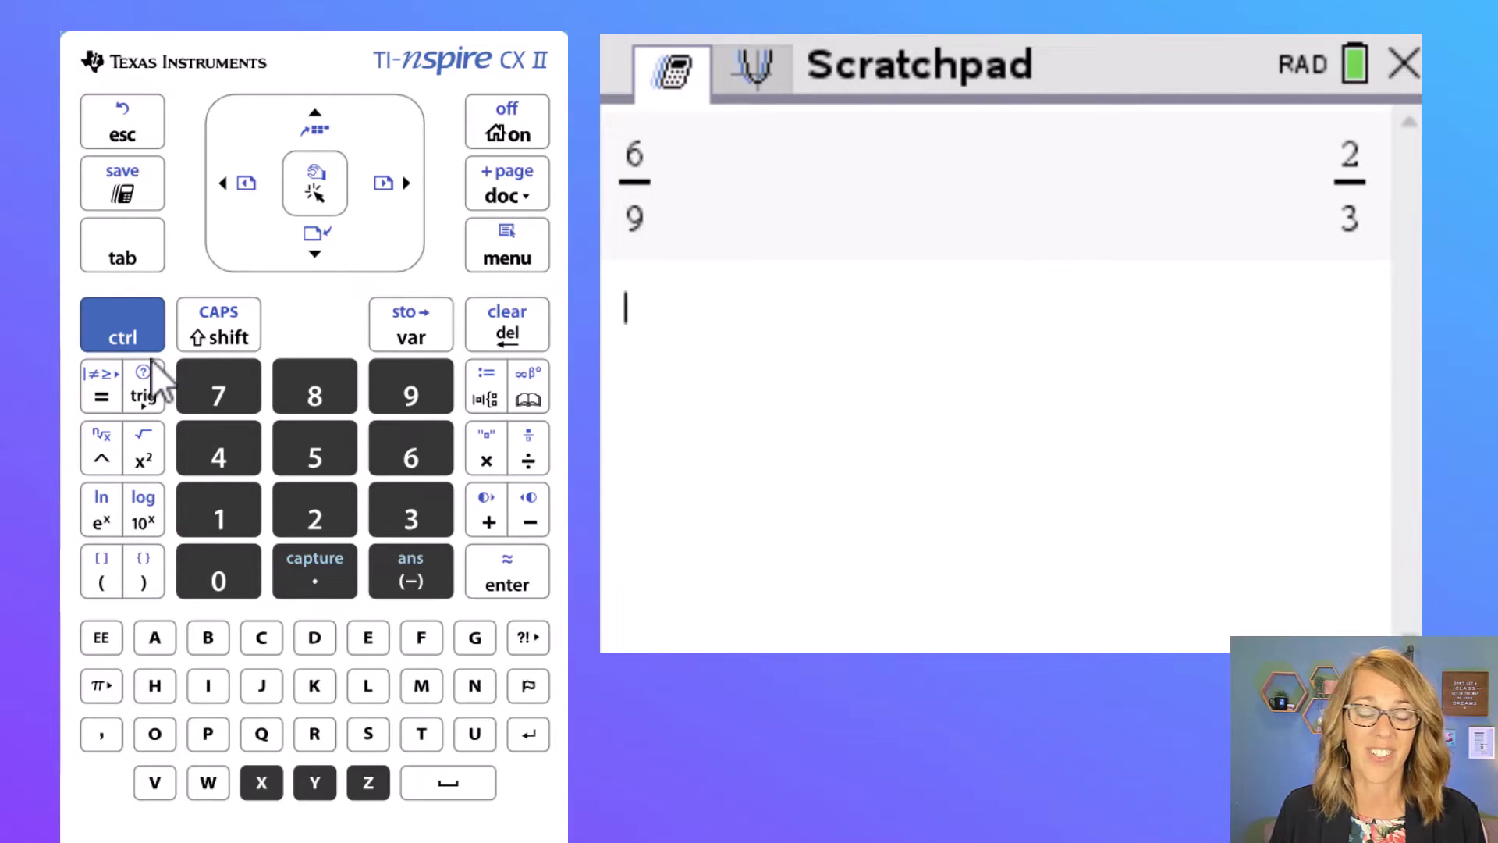
click(117, 336)
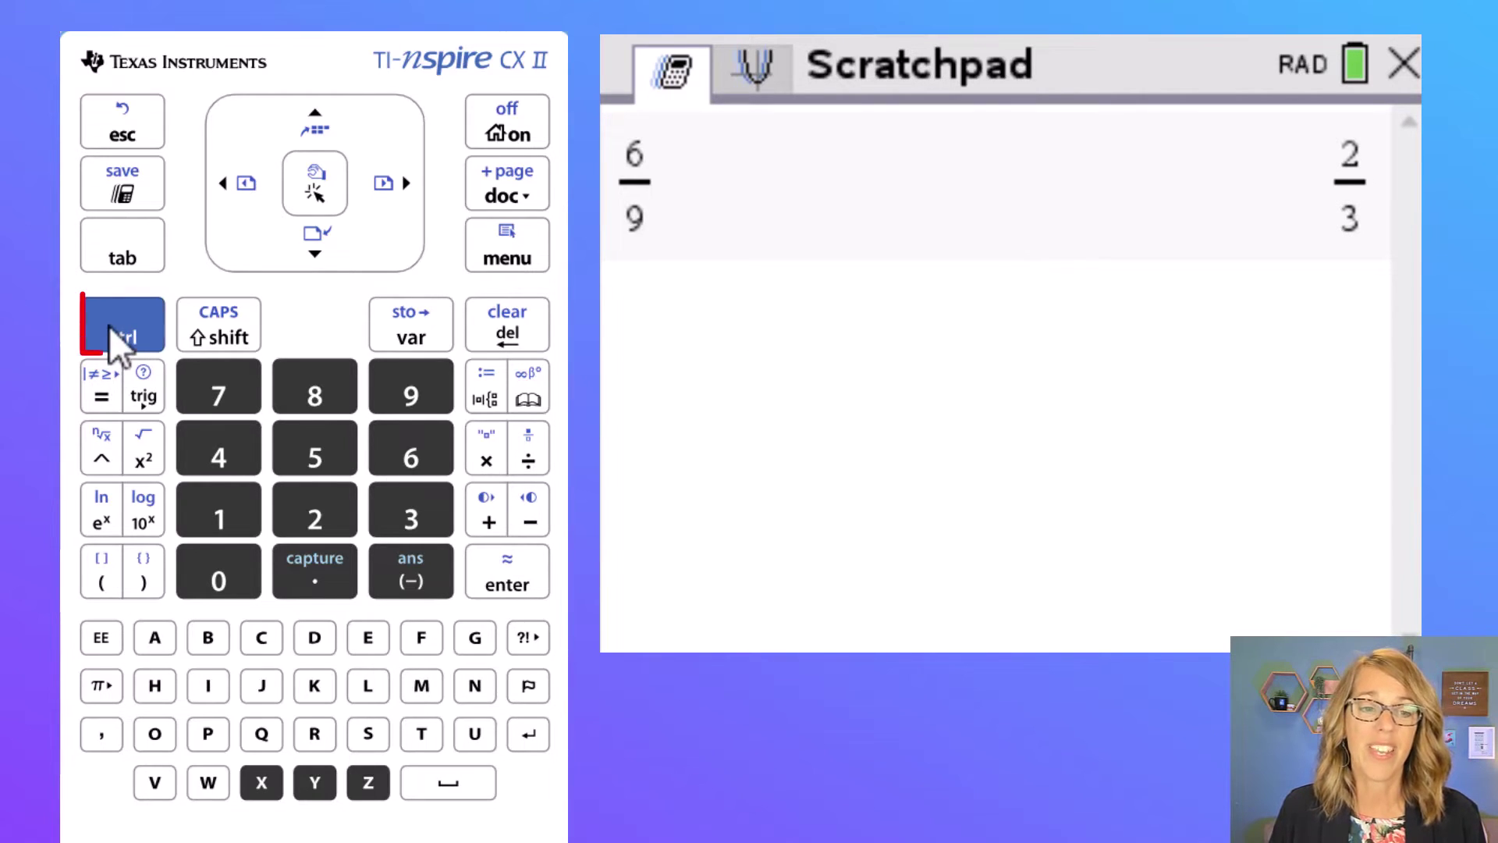
click(526, 576)
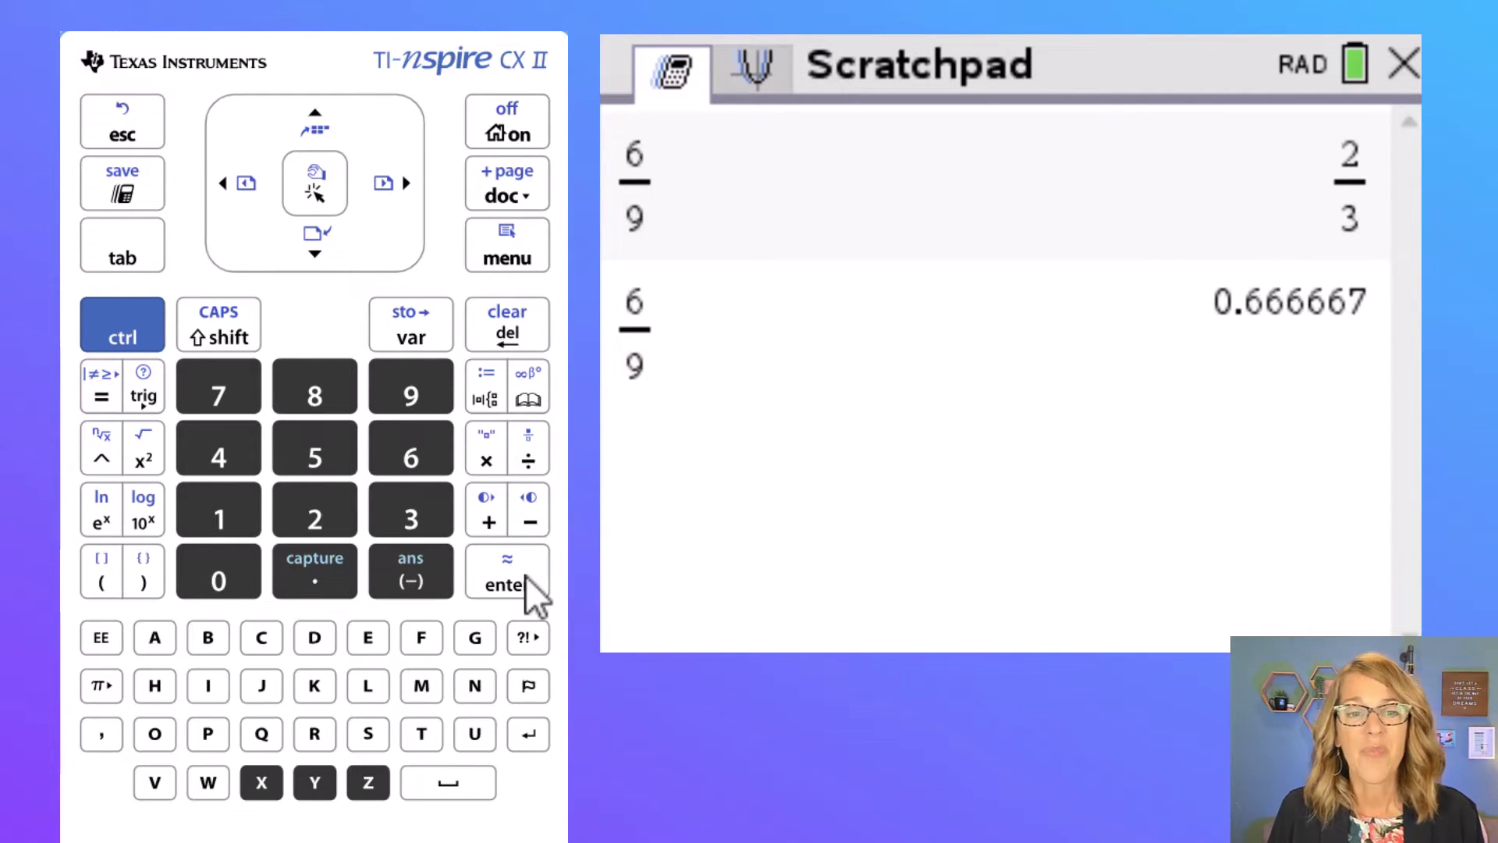
- Evaluate the absolute value of -8 using the absolute value math template
click(485, 402)
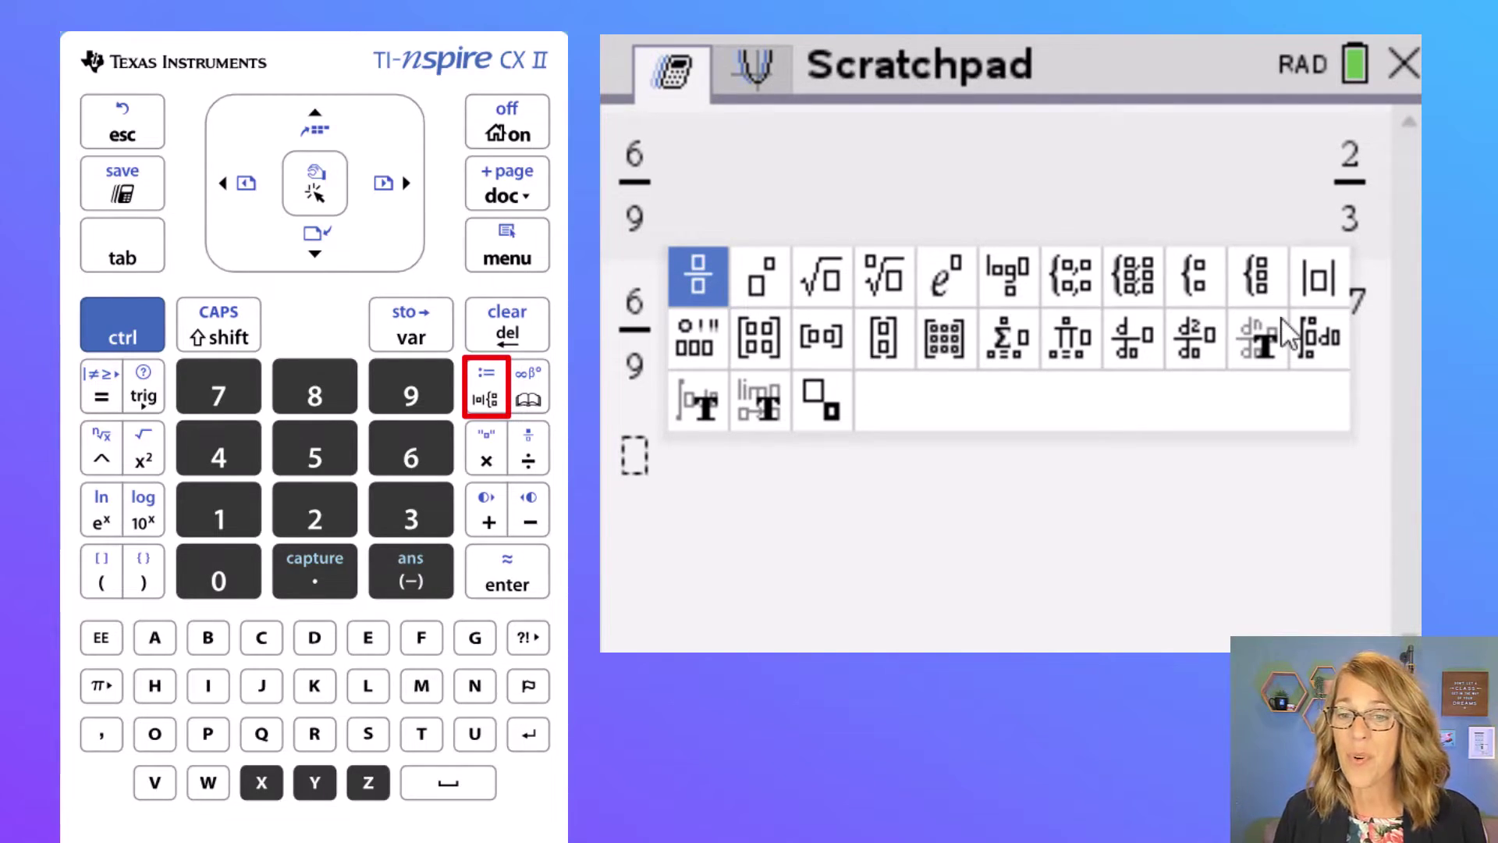
click(1320, 285)
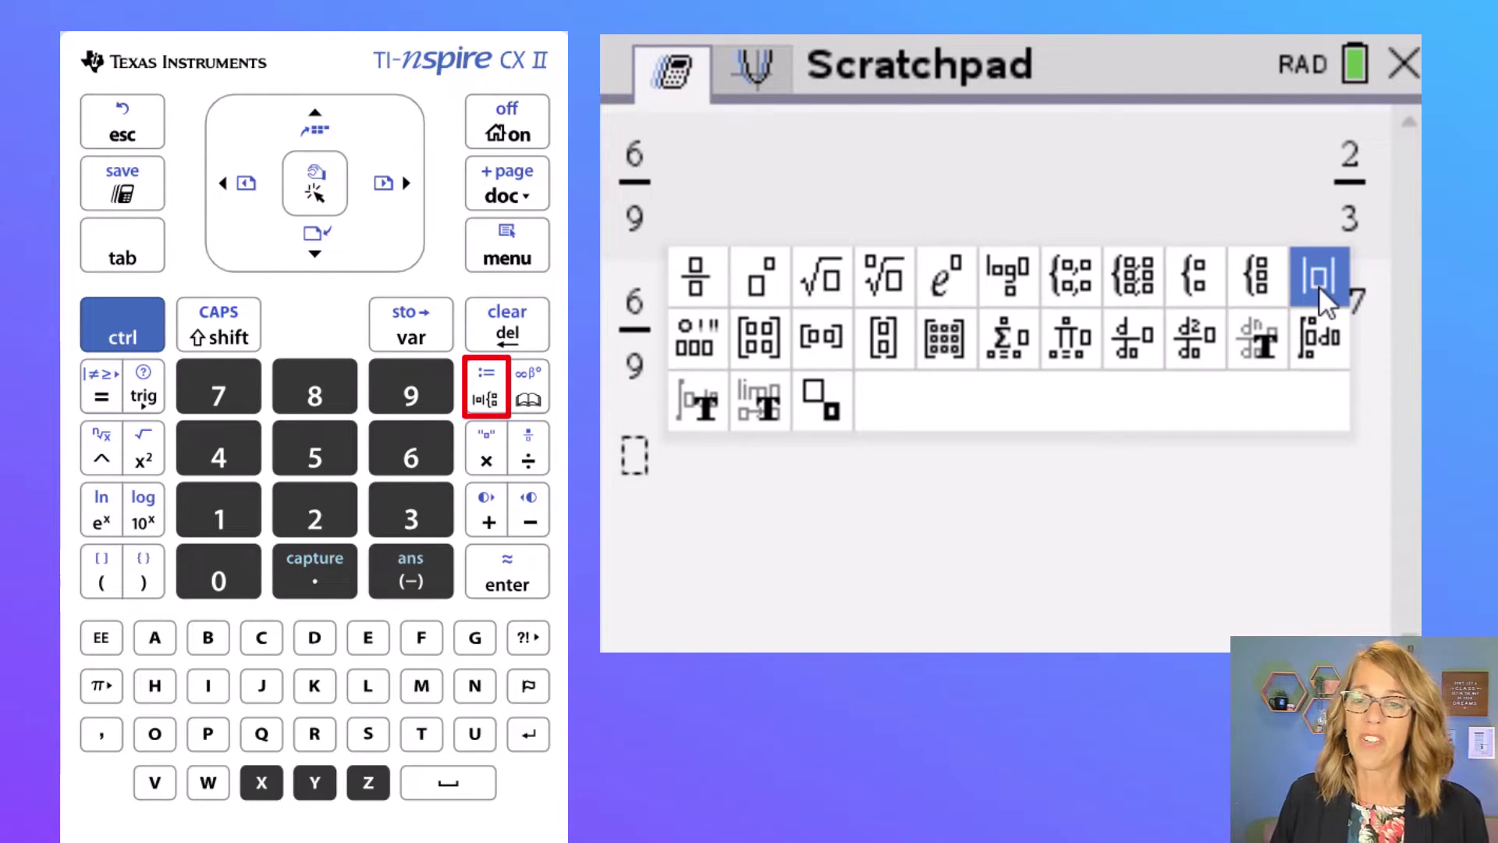
key(Return)
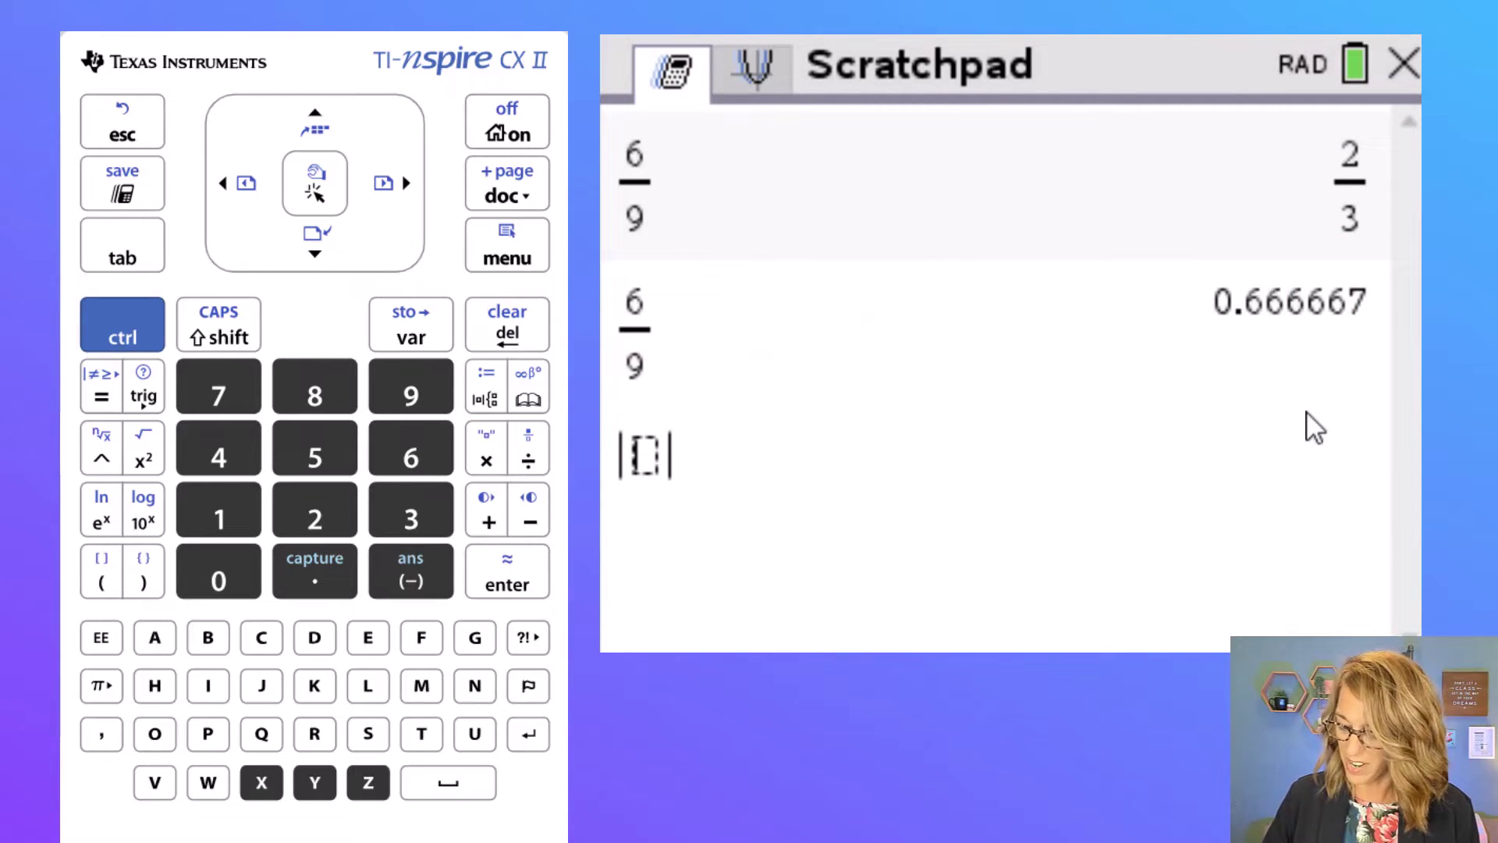
click(418, 587)
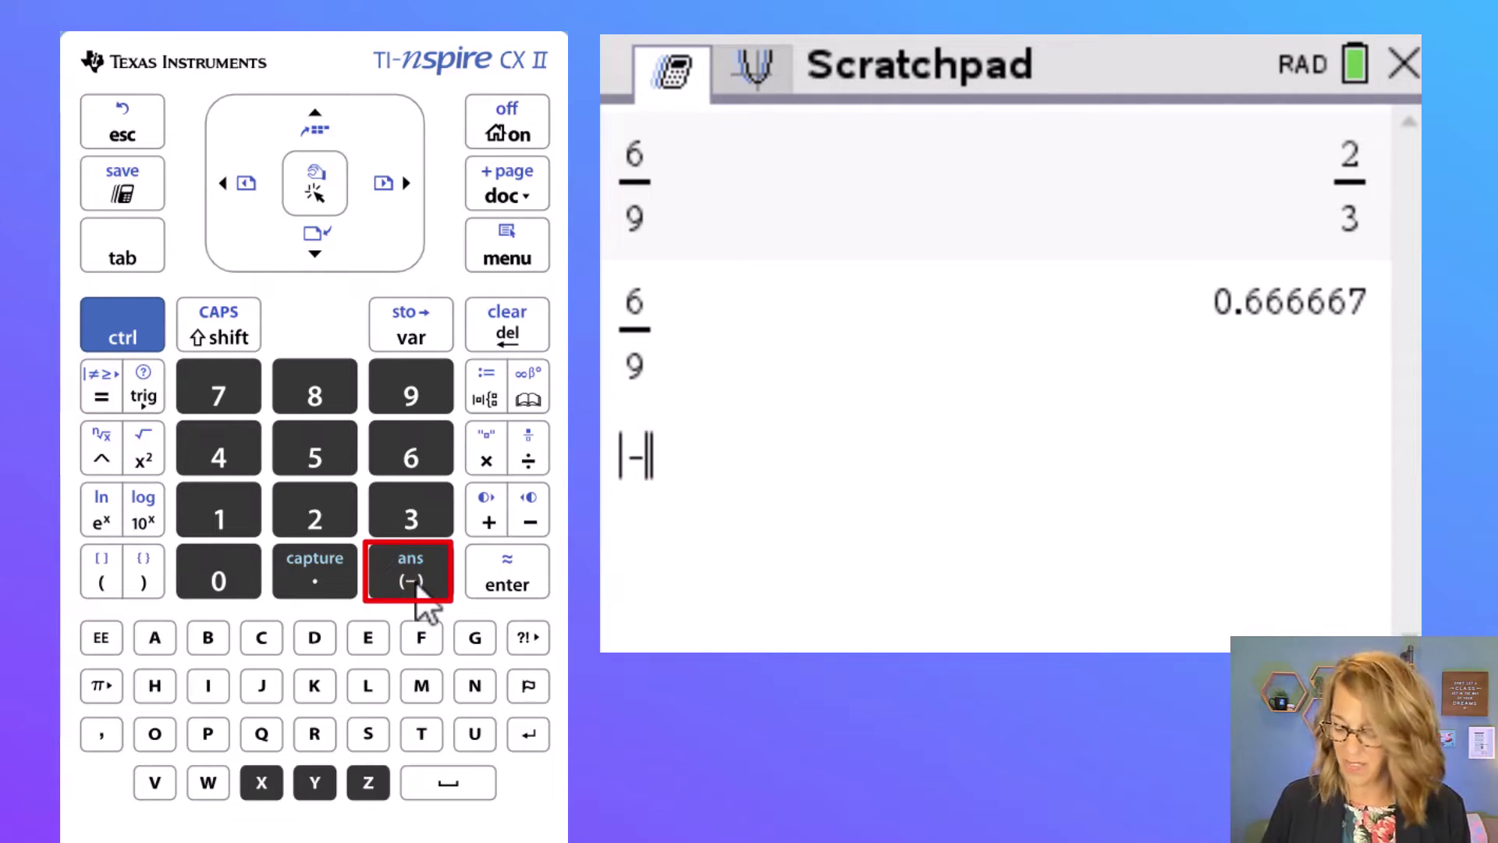
text(8)
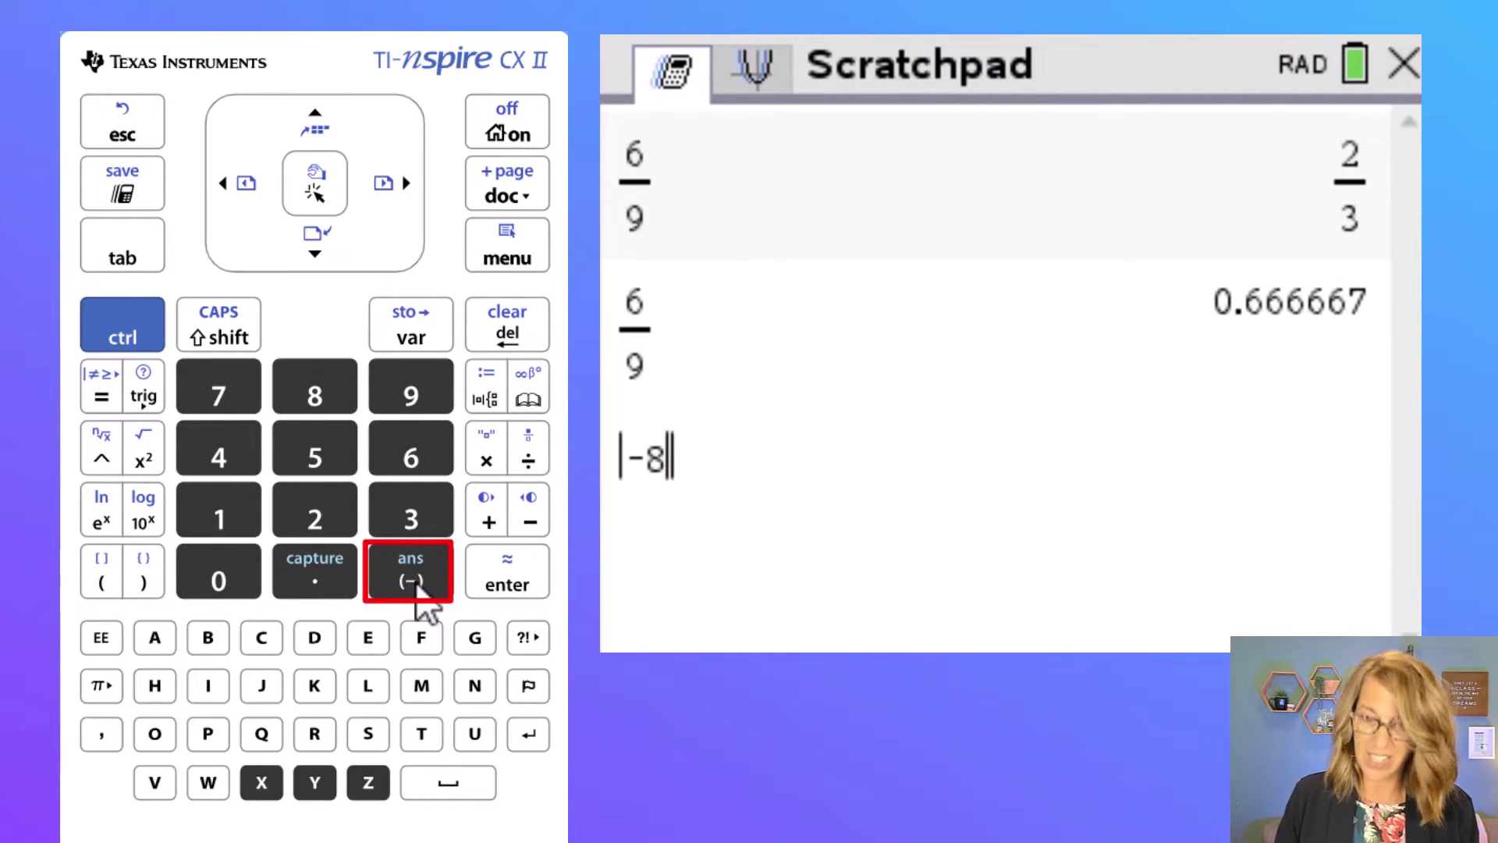
key(Return)
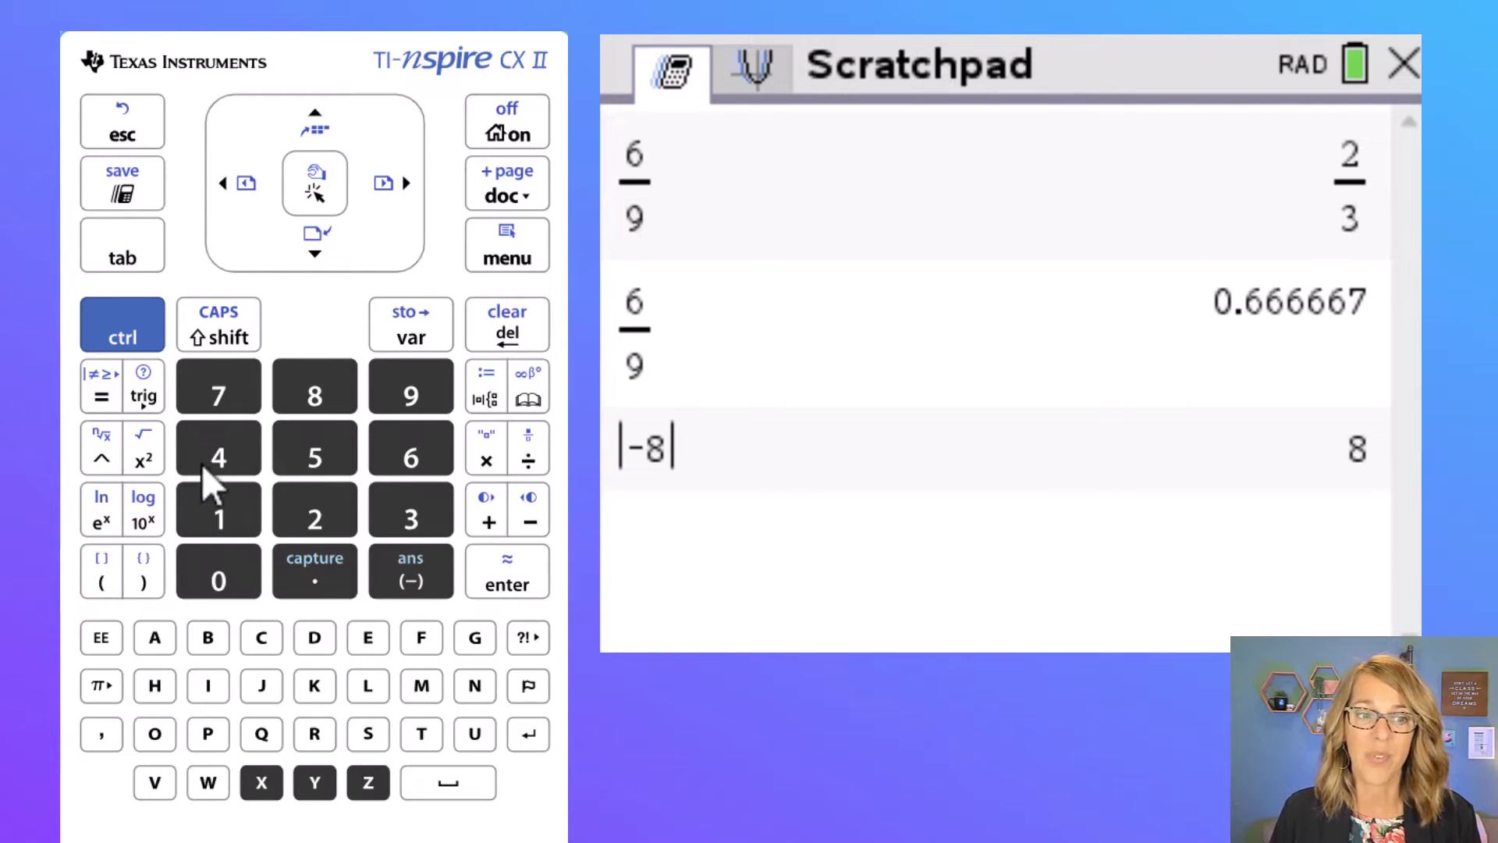
- Try to evaluate the square root of -4 in the Scratchpad
click(121, 336)
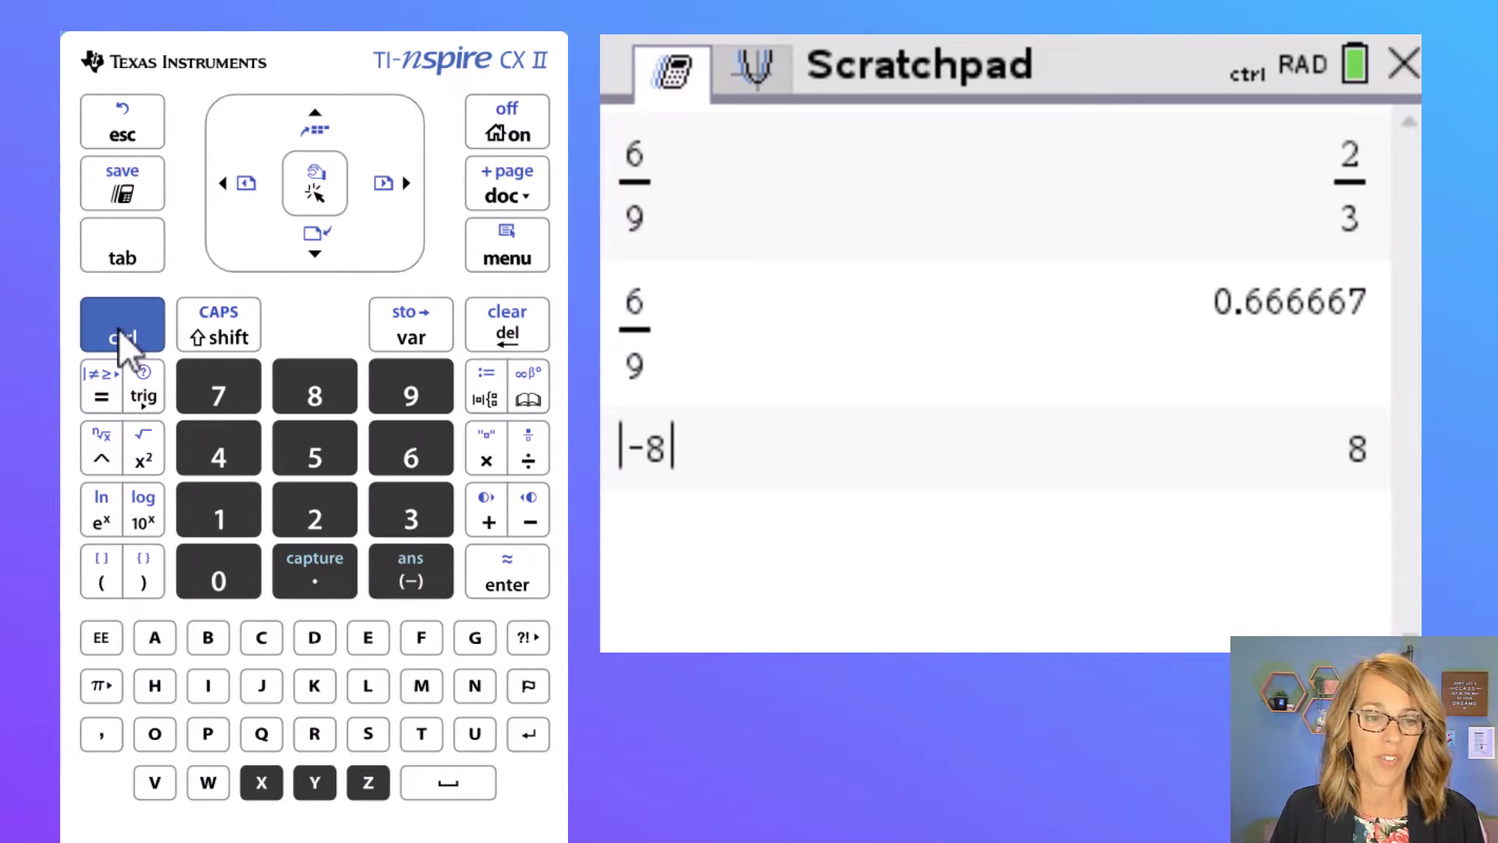
click(151, 462)
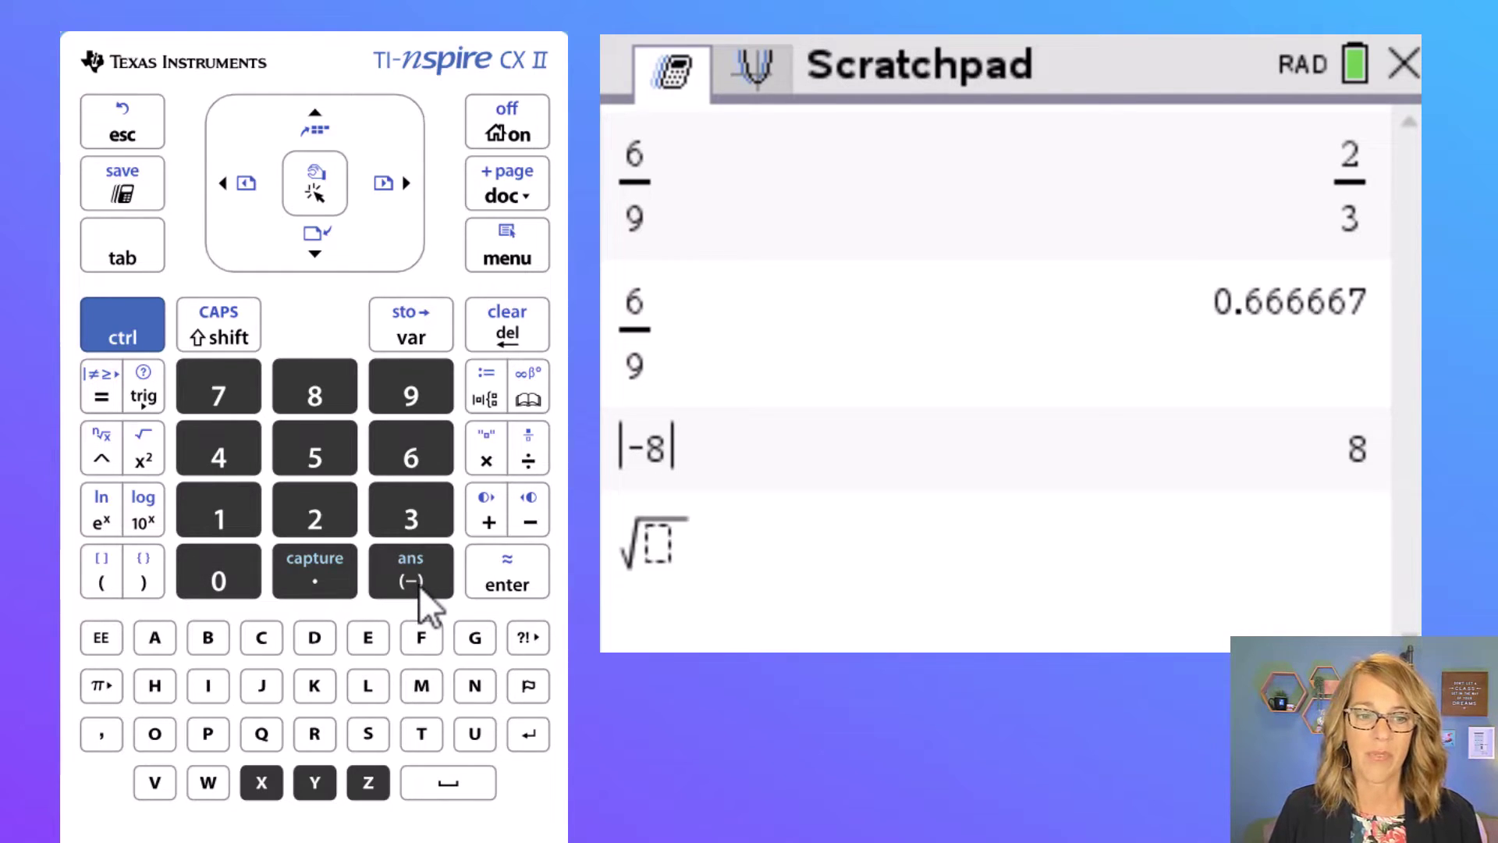
click(420, 586)
click(237, 453)
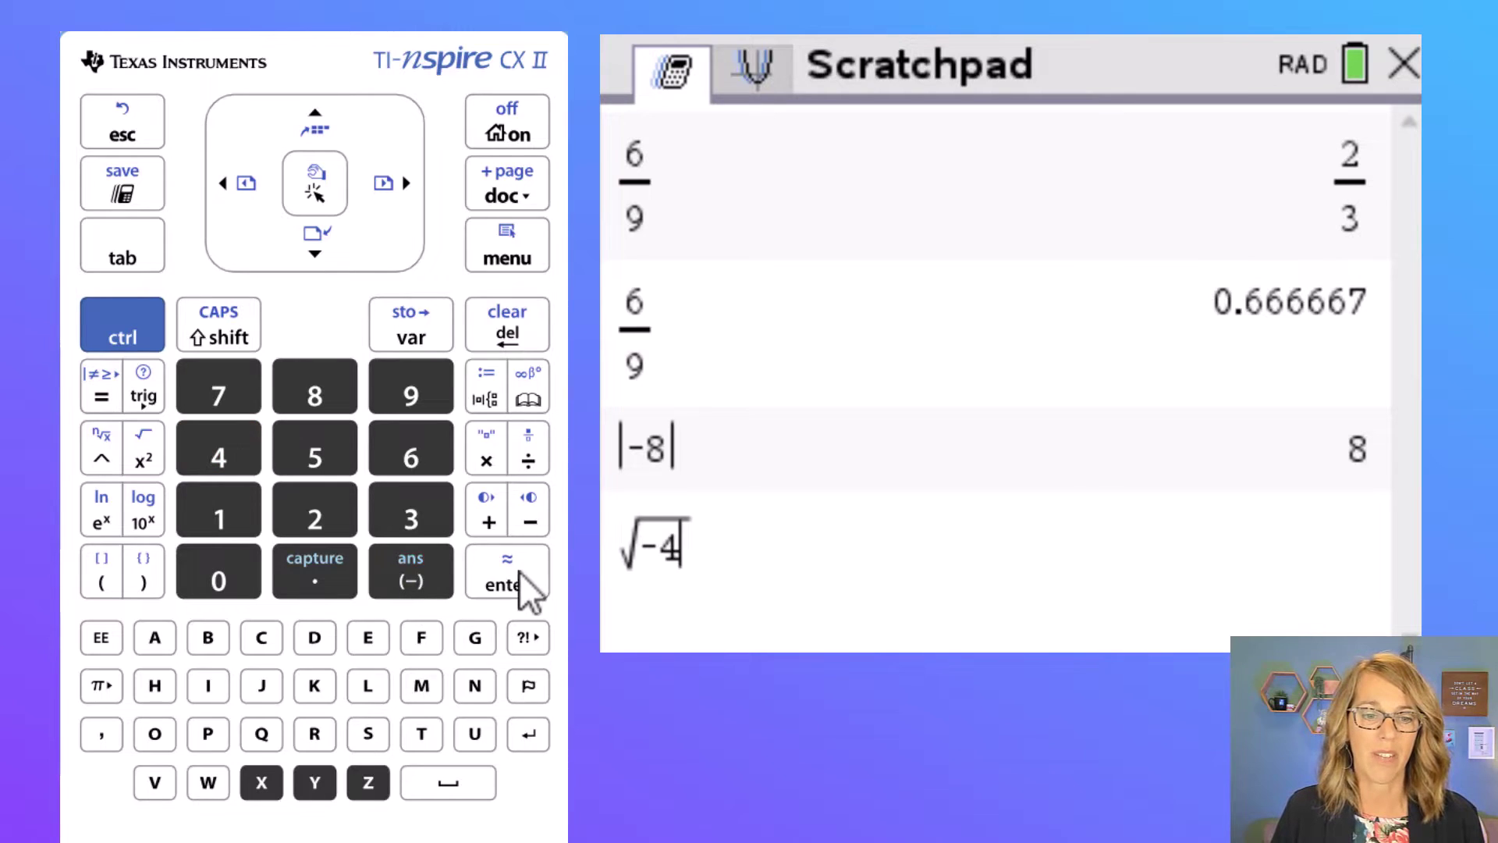
click(521, 573)
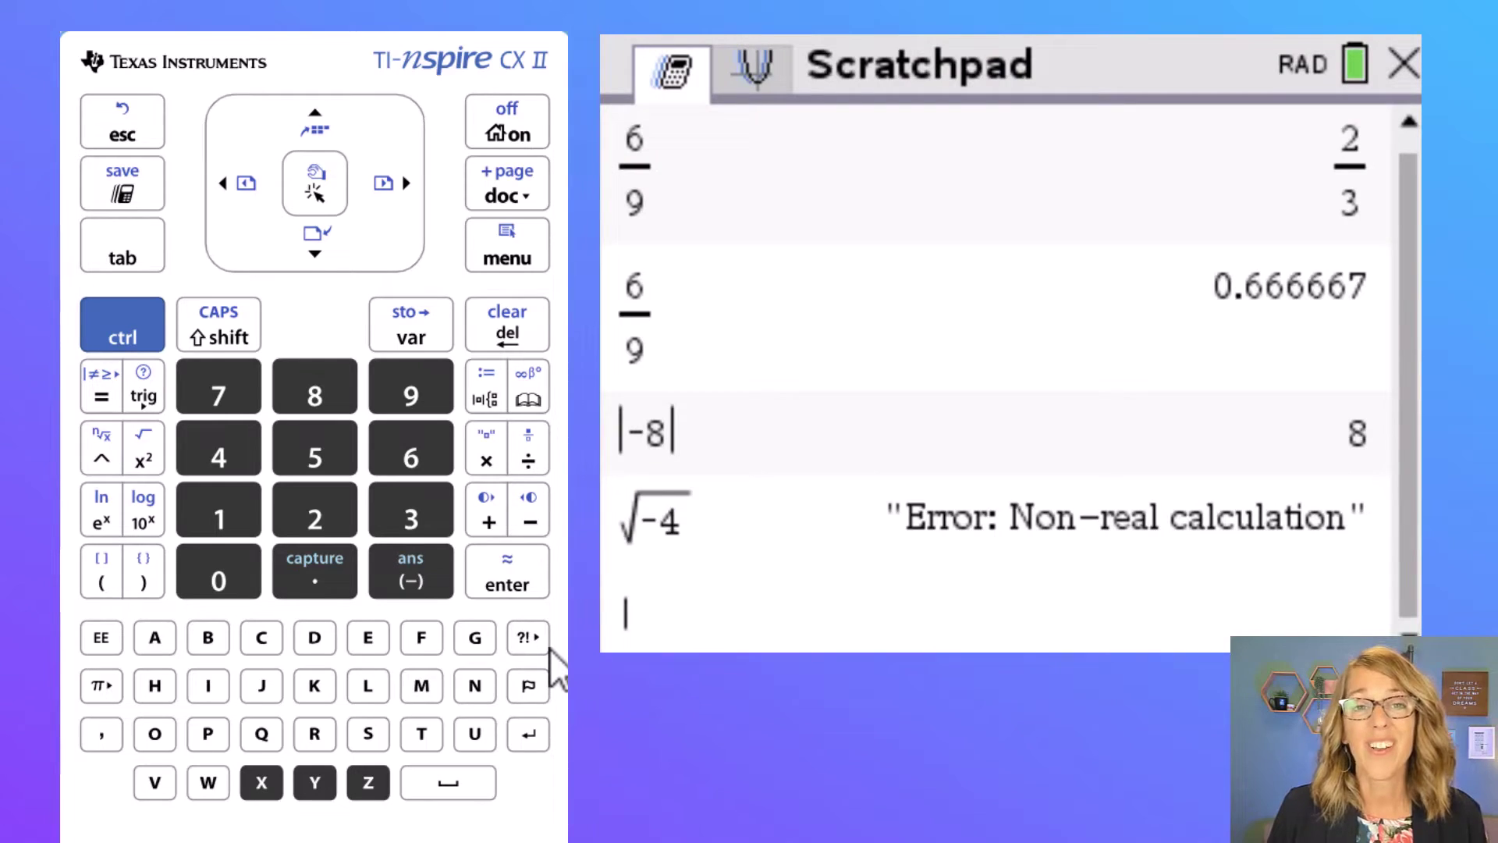
- Evaluate cos(180) in the Scratchpad with the current angle setting
click(145, 396)
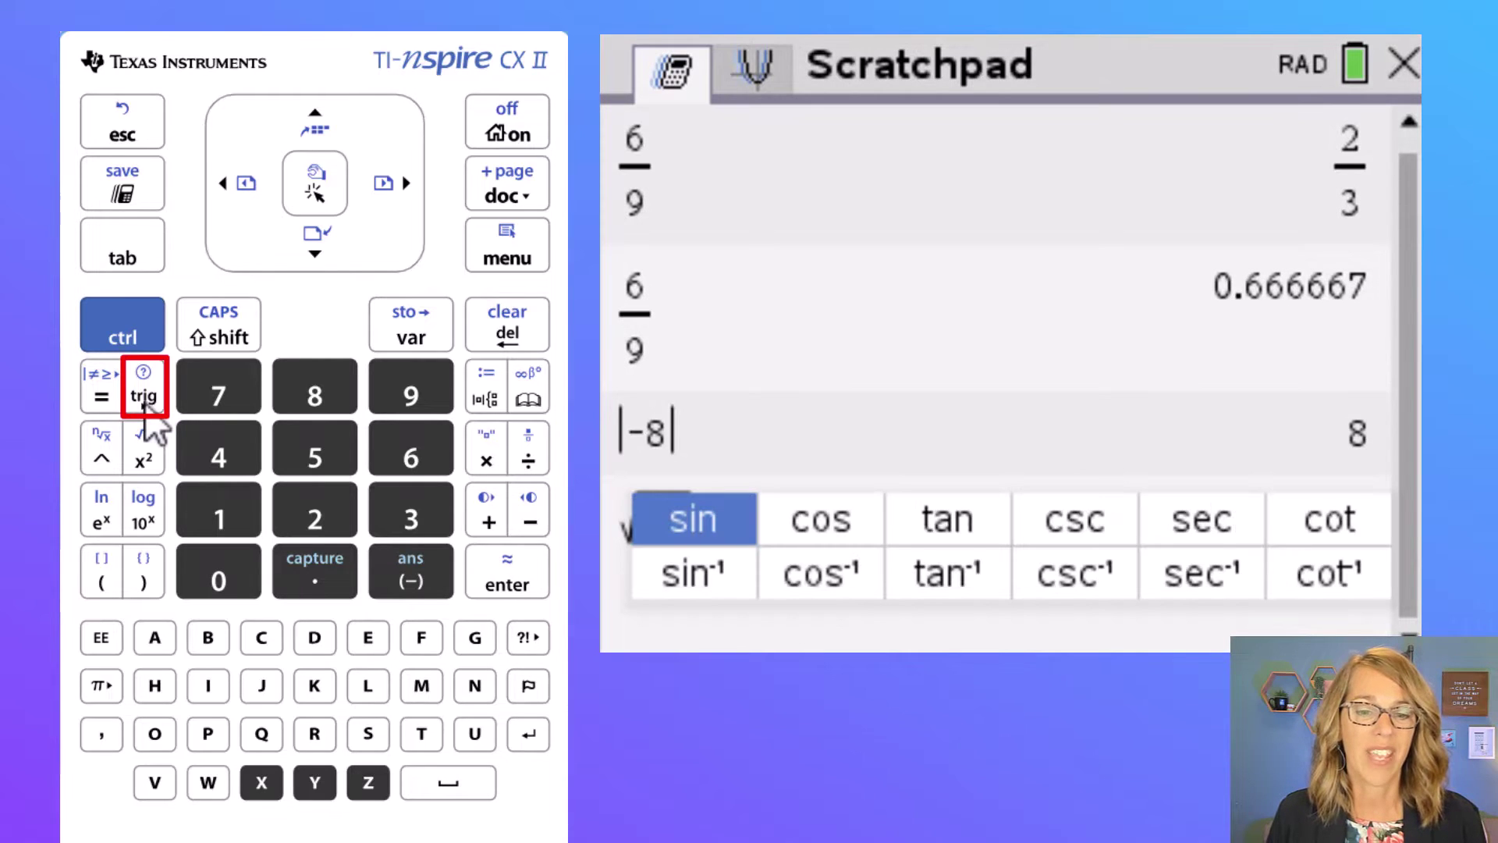
click(839, 521)
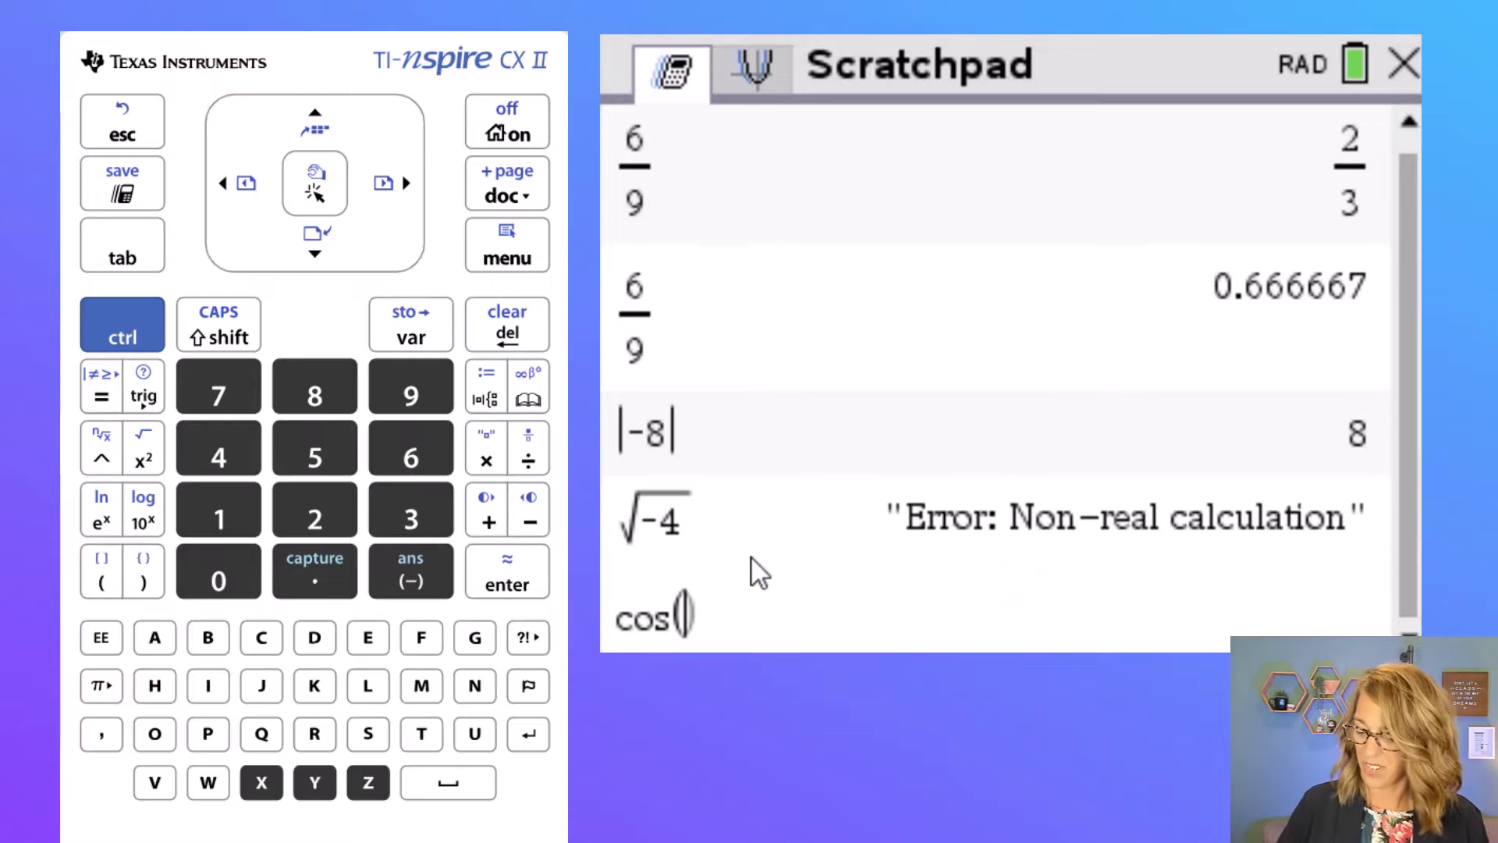
text(180)
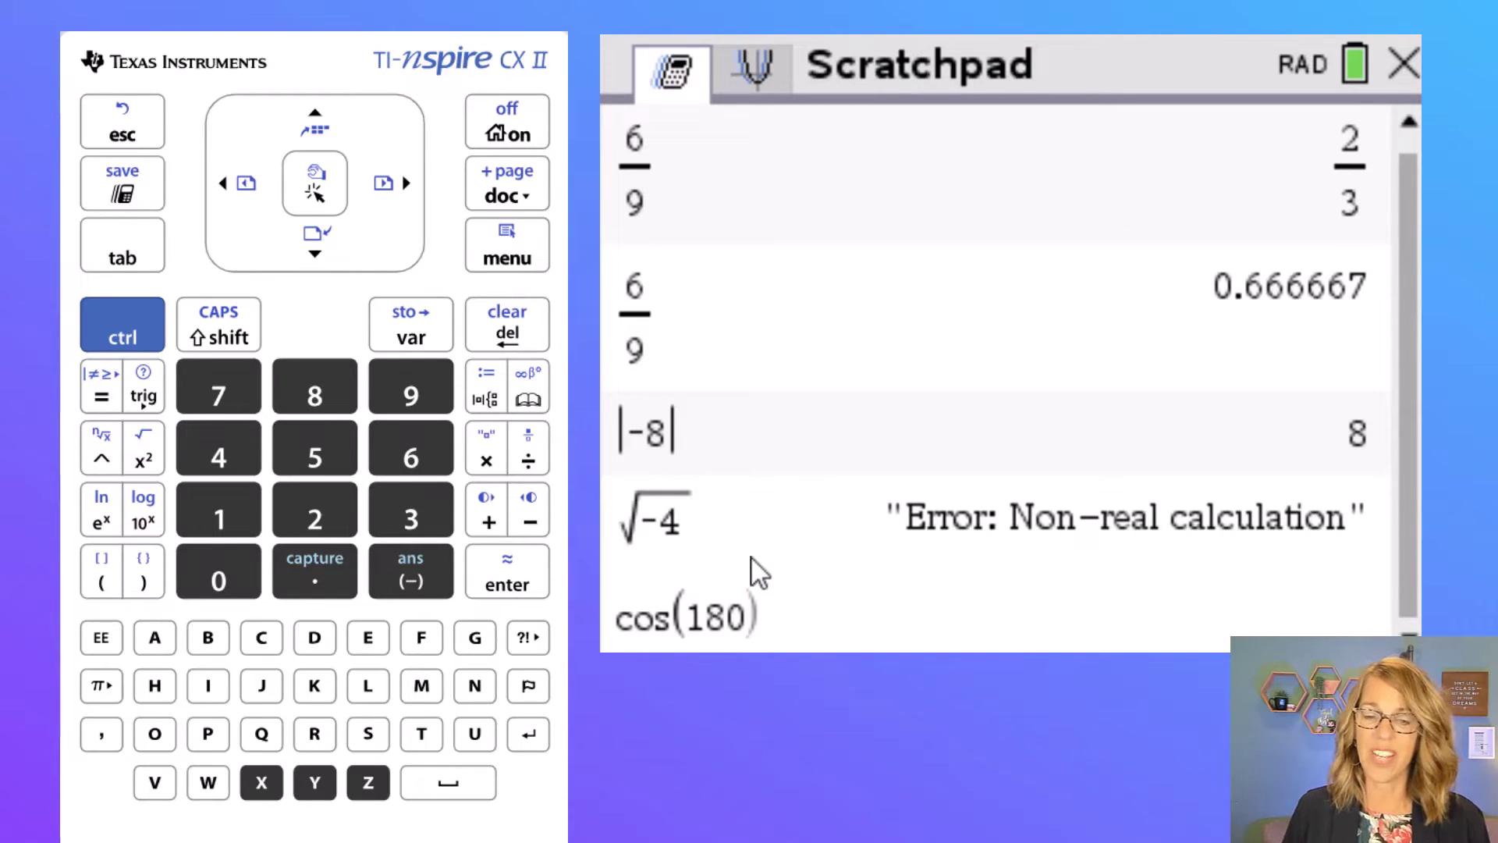
key(Return)
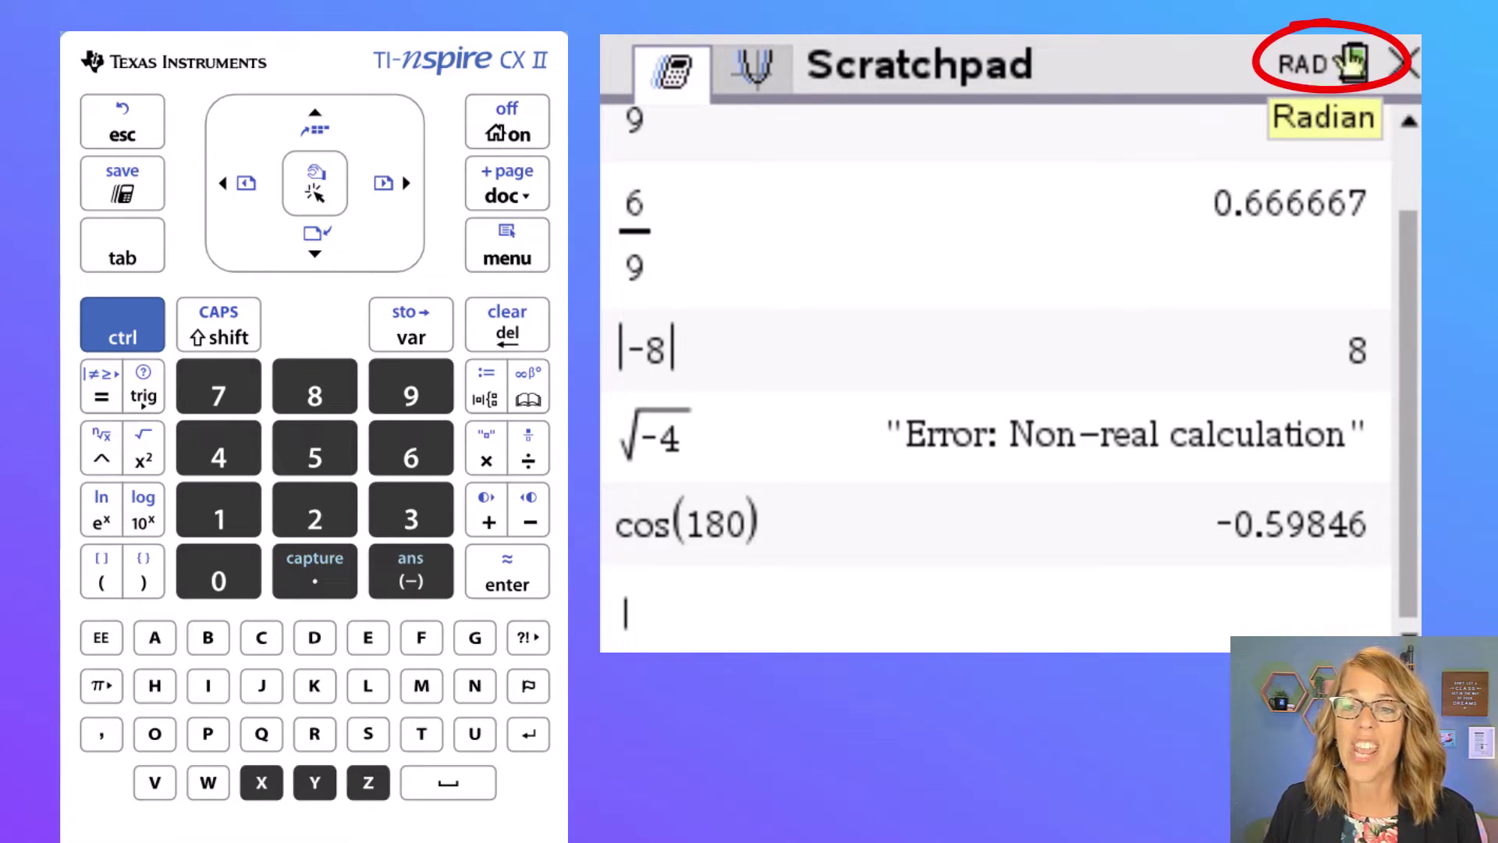
- Switch the Scratchpad's angle mode from radians to degrees
click(1310, 67)
click(1313, 69)
click(1313, 69)
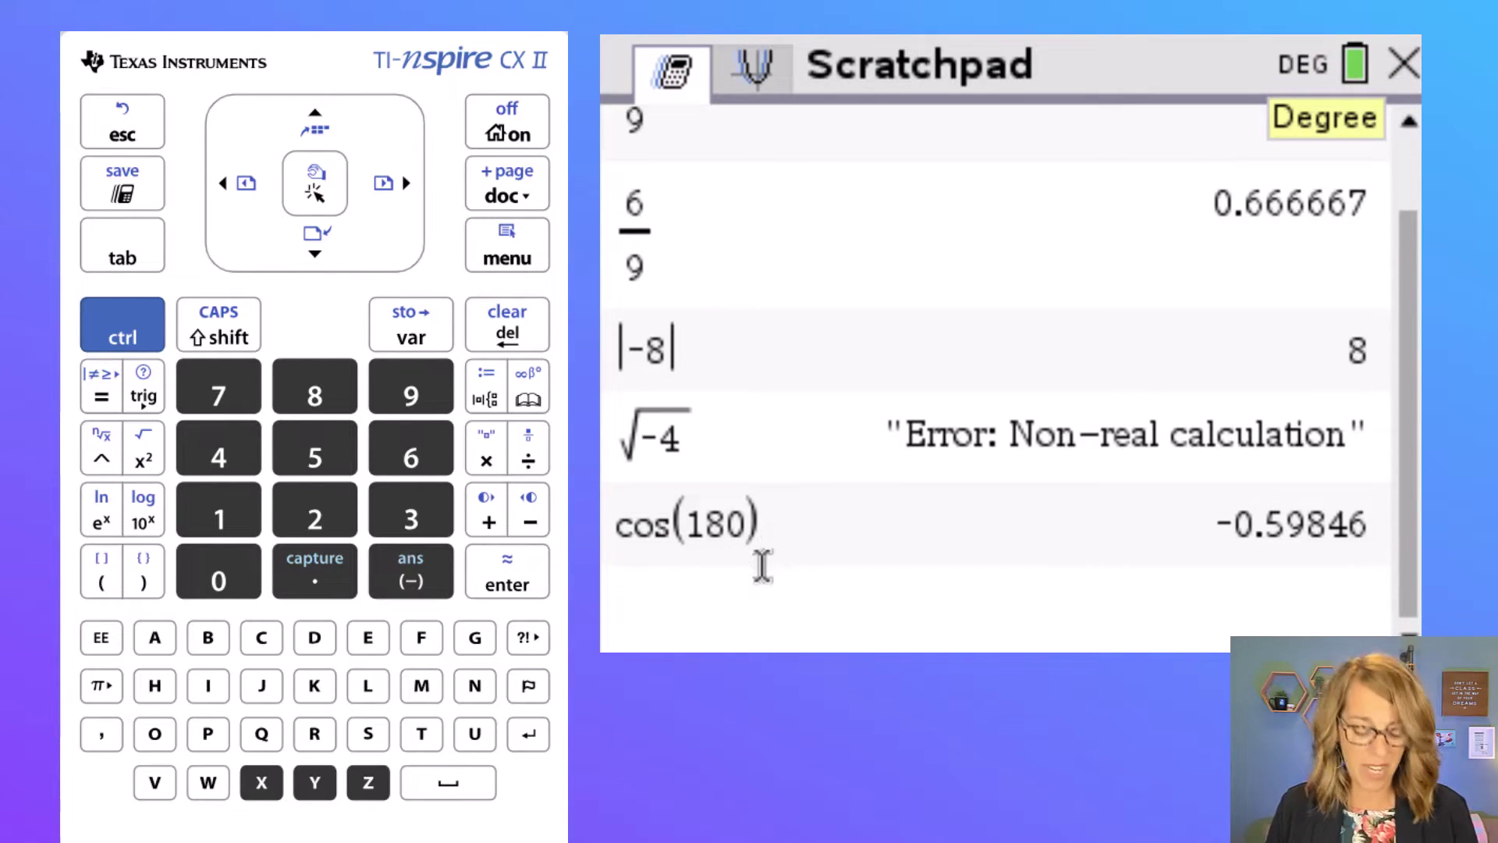
- Evaluate cos(180) again in the Scratchpad, now in degree mode
text(cos()
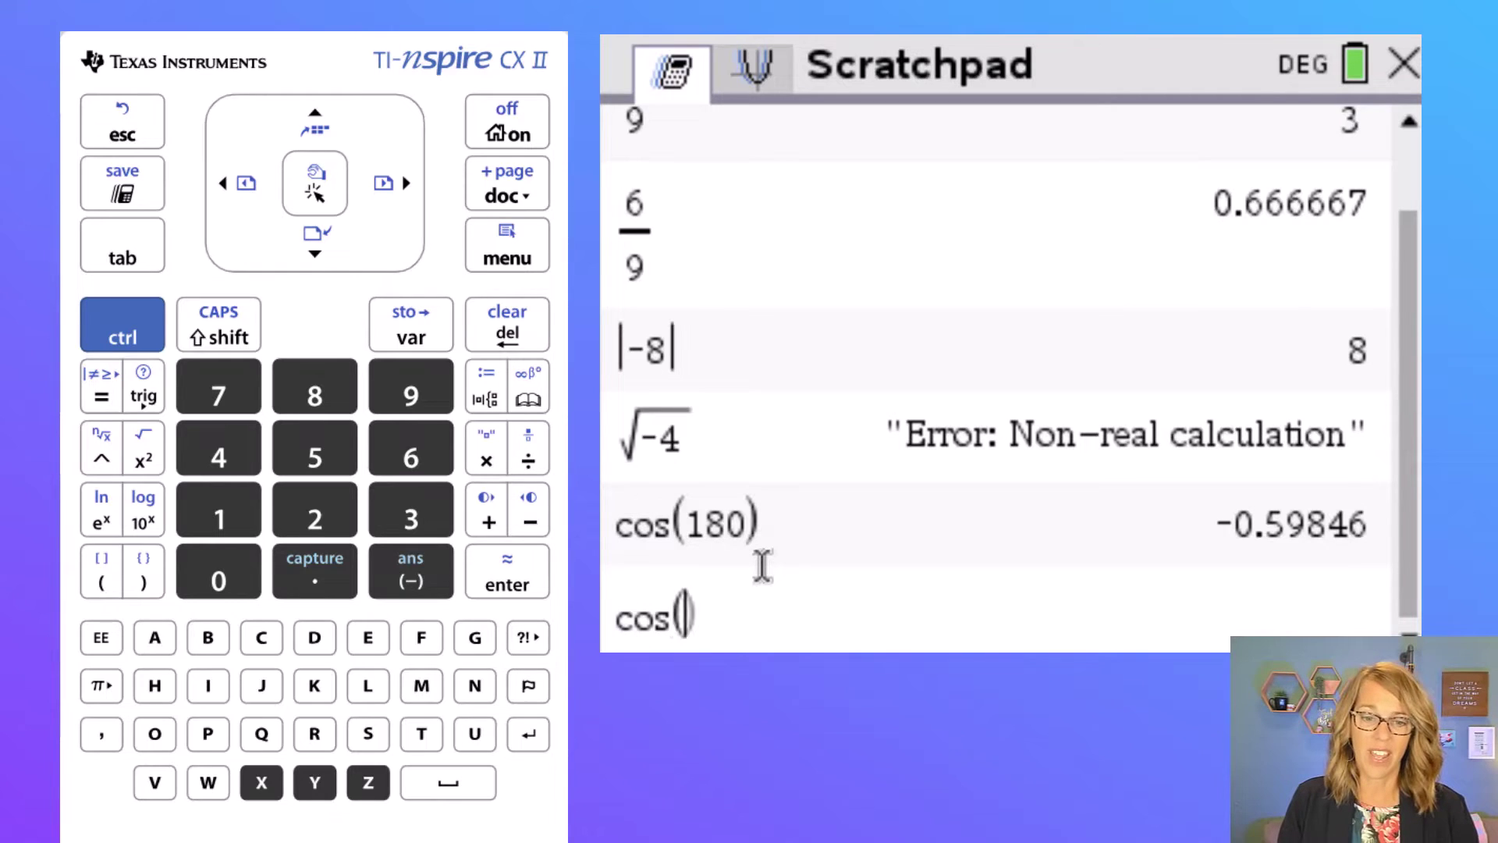
text(180)
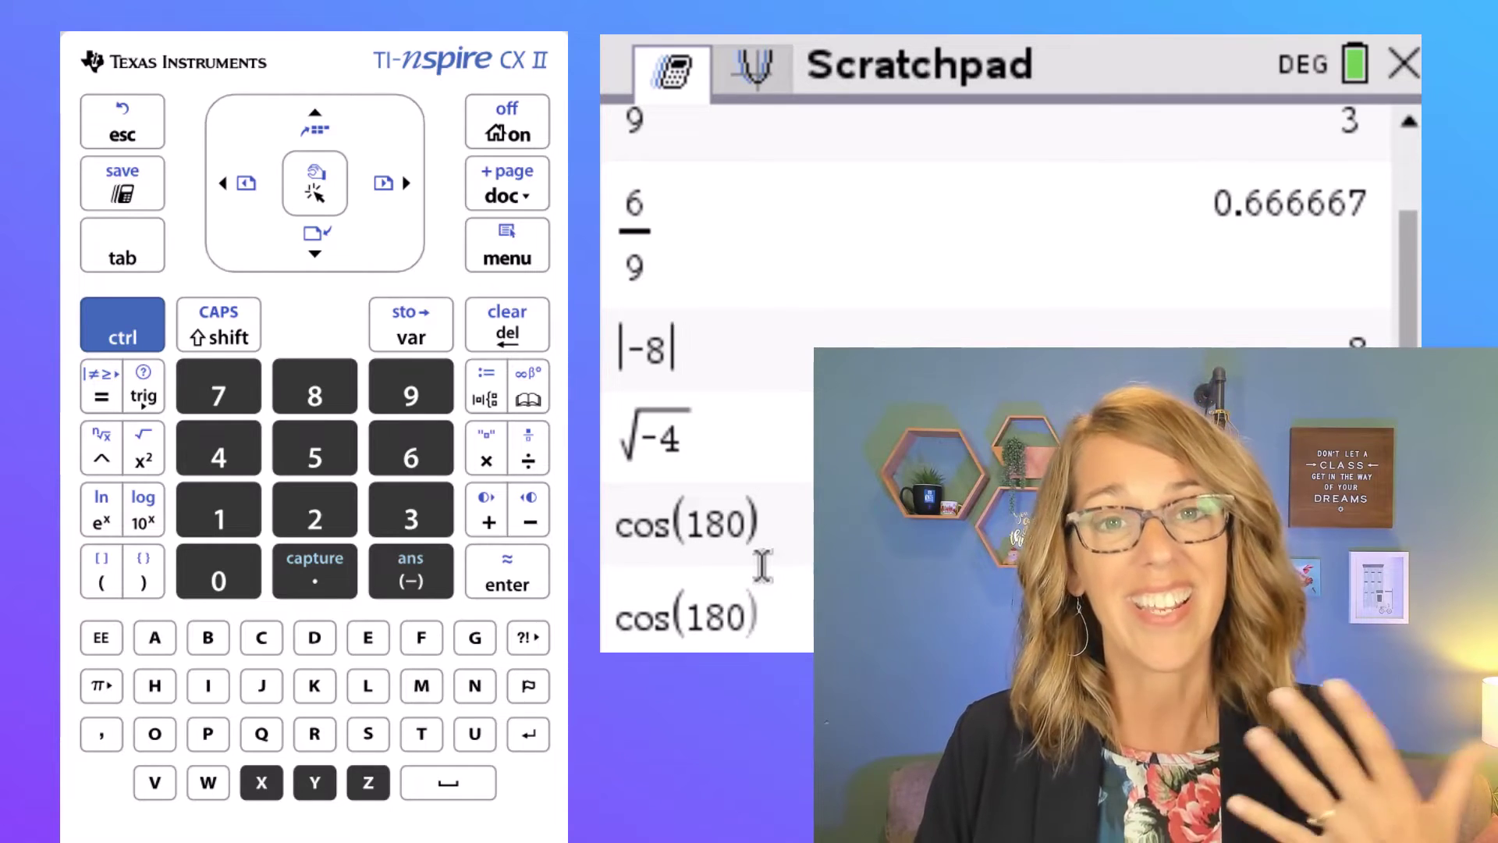
key(Return)
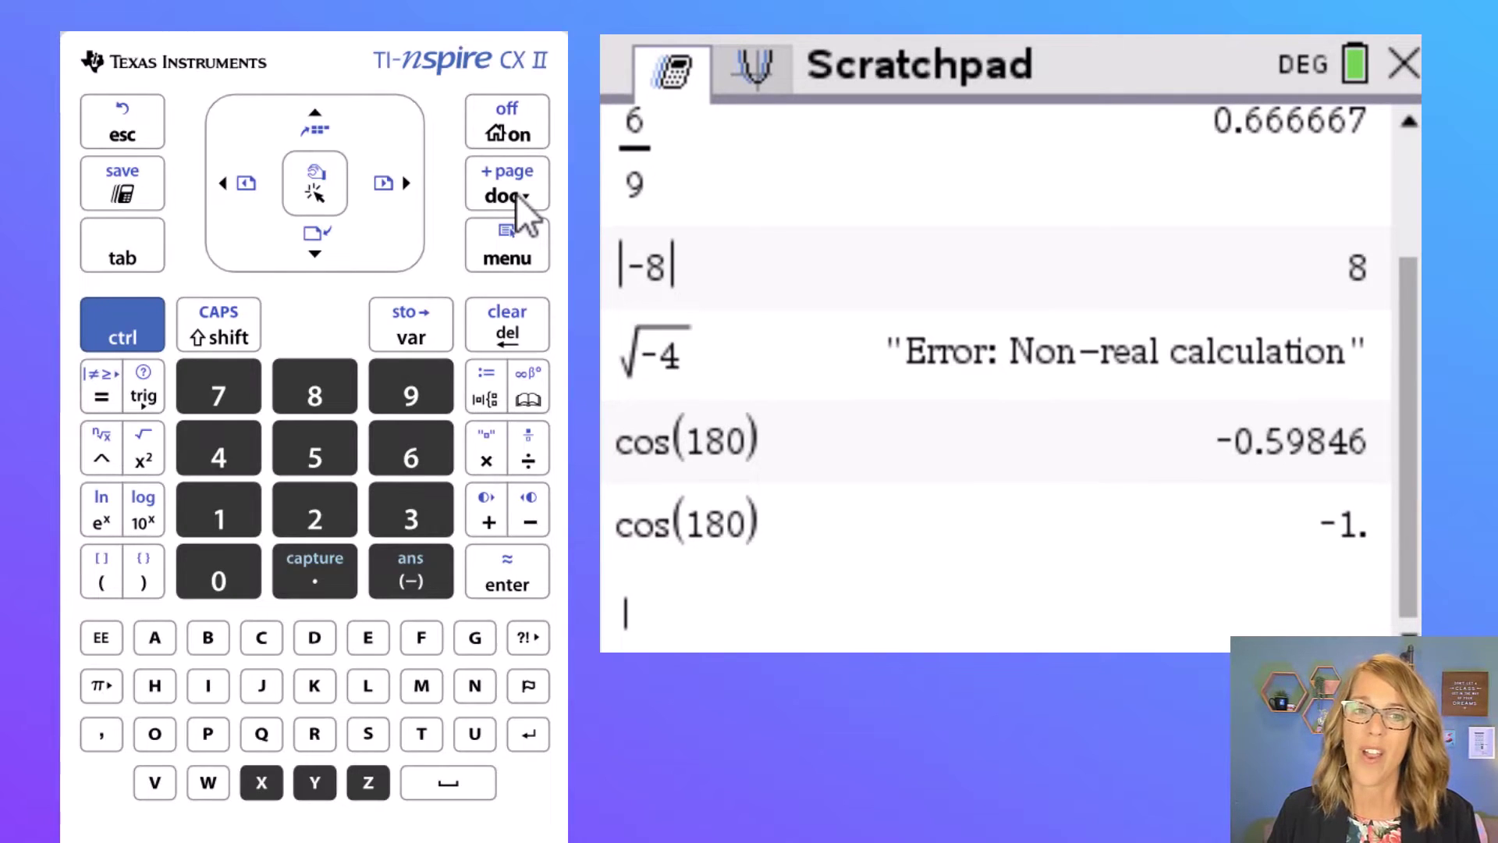
- Open the document settings from the home screen and browse the available Display Digits formats
click(517, 139)
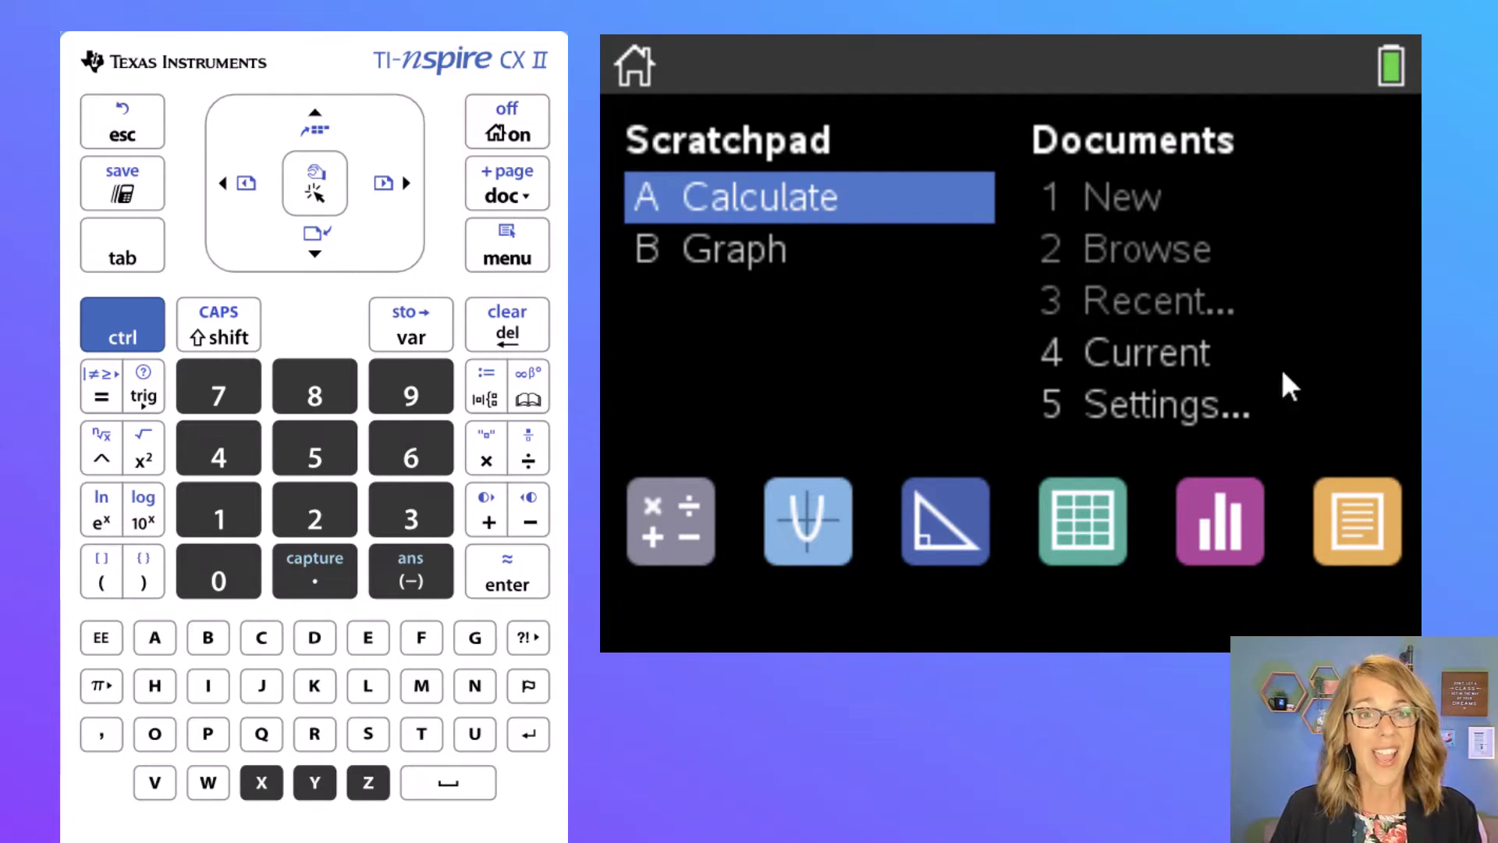
click(314, 460)
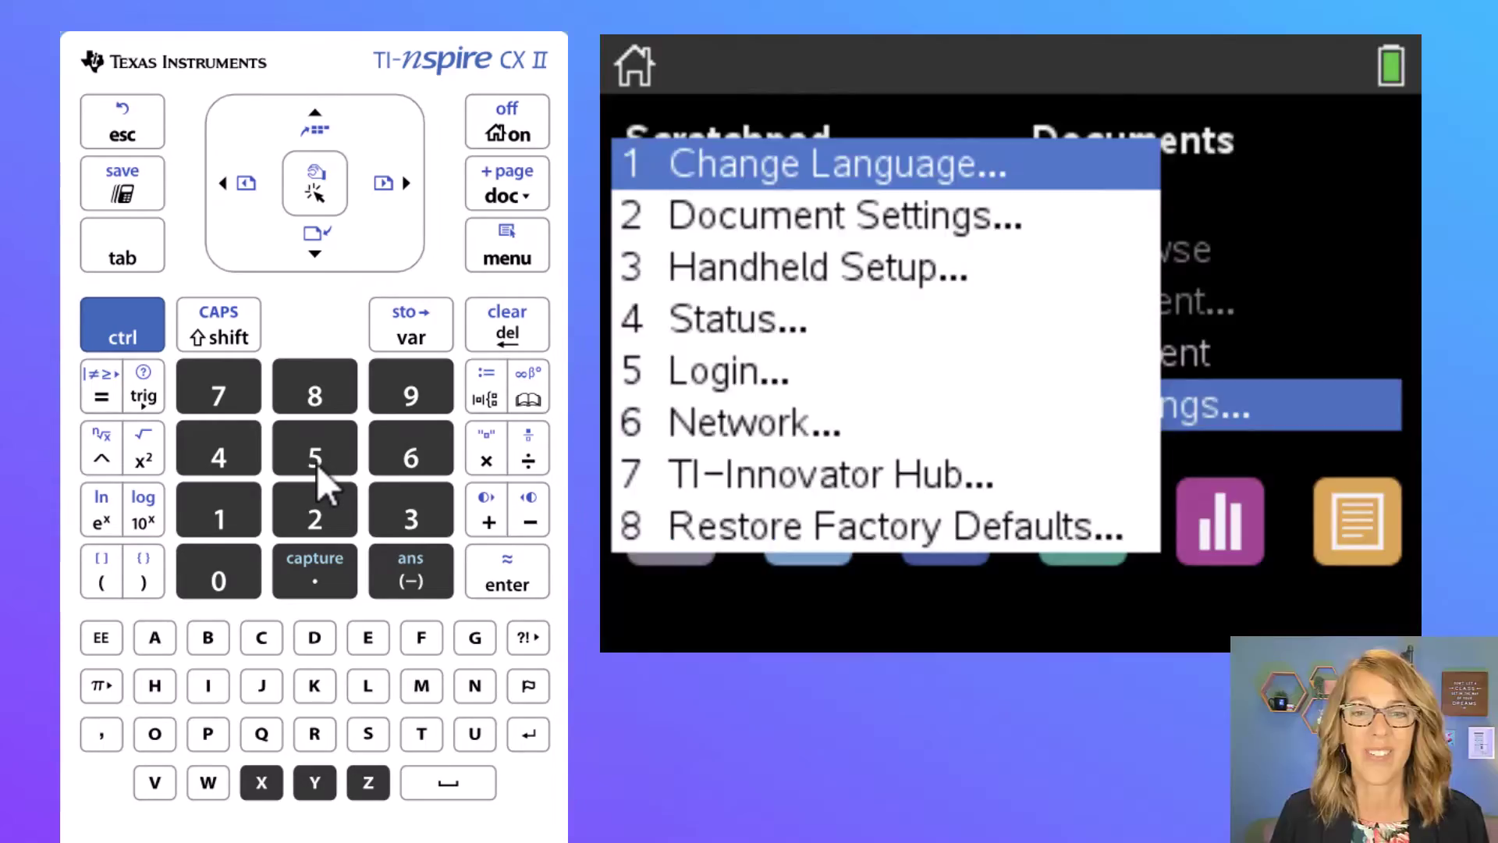
click(326, 526)
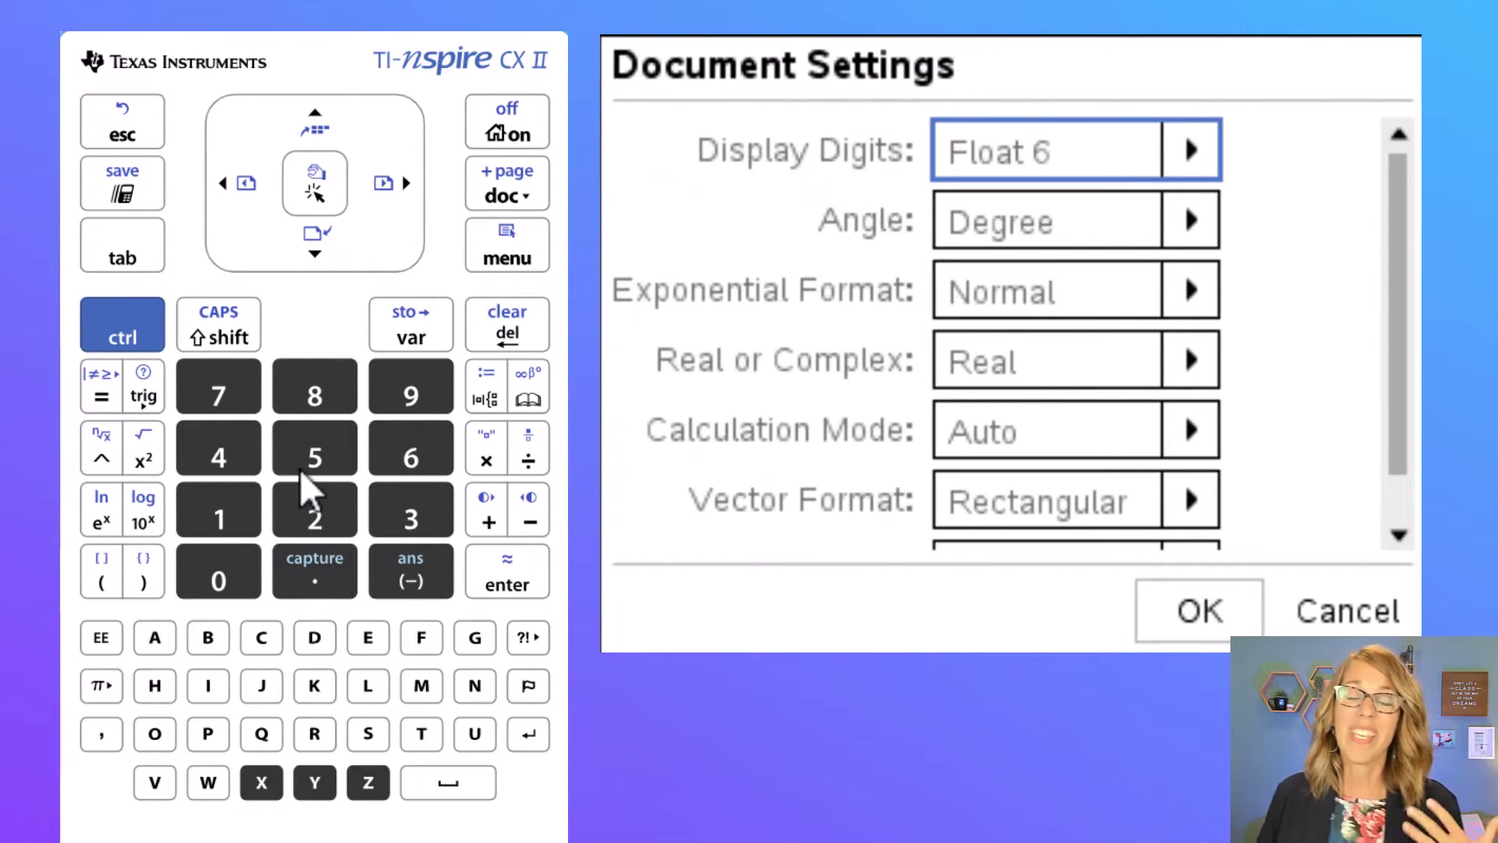
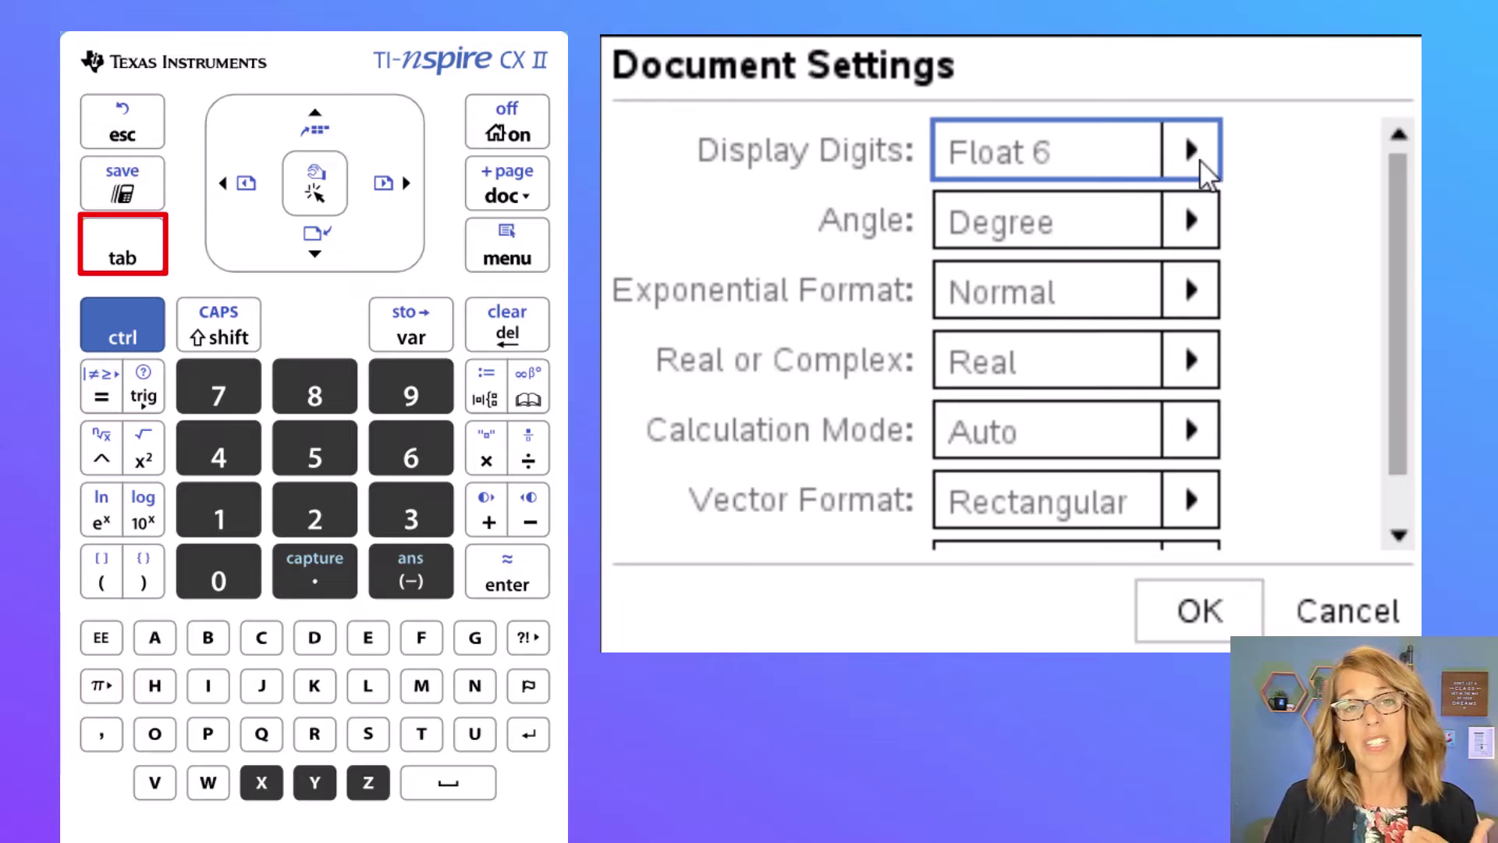
click(1190, 151)
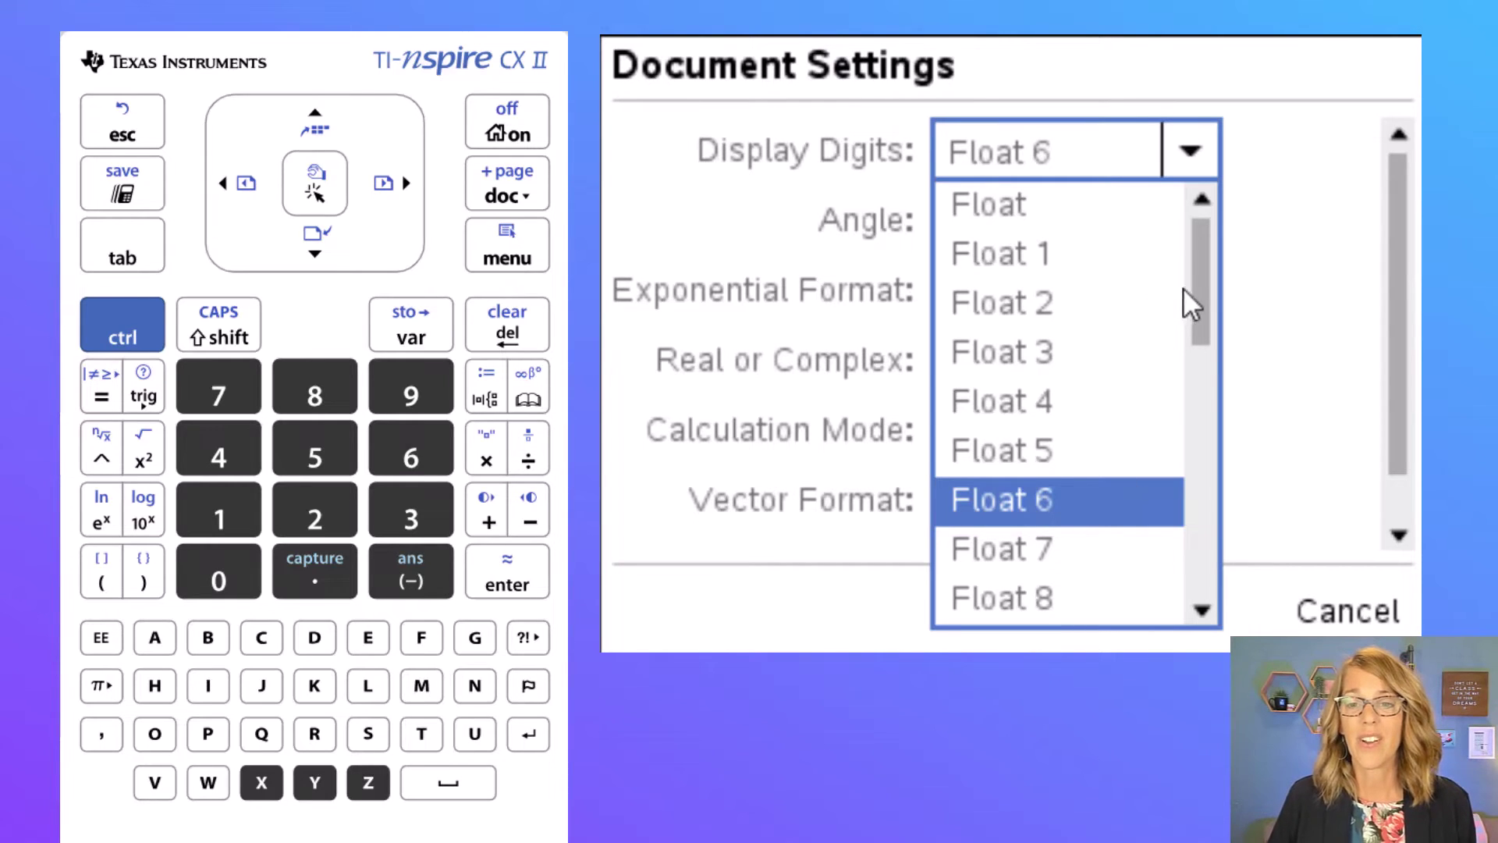
drag(1194, 285, 1009, 417)
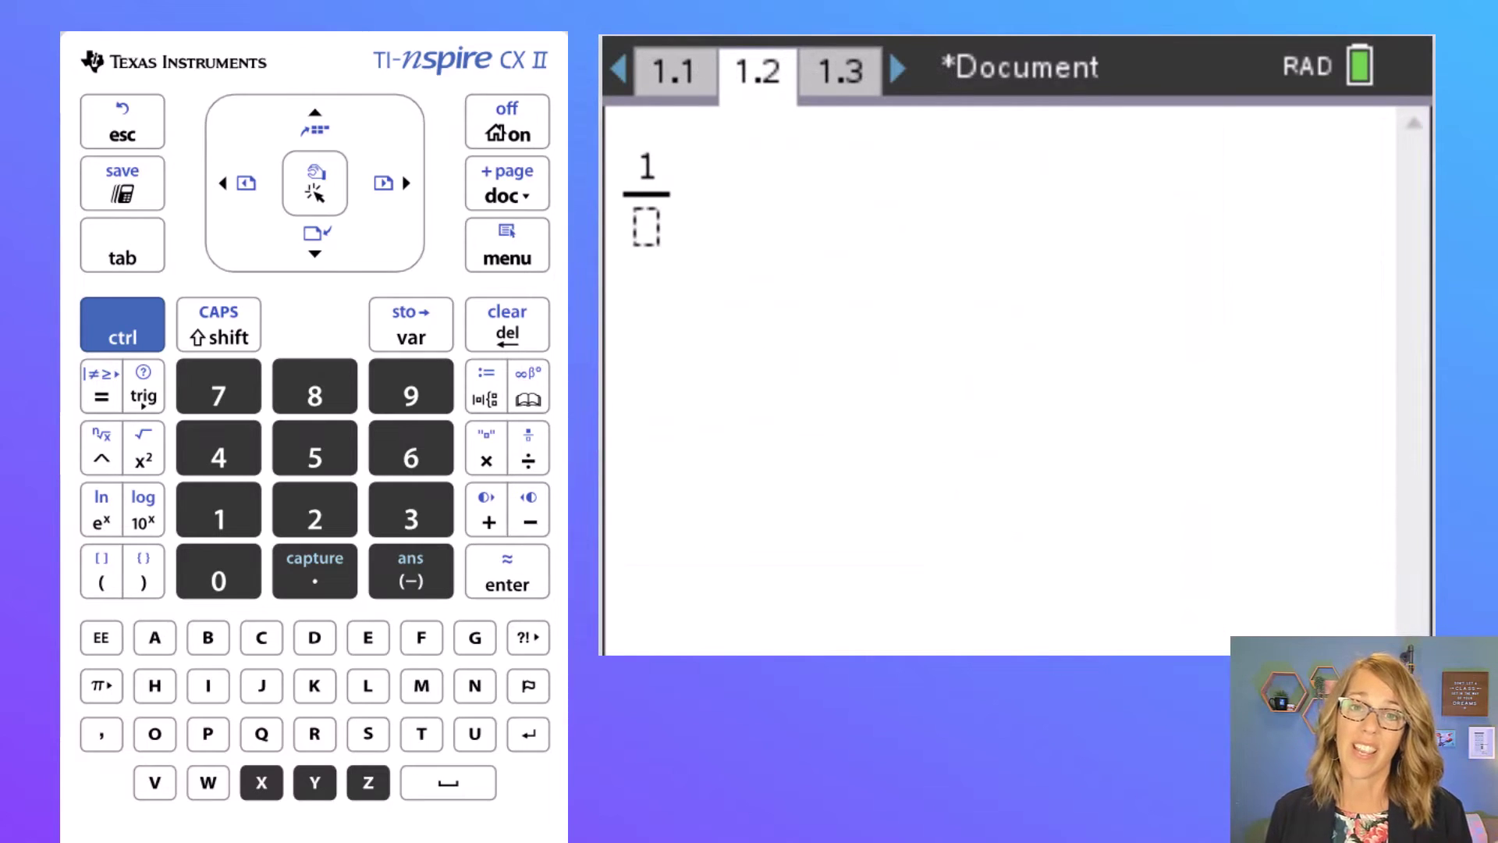
- Complete the fraction 1/3 on document page 1.2 and evaluate it as a decimal approximation
text(3)
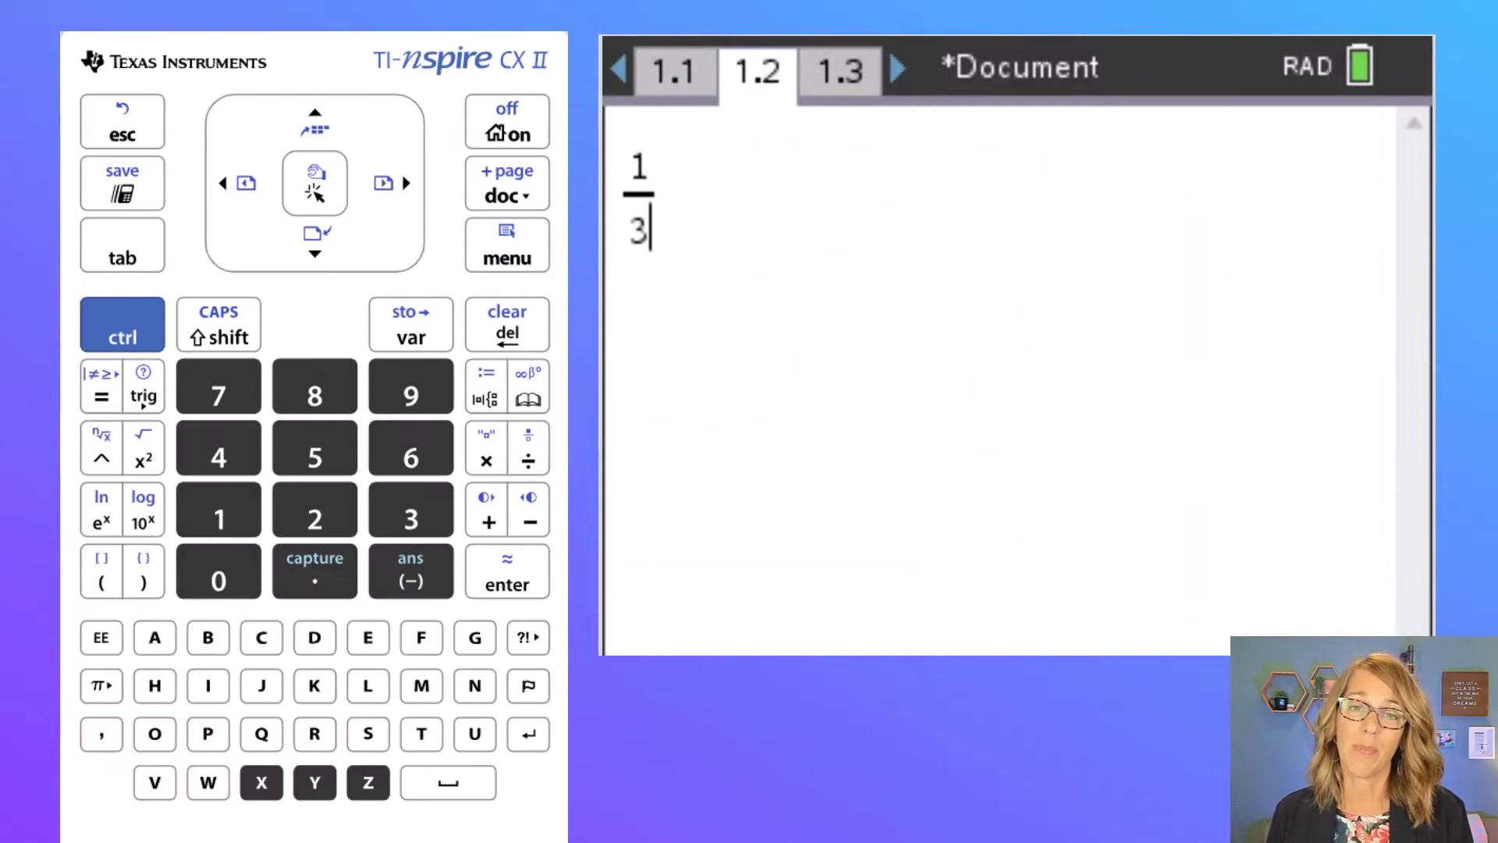
key(ctrl+Return)
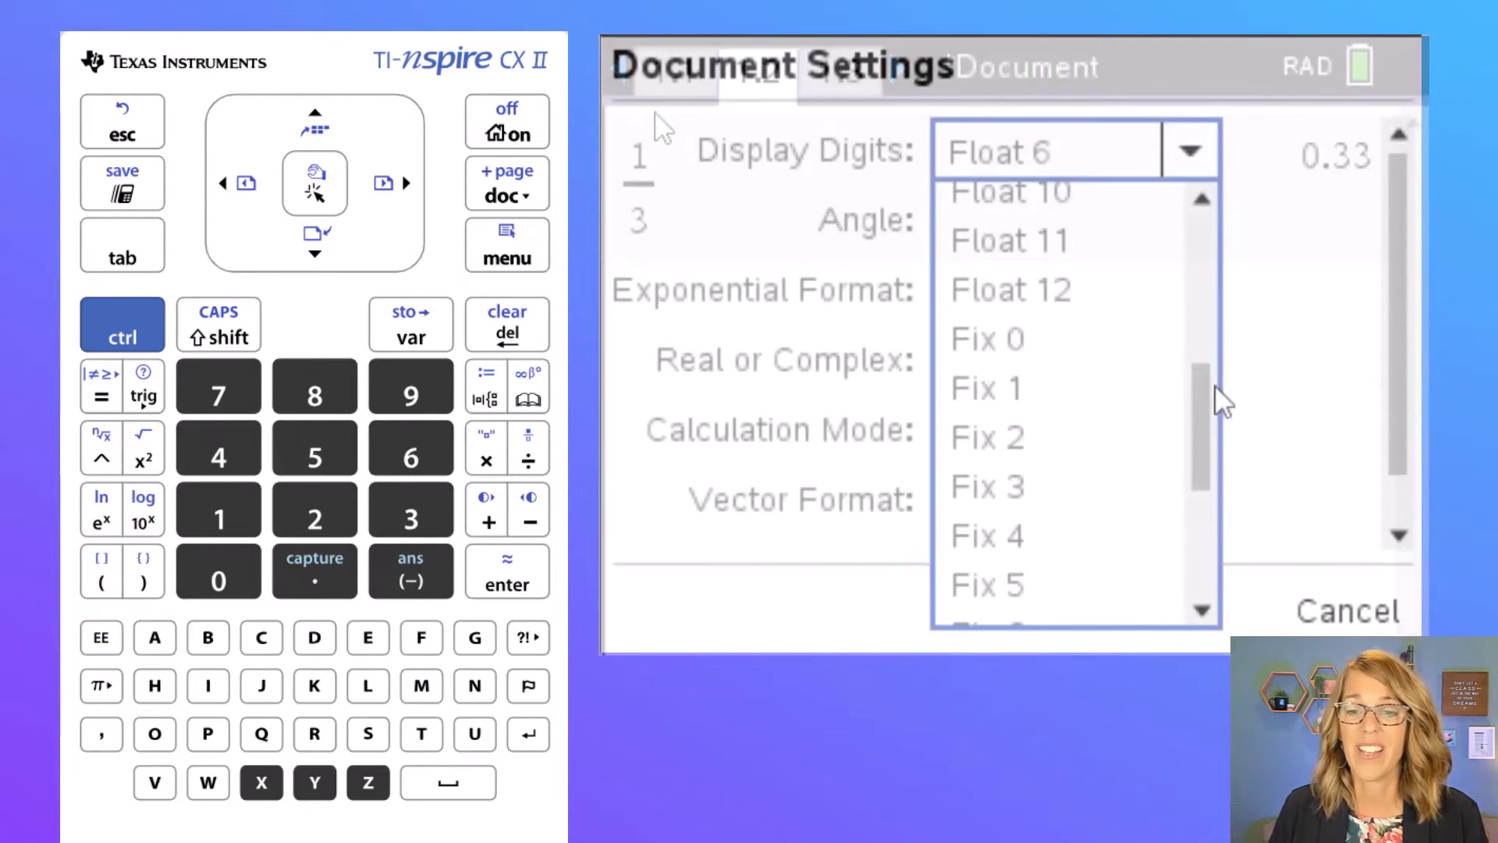
- Select Float 6 for Display Digits in the document settings
drag(1219, 401, 1215, 301)
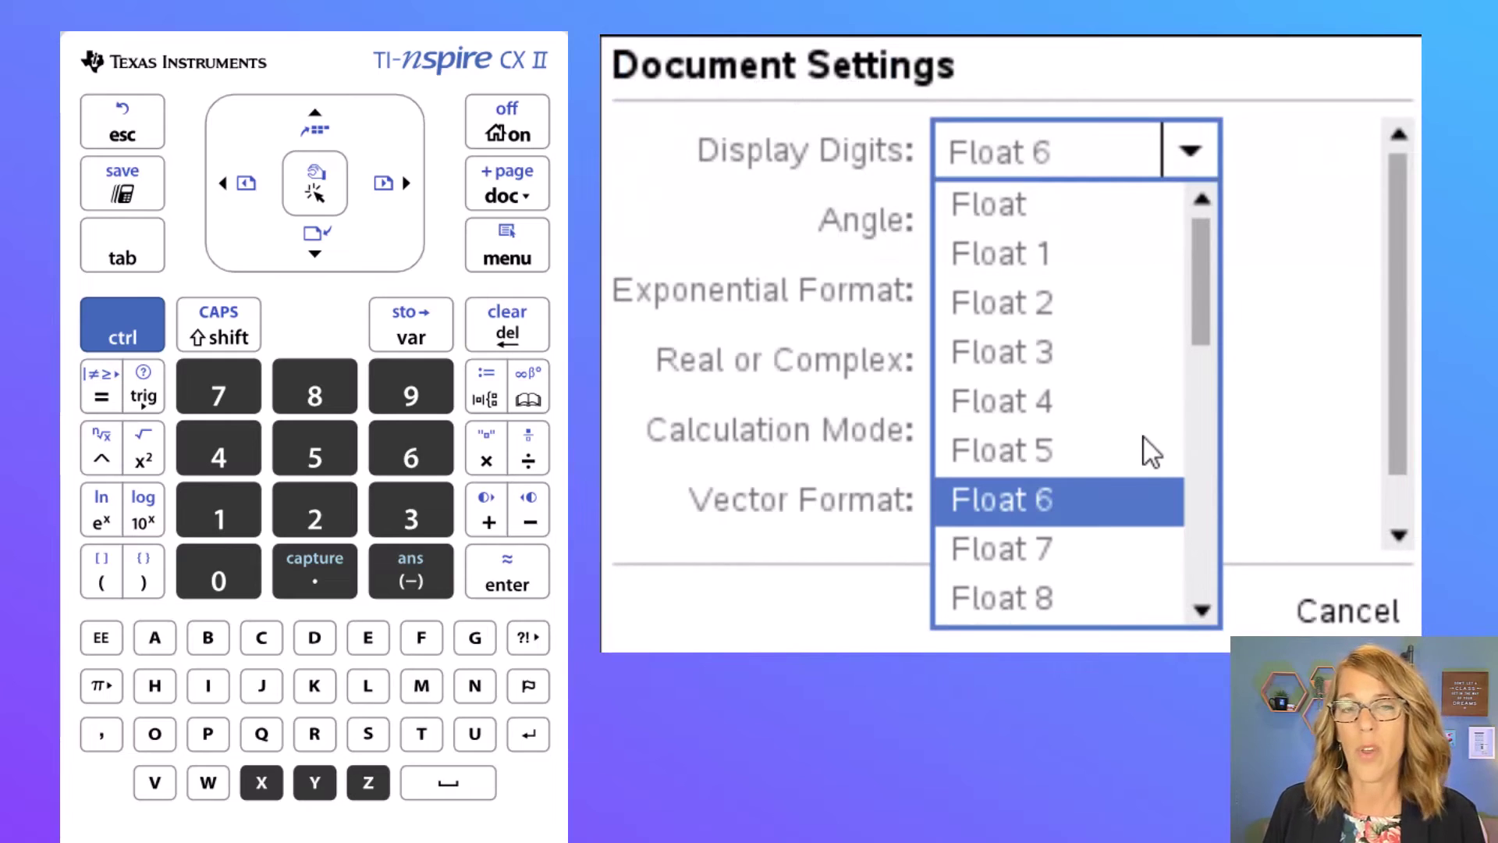
click(1105, 497)
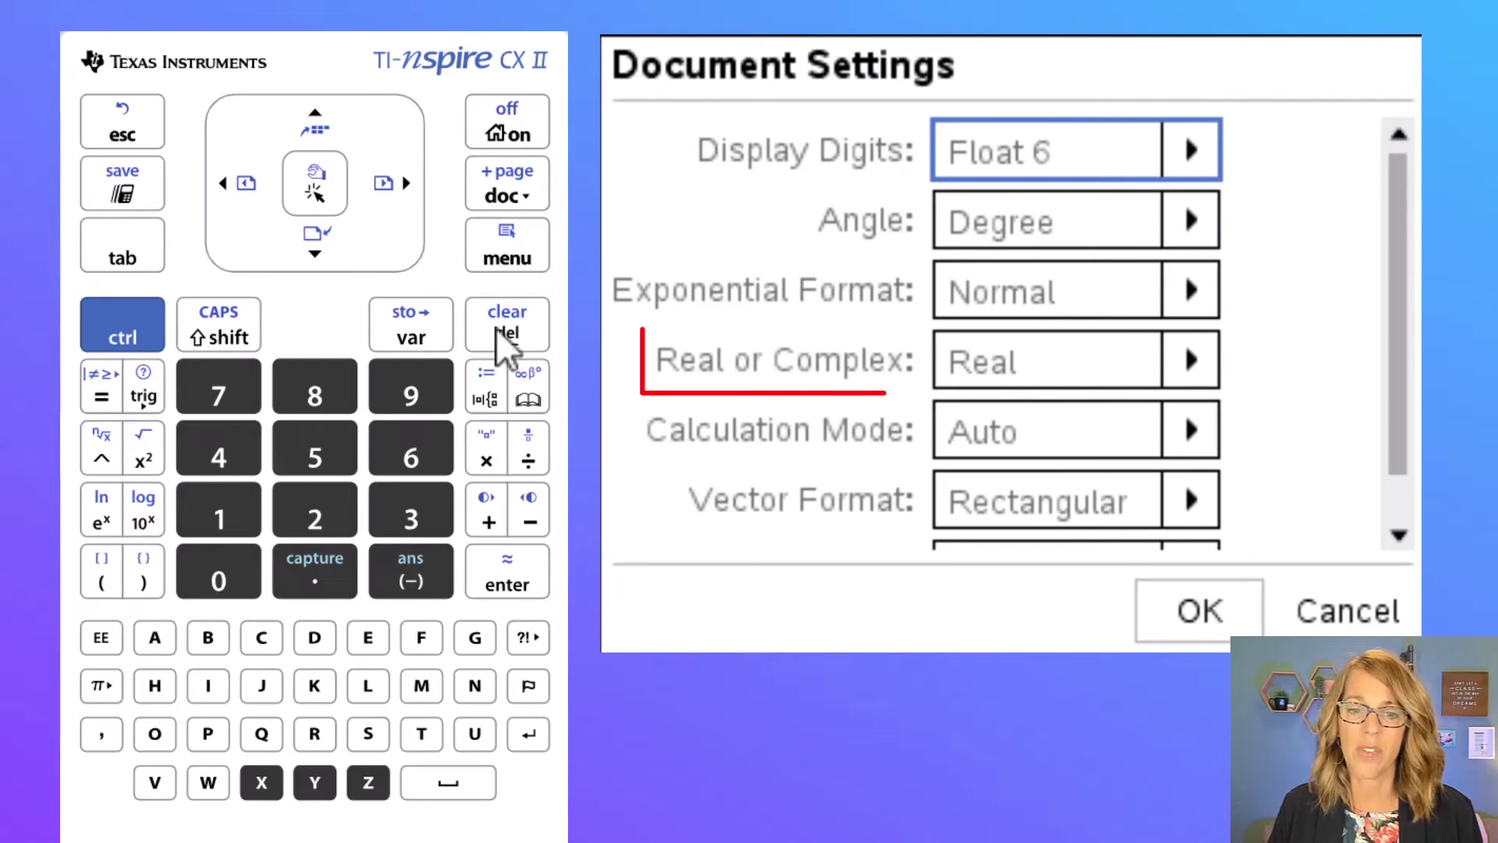
- Set the Real or Complex option to Rectangular and save the document settings
click(131, 250)
click(131, 250)
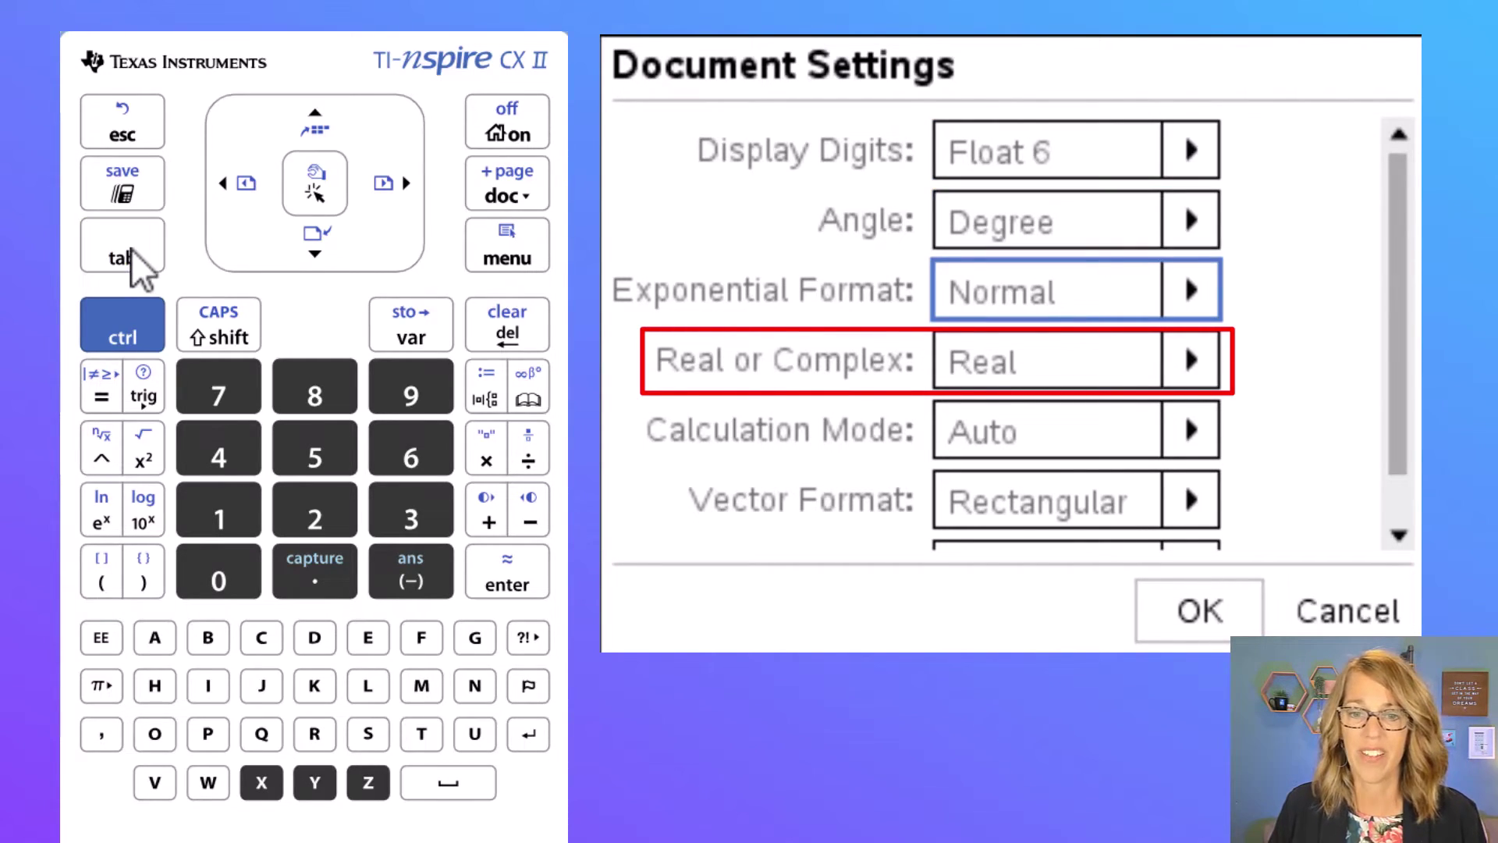
click(131, 250)
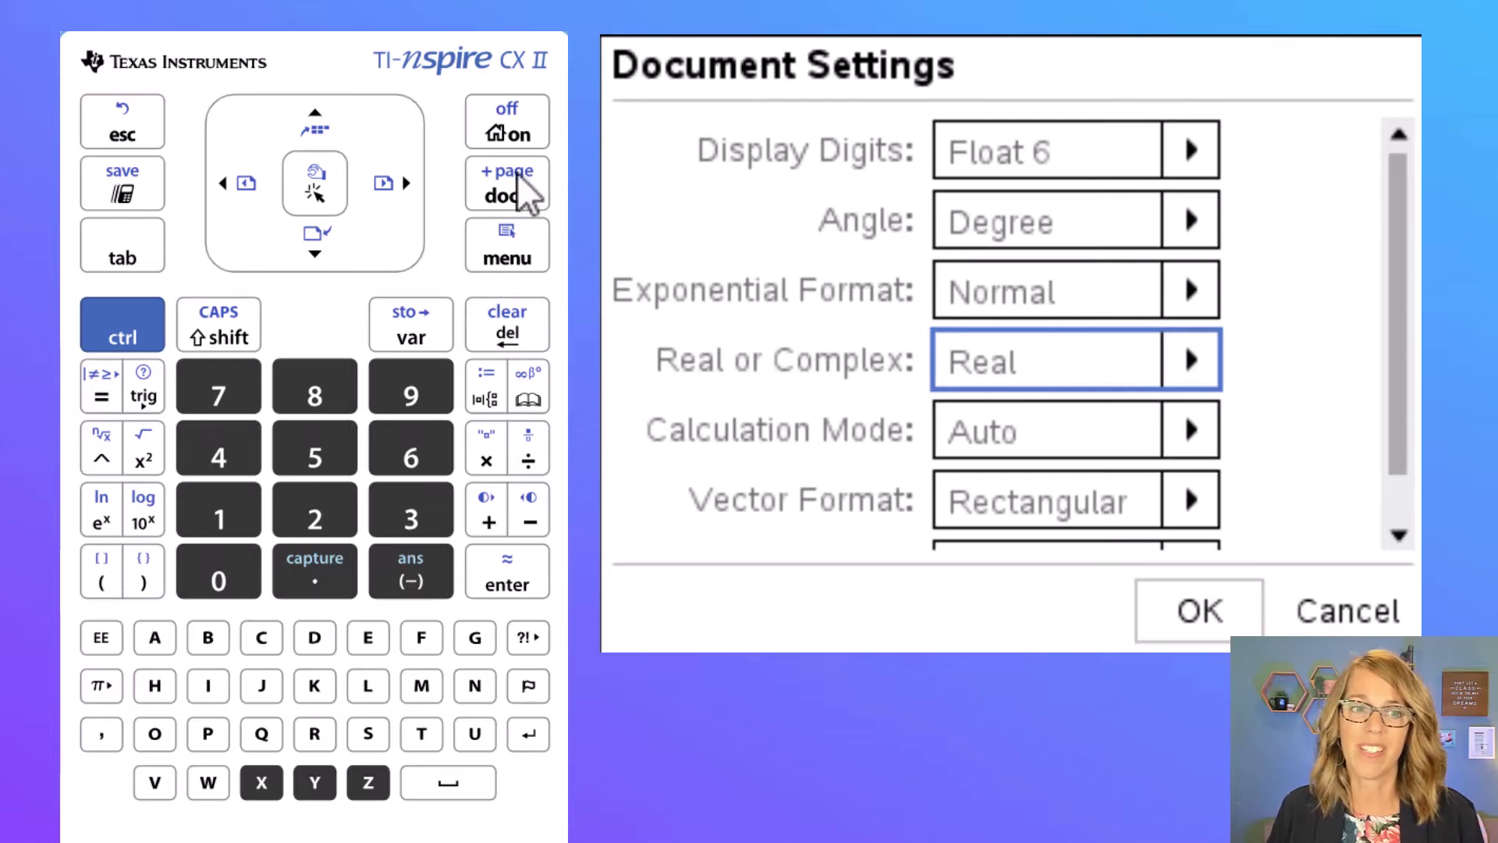
click(409, 182)
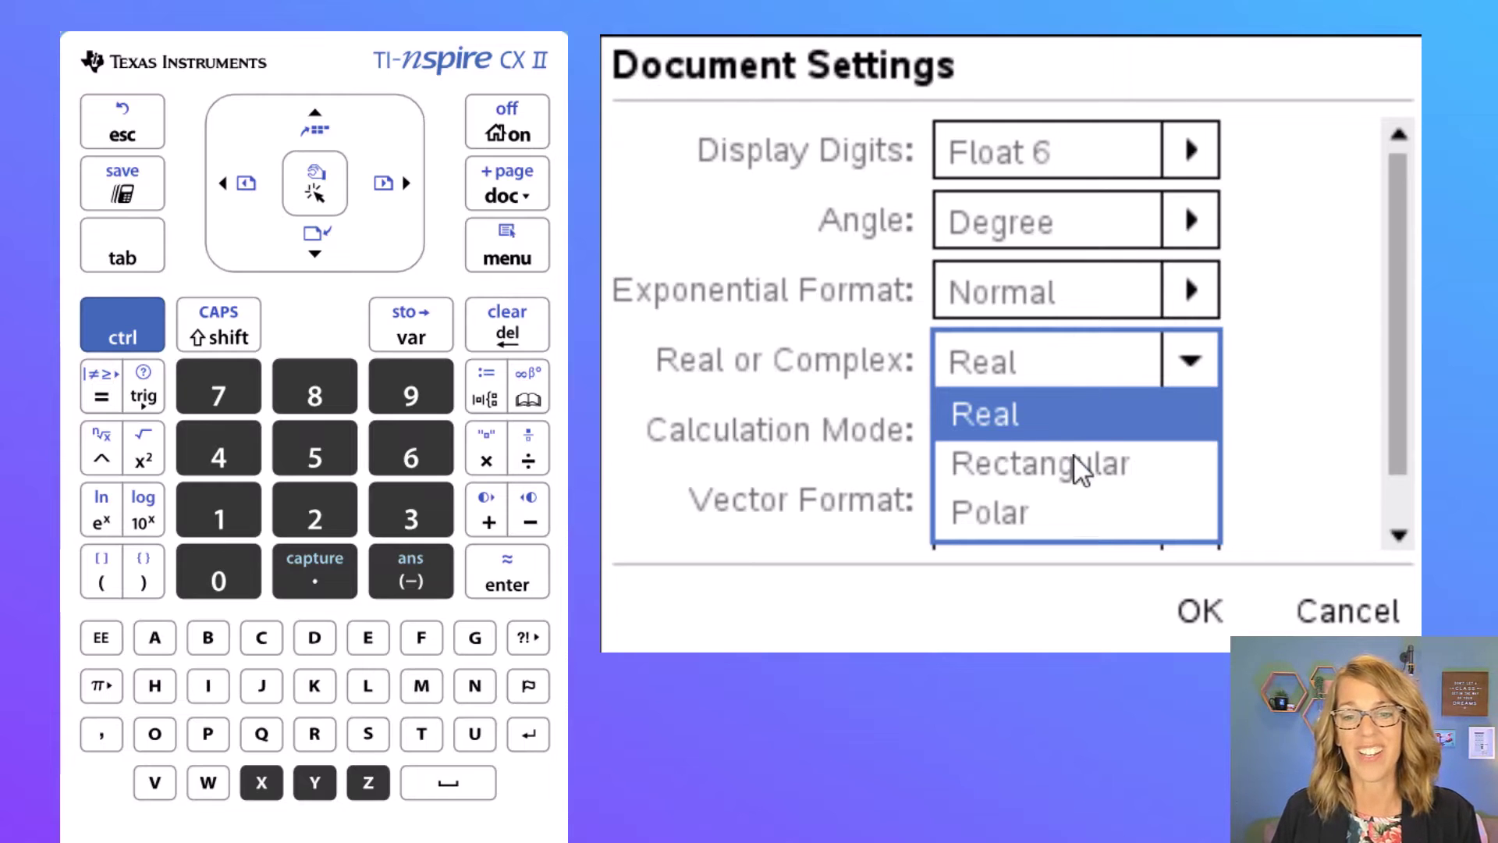
click(320, 261)
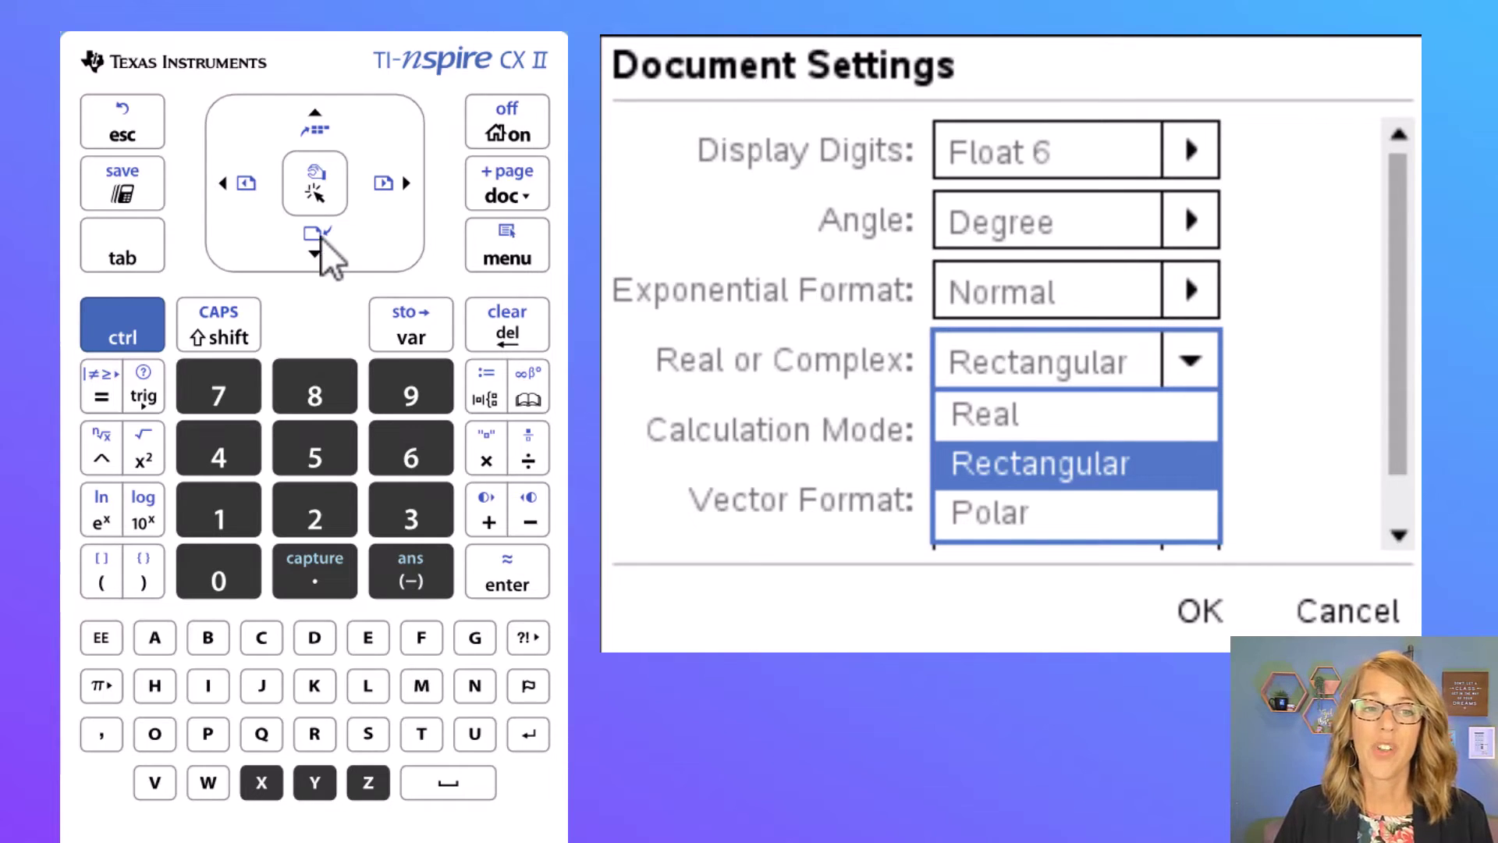
click(316, 179)
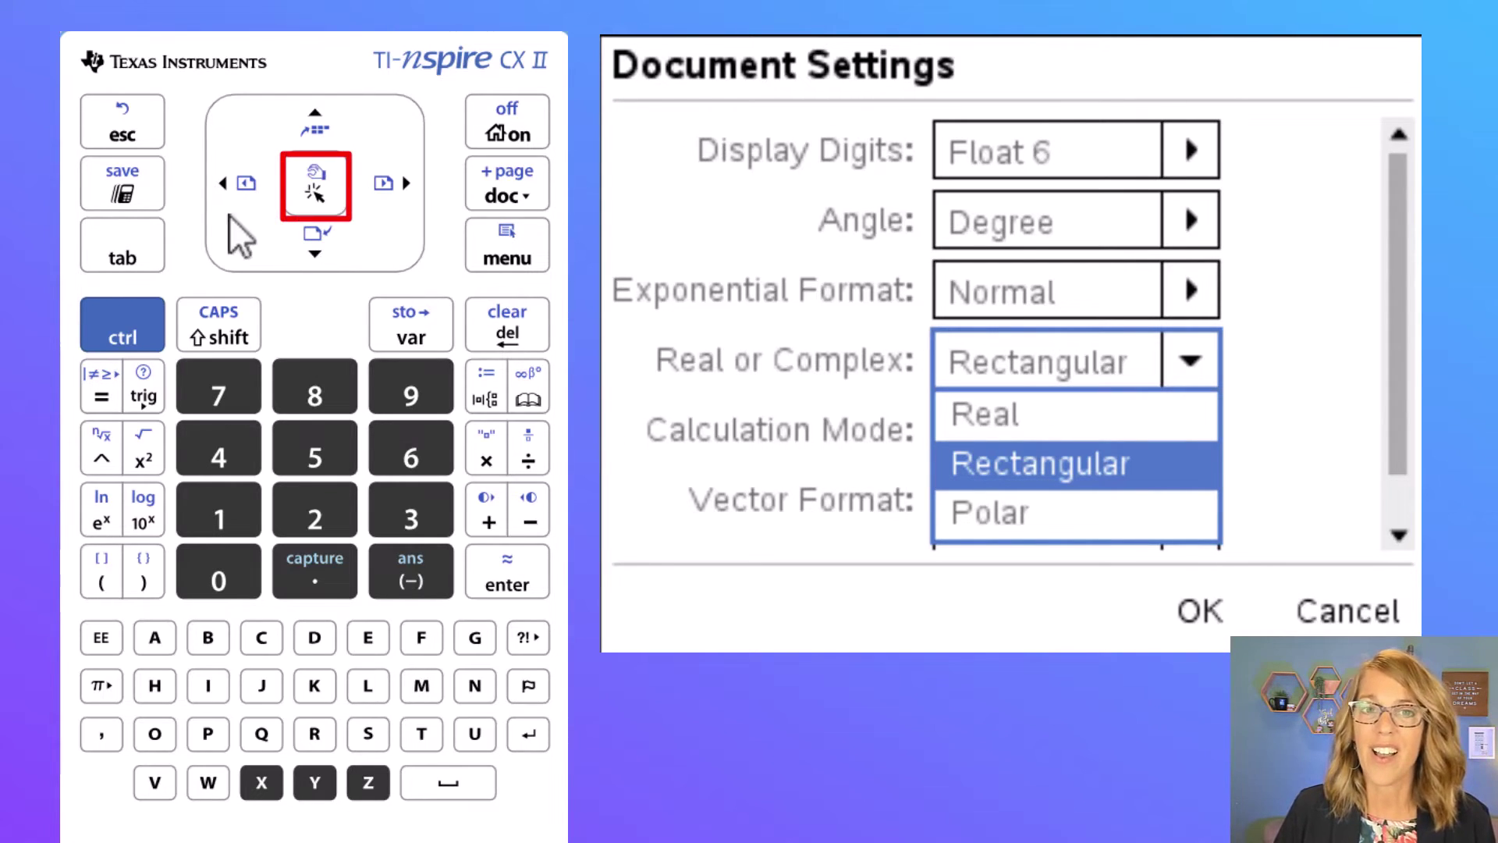
click(316, 191)
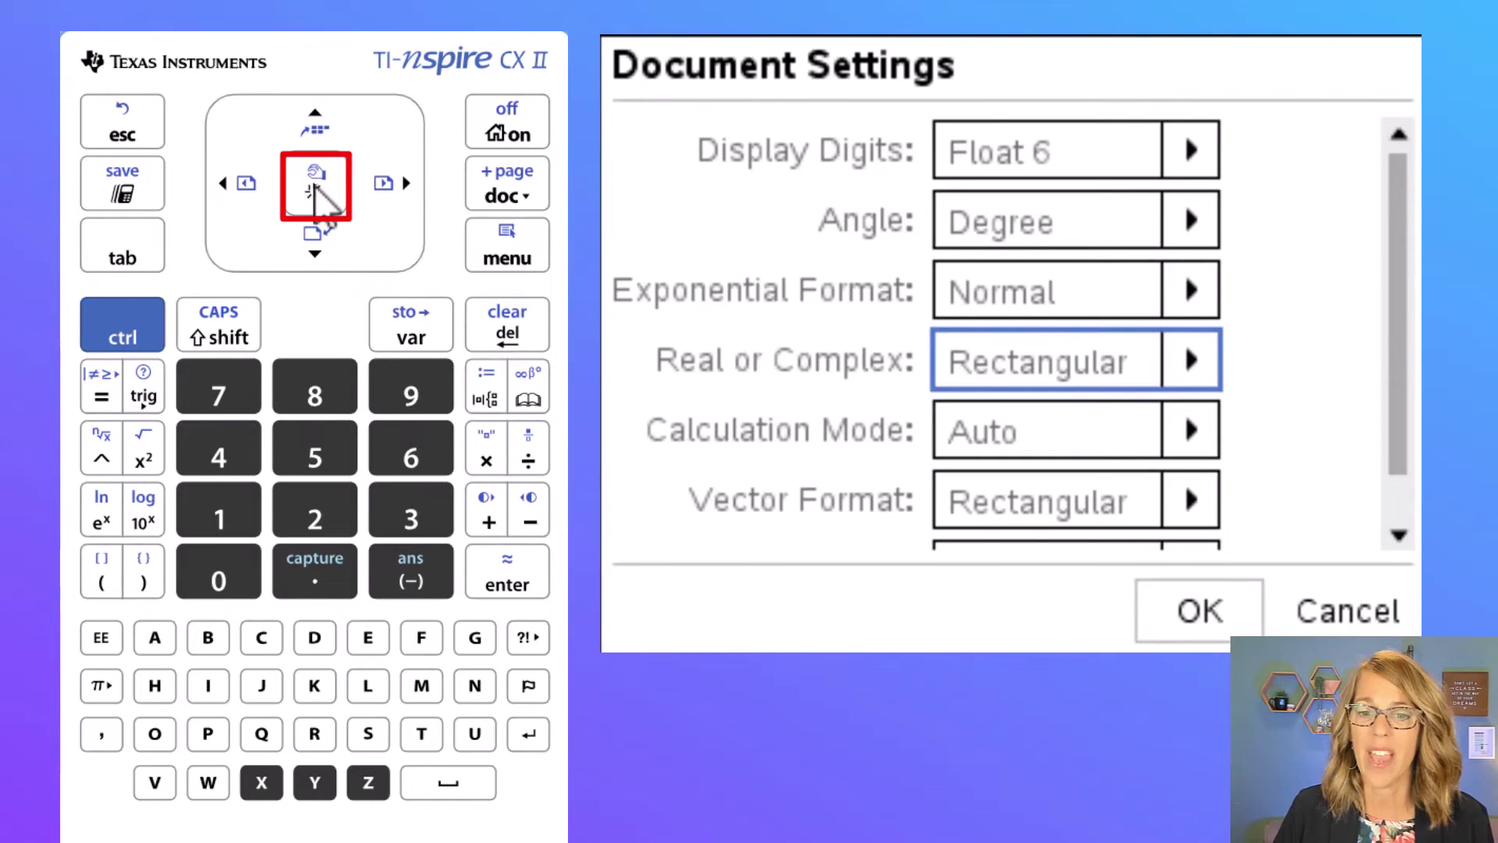
click(119, 254)
click(122, 258)
click(122, 258)
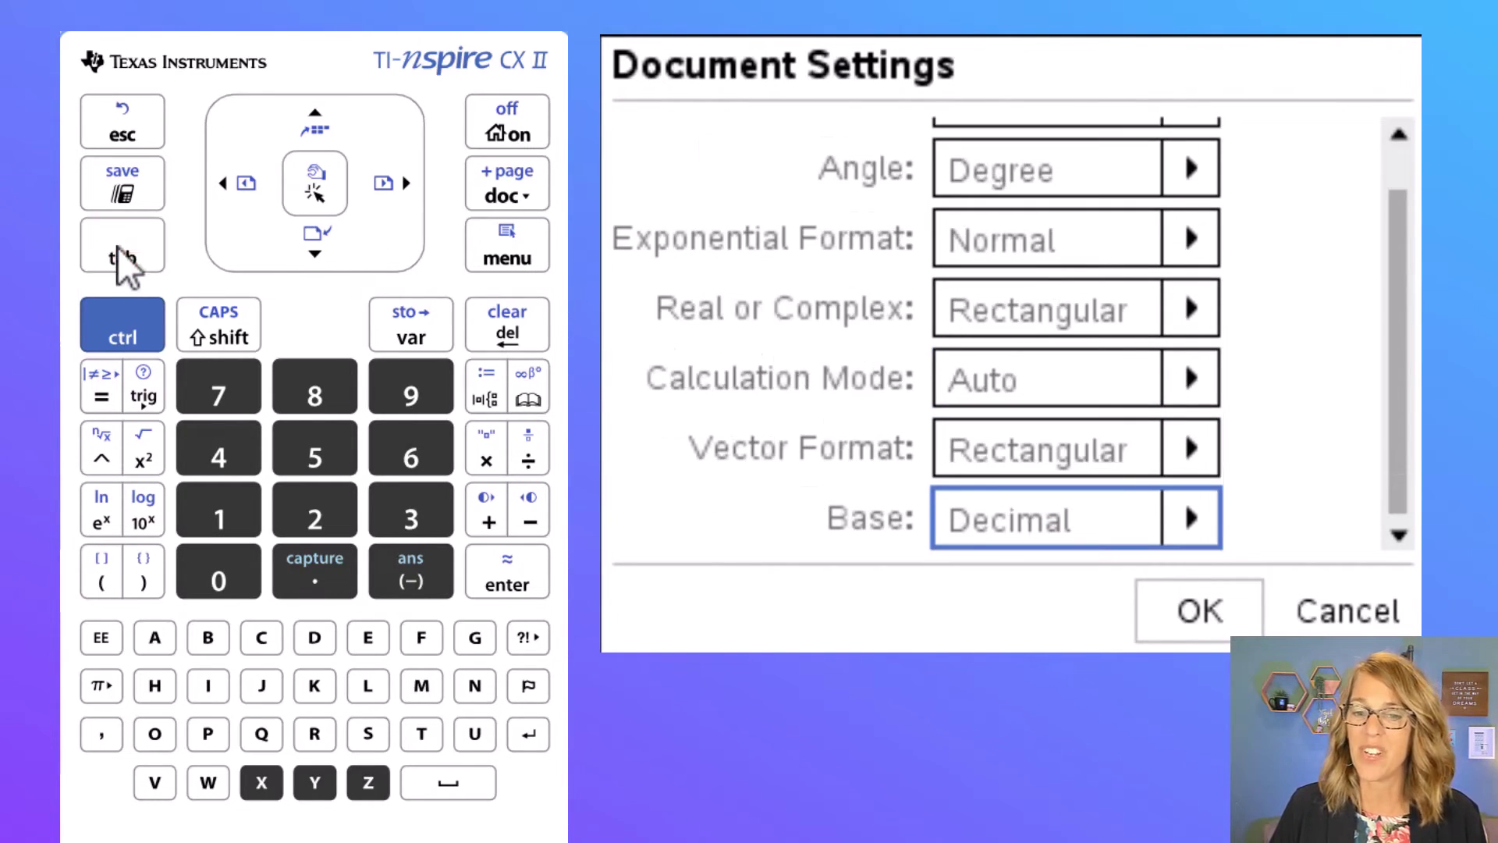
click(122, 257)
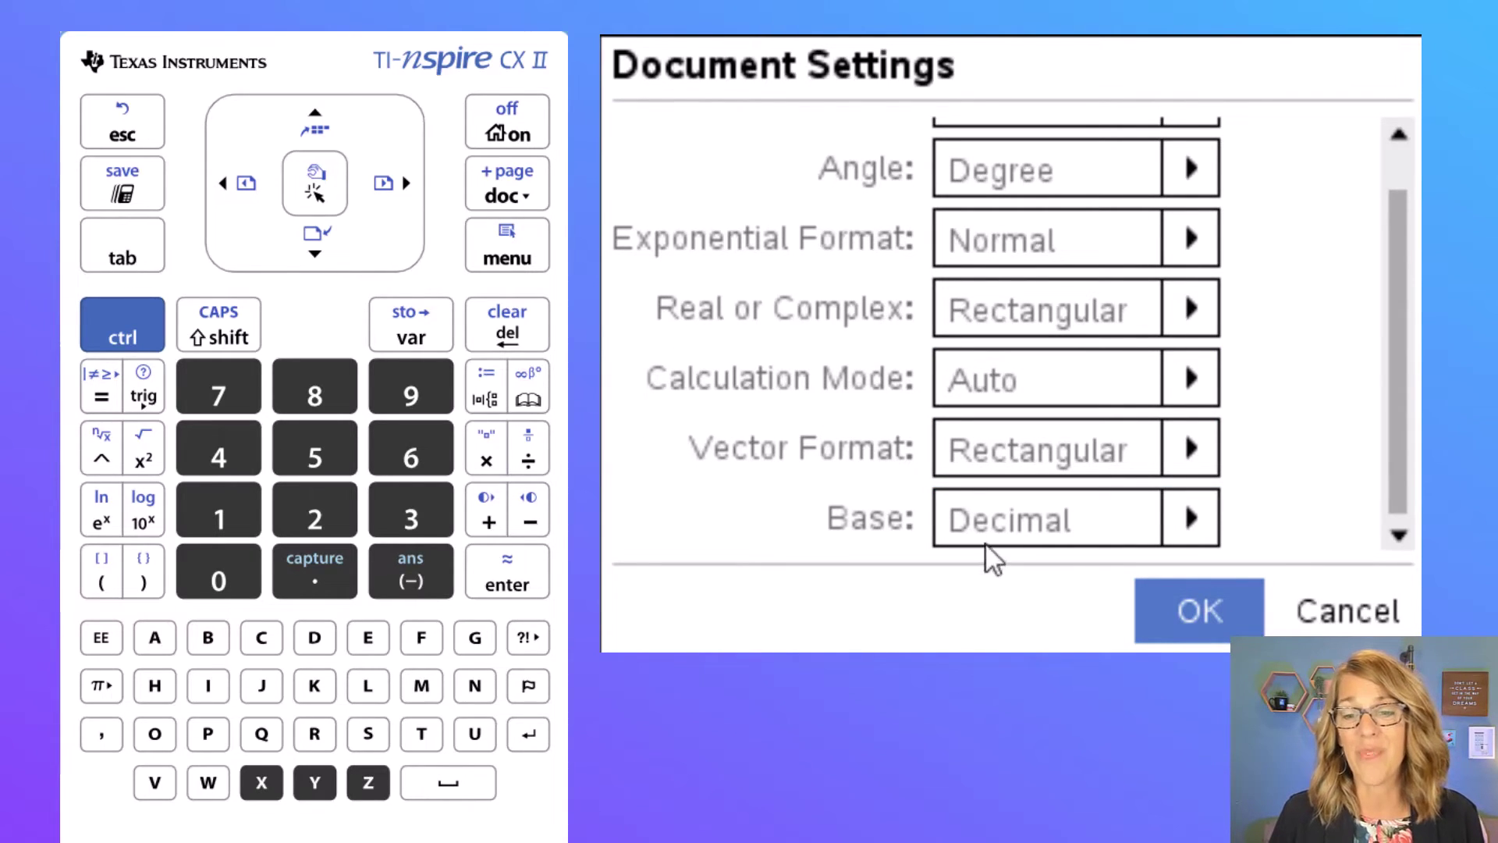
click(1197, 617)
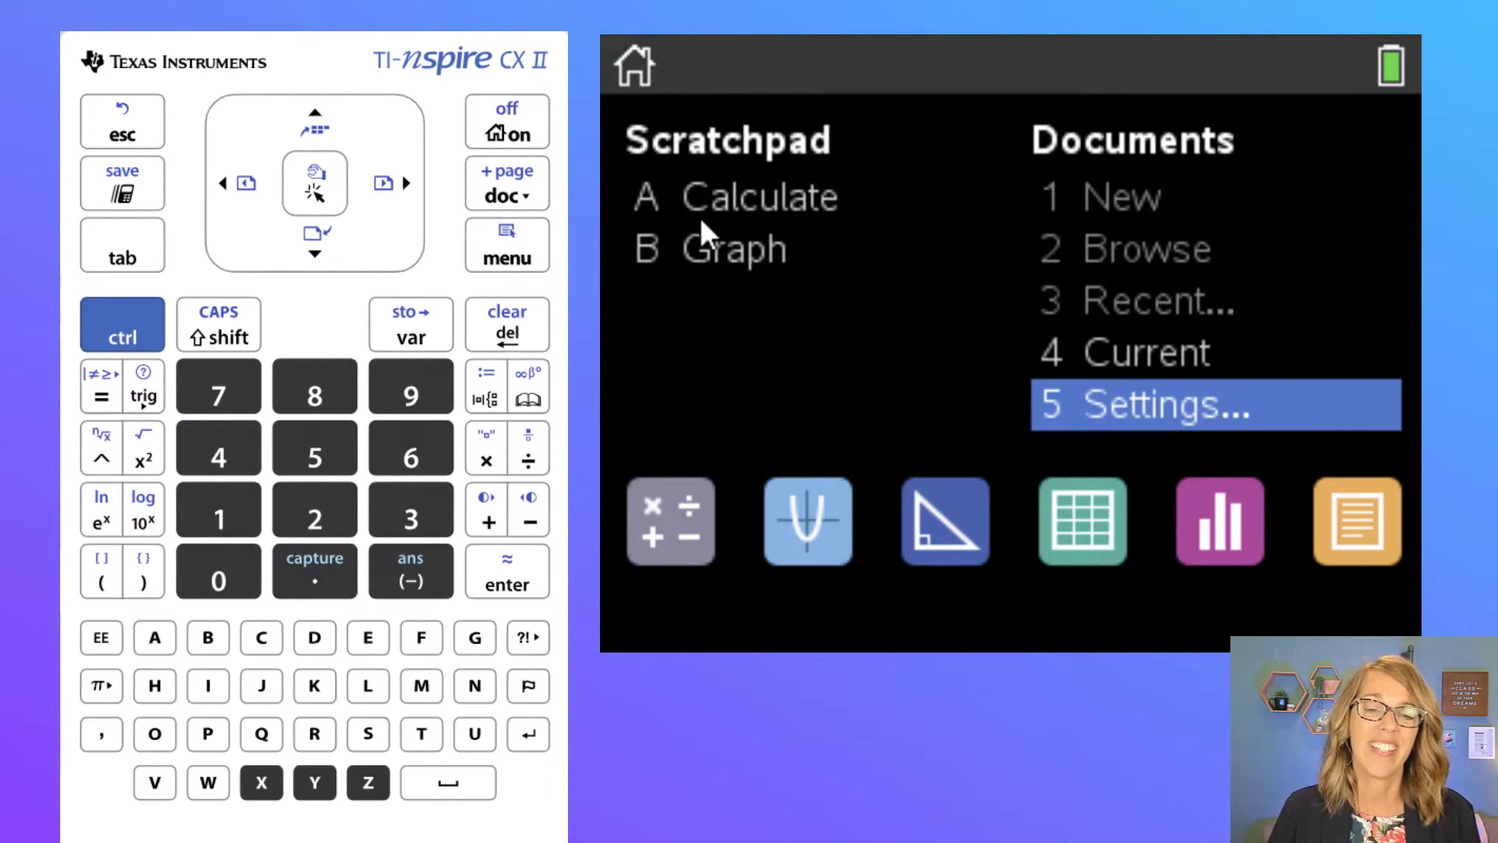
- Return to the Scratchpad calculator, reuse the earlier square root of -4 entry from the history and evaluate it again
click(134, 192)
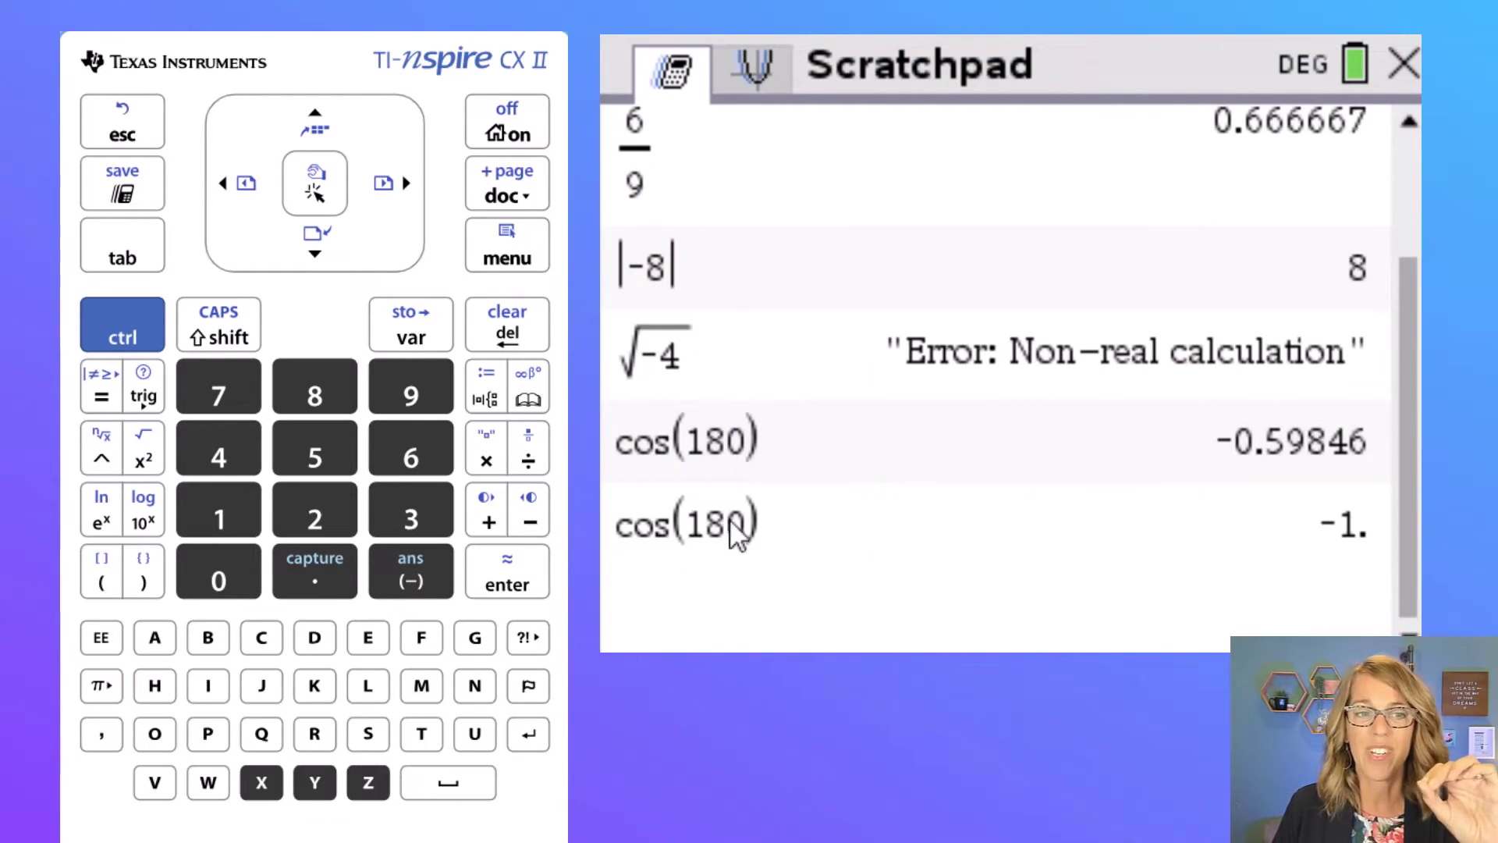
click(320, 117)
click(320, 117)
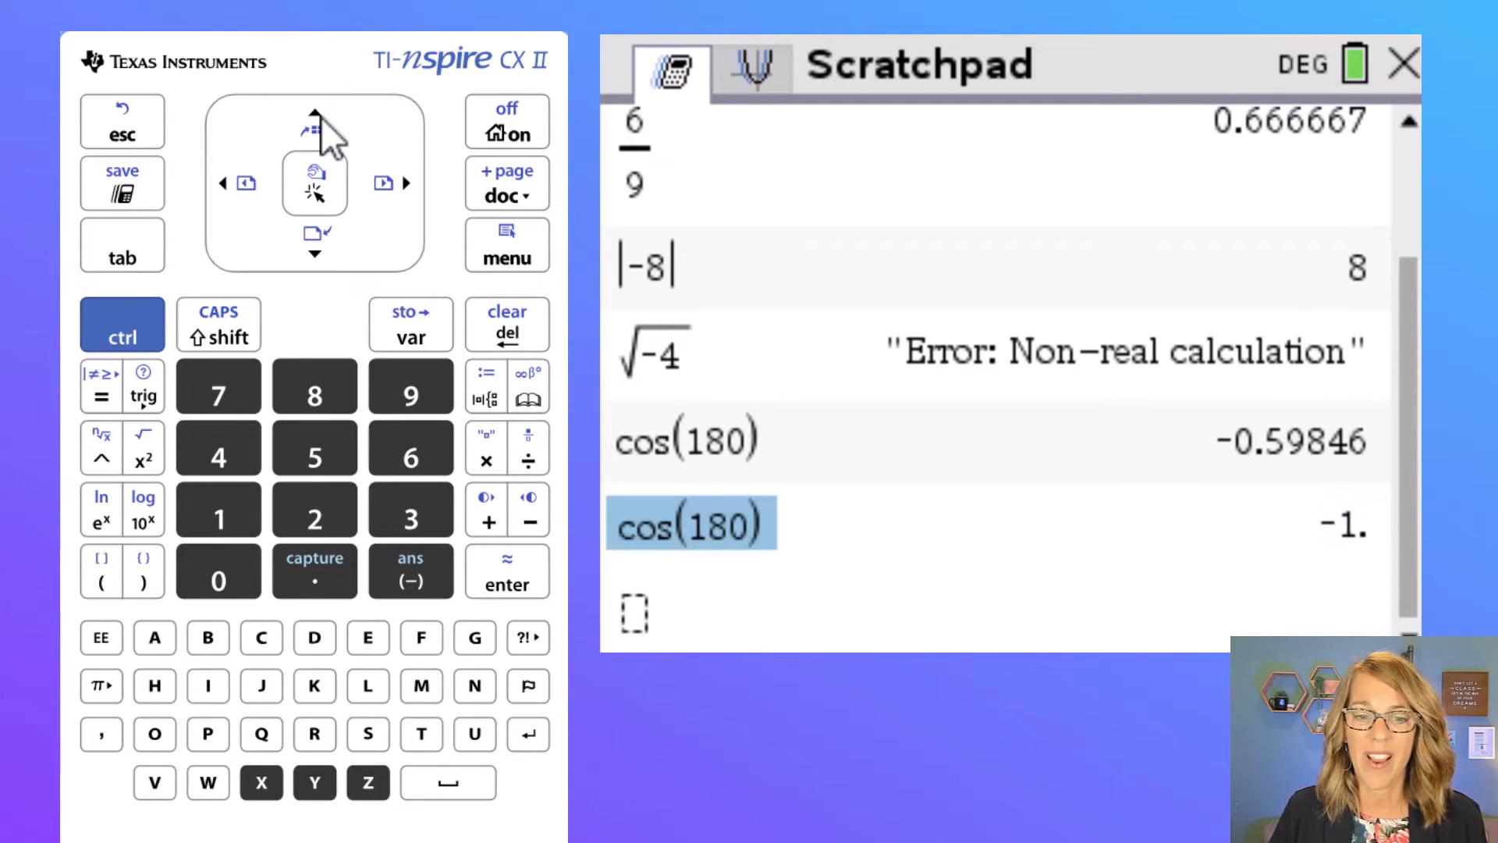
click(320, 117)
click(320, 117)
click(321, 117)
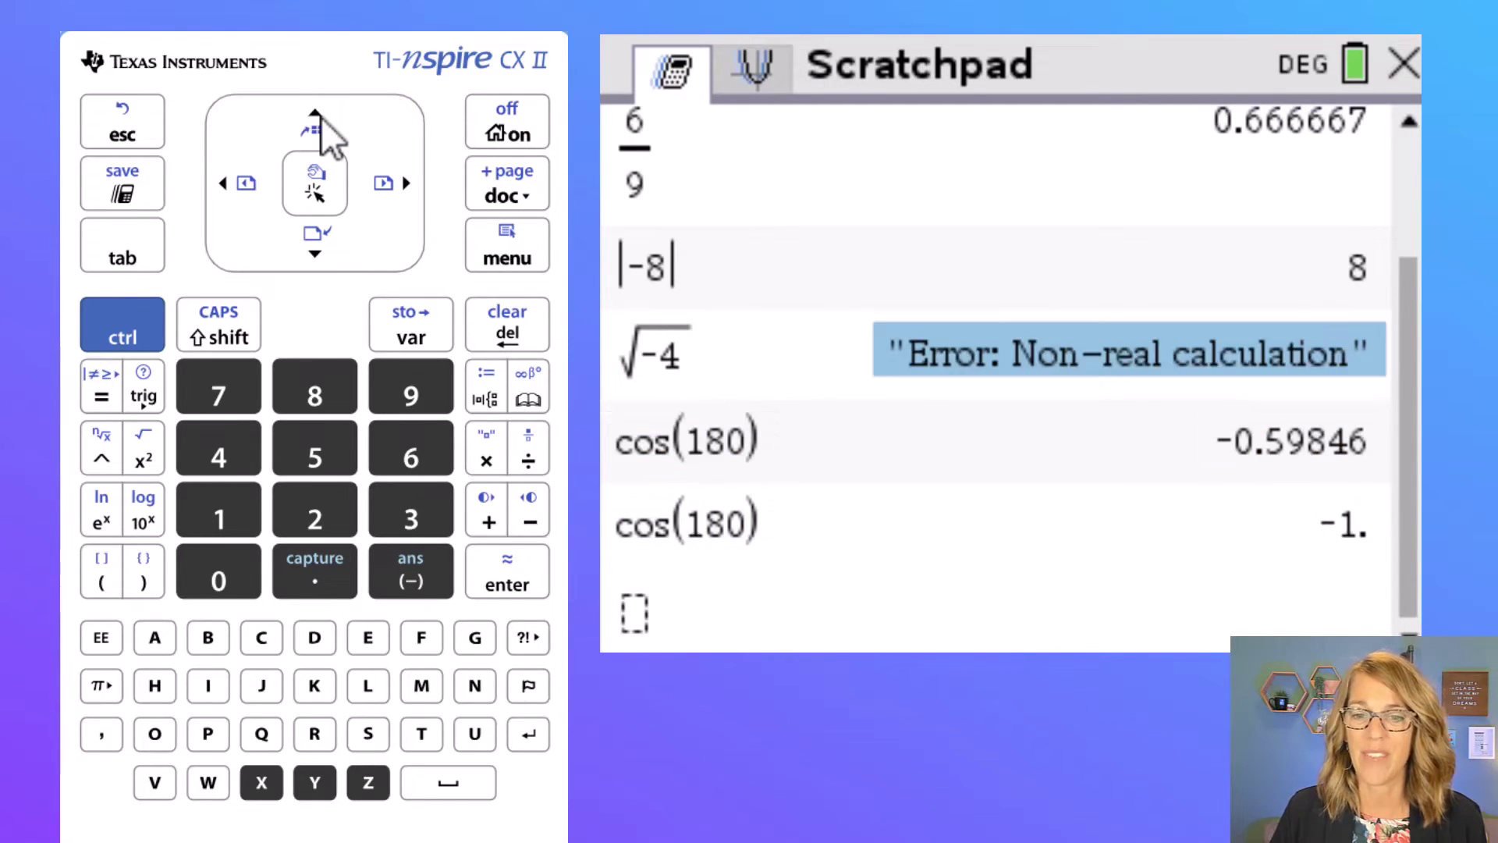
click(320, 117)
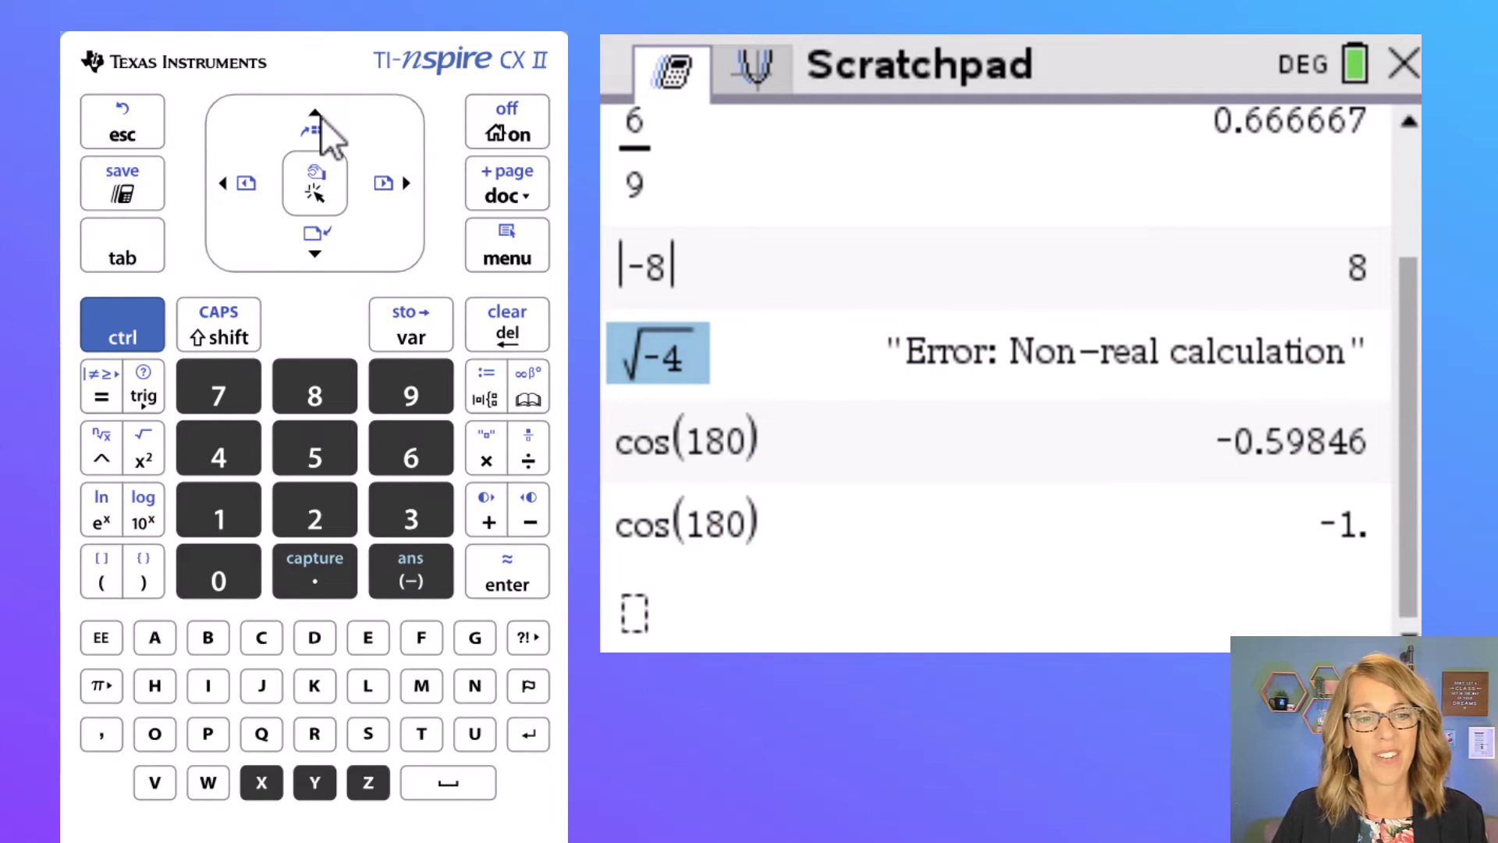
click(528, 576)
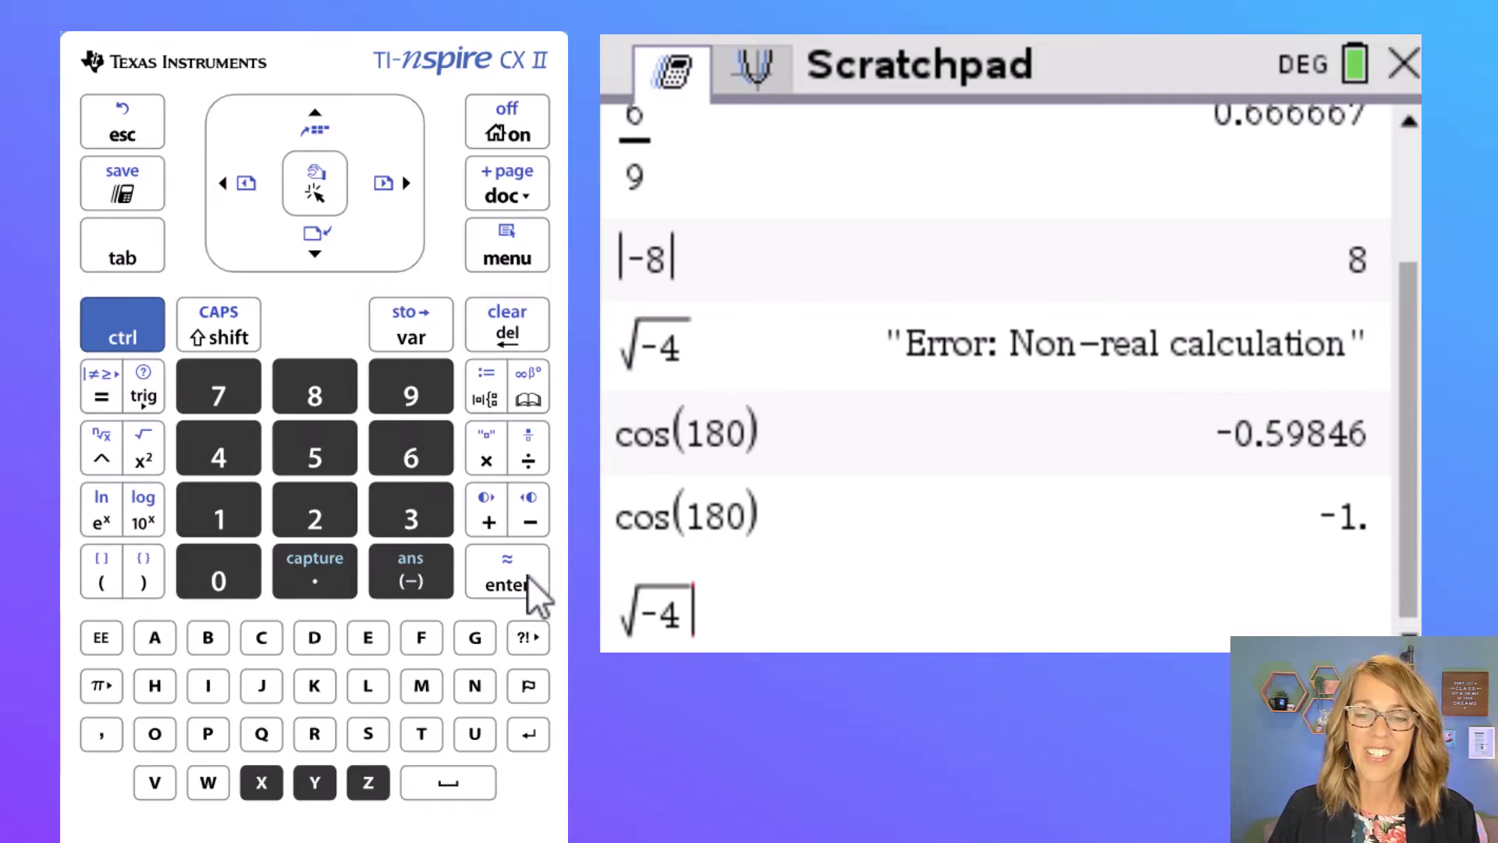
click(527, 579)
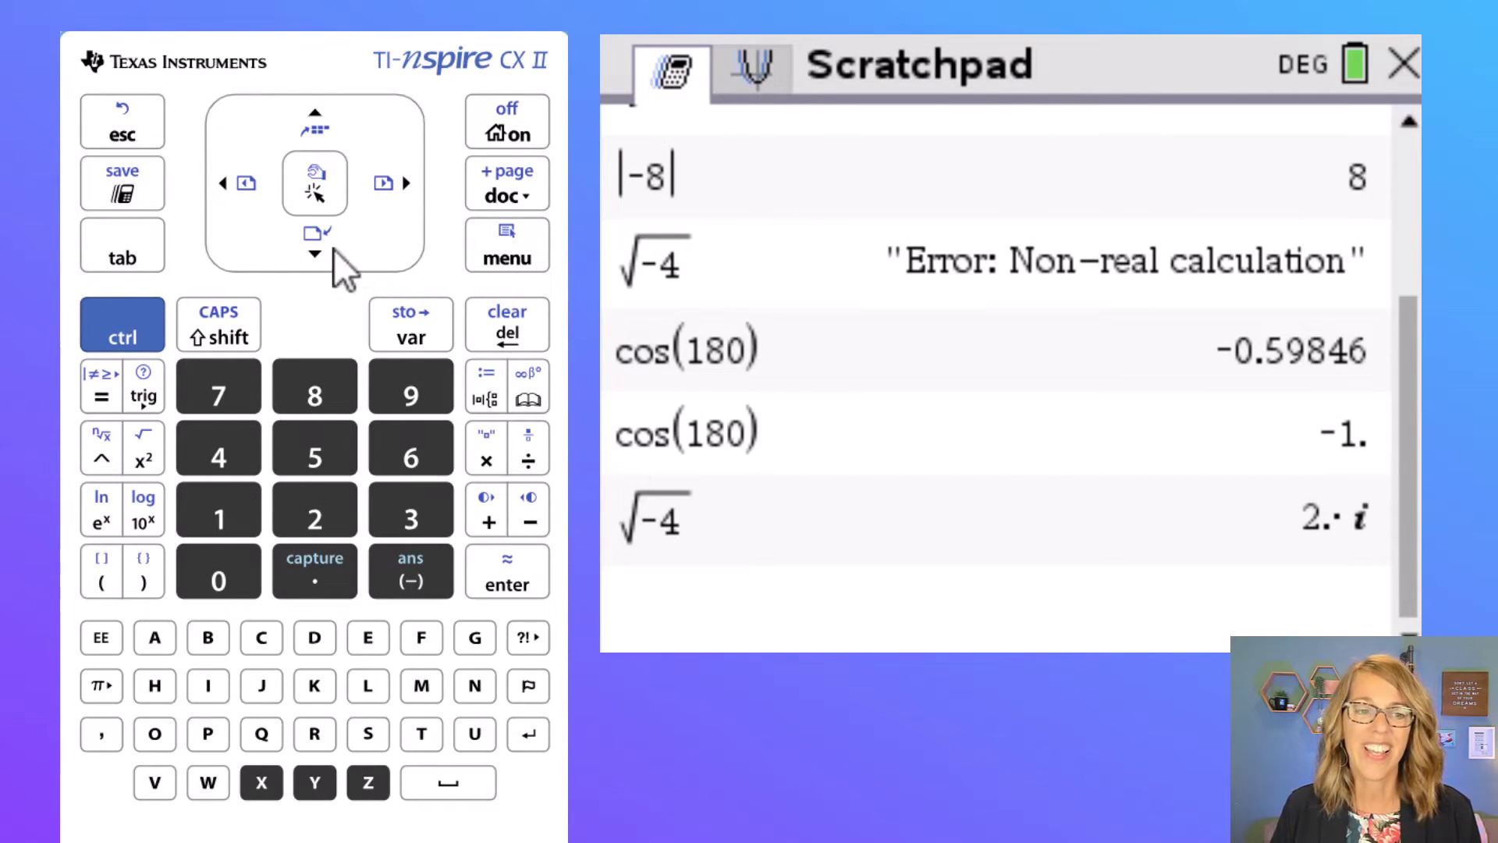
- Switch to the Scratchpad graph view and graph the function f1(x)=x²
click(129, 199)
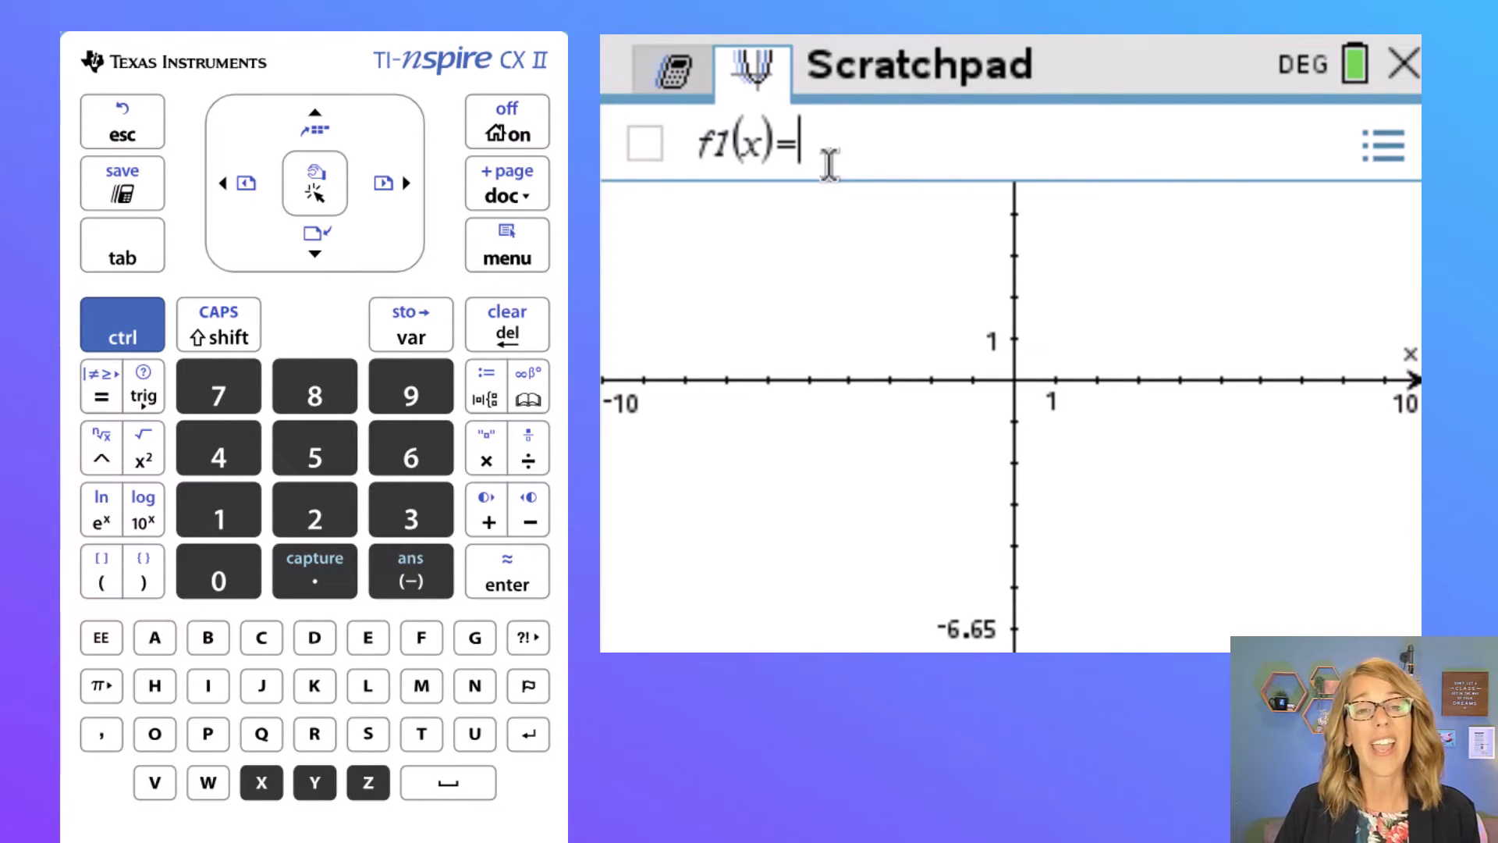
click(261, 782)
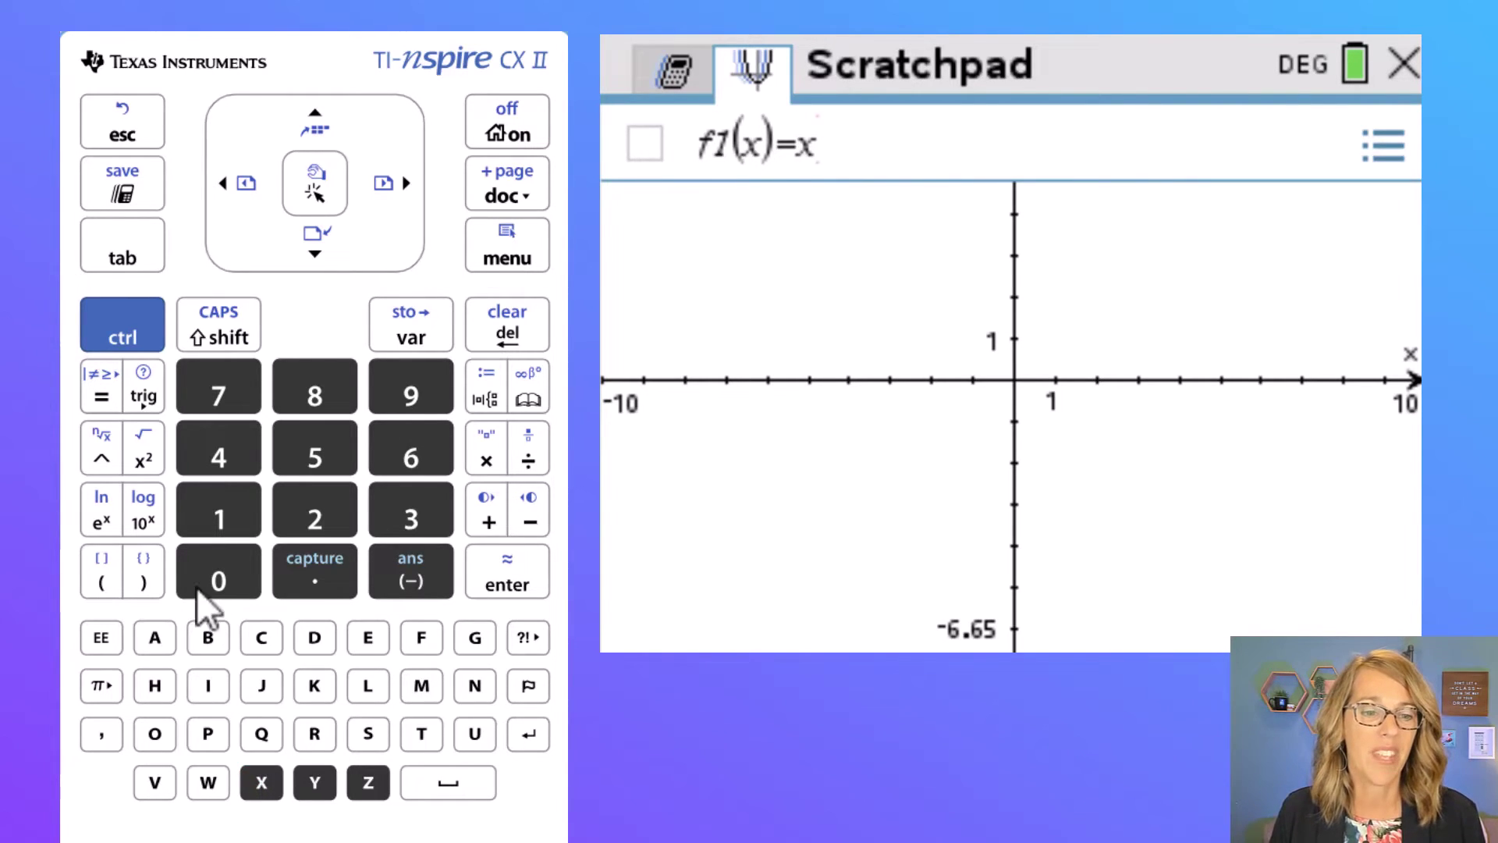
click(152, 461)
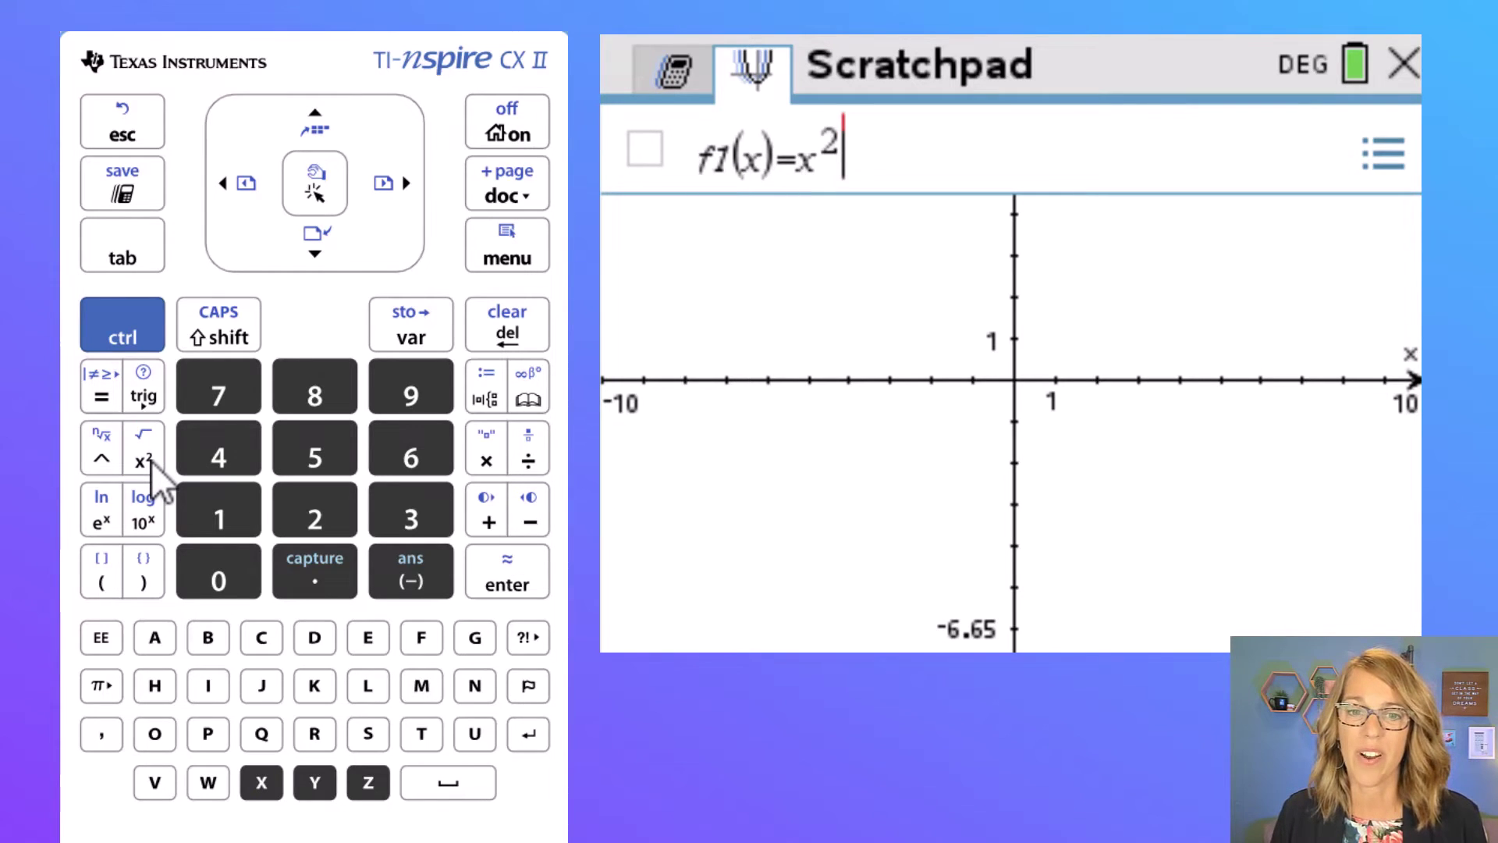
click(506, 585)
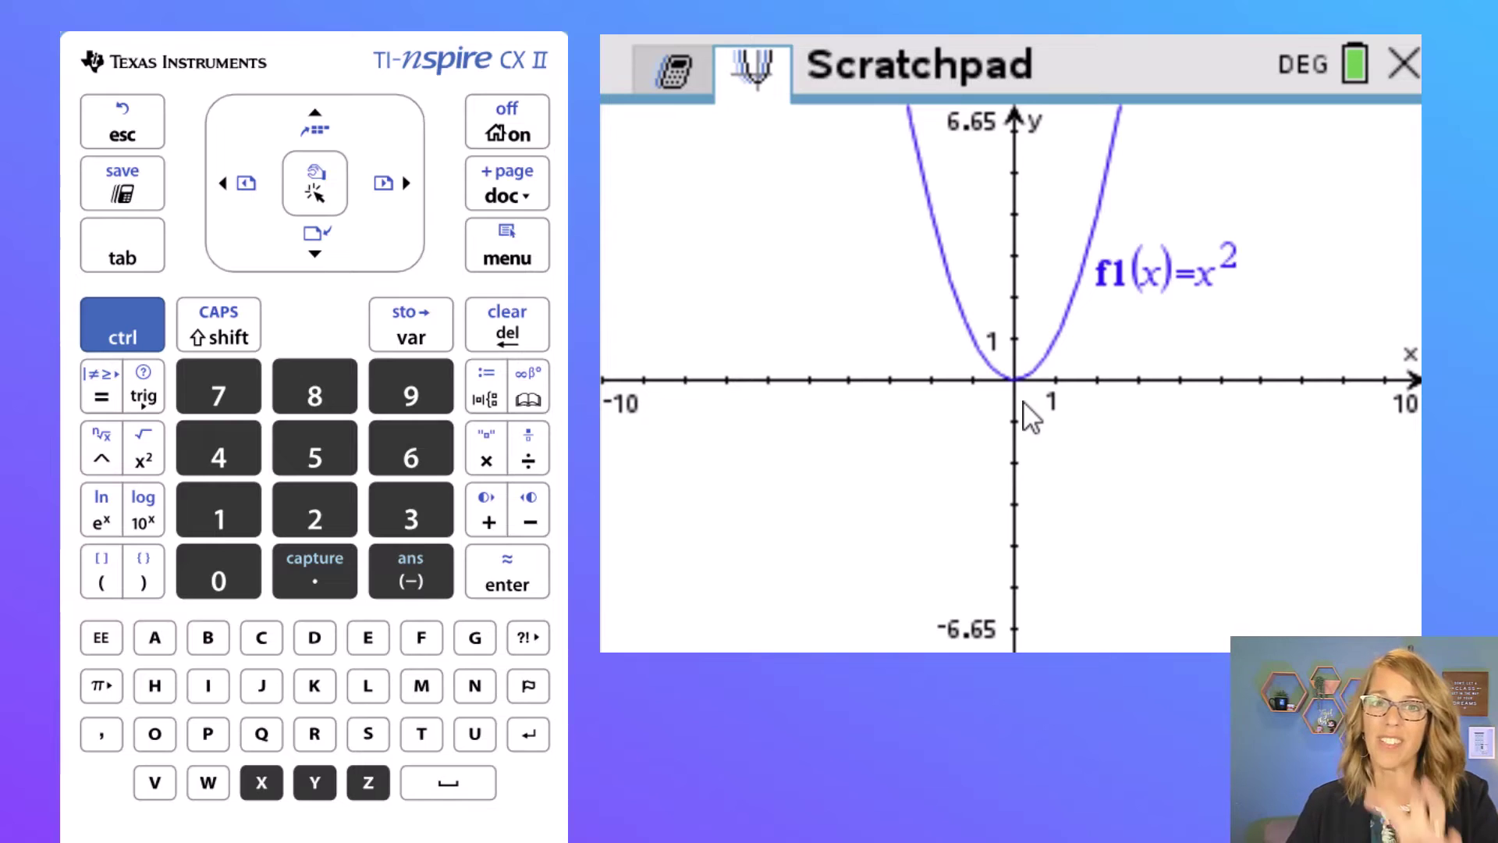
- Look through the graphing commands for Actions, View, Trace, Analyze Graph and Window / Zoom, and close the list
click(516, 264)
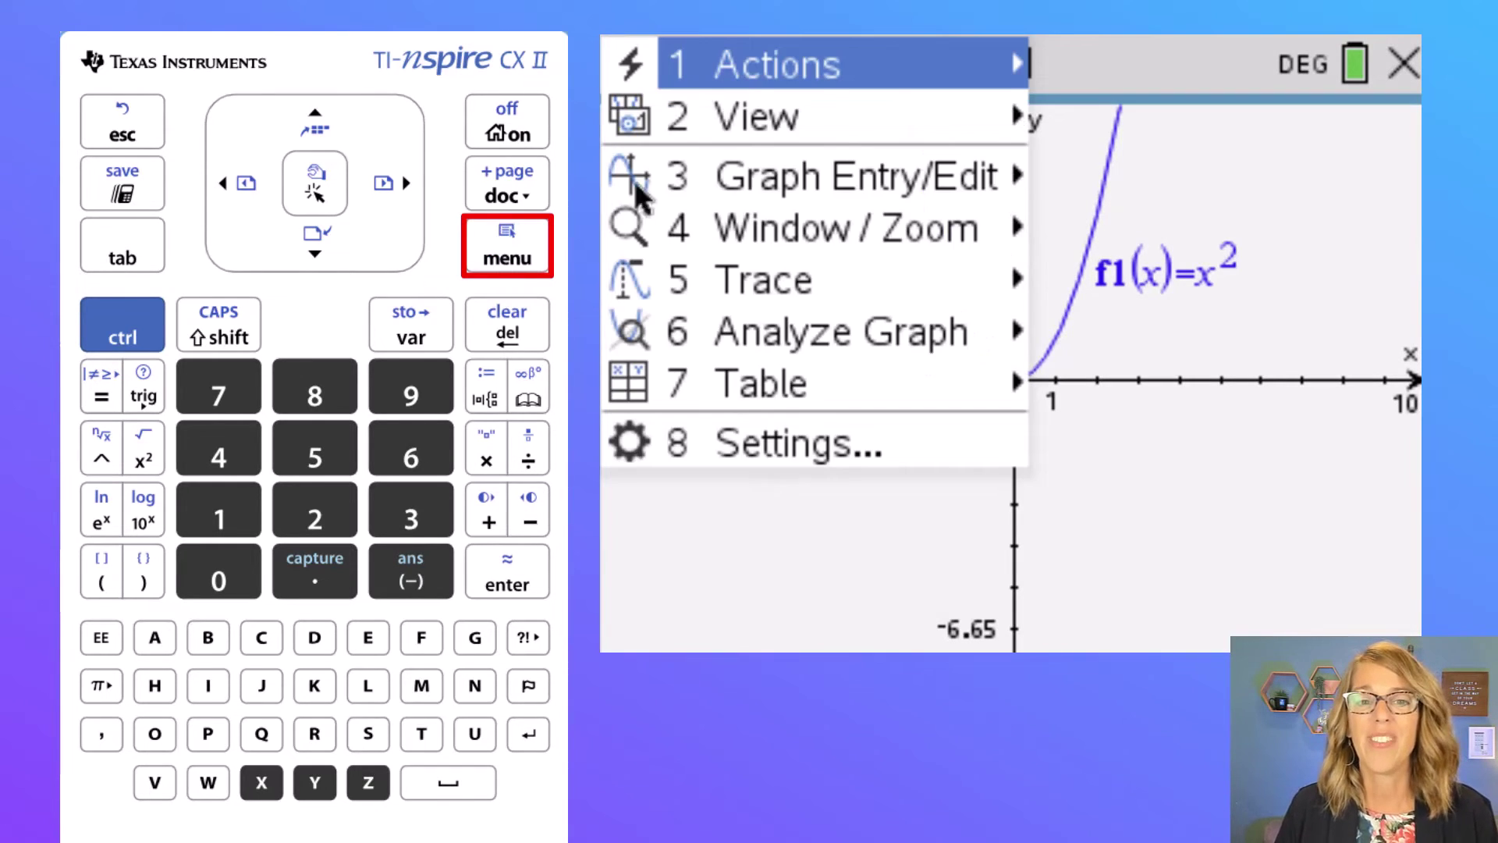
mouse_move(751, 72)
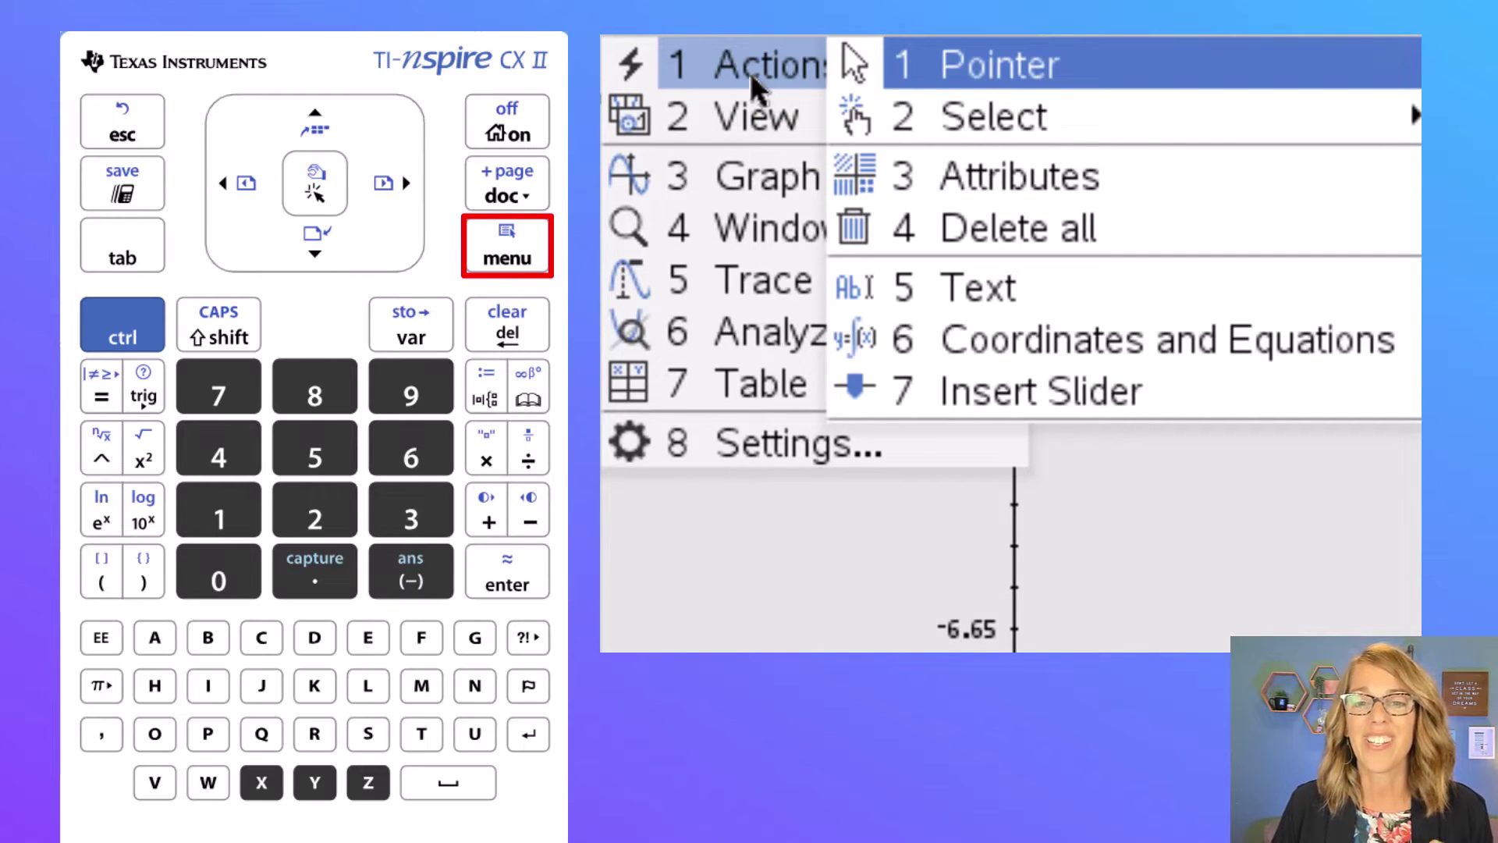
mouse_move(760, 121)
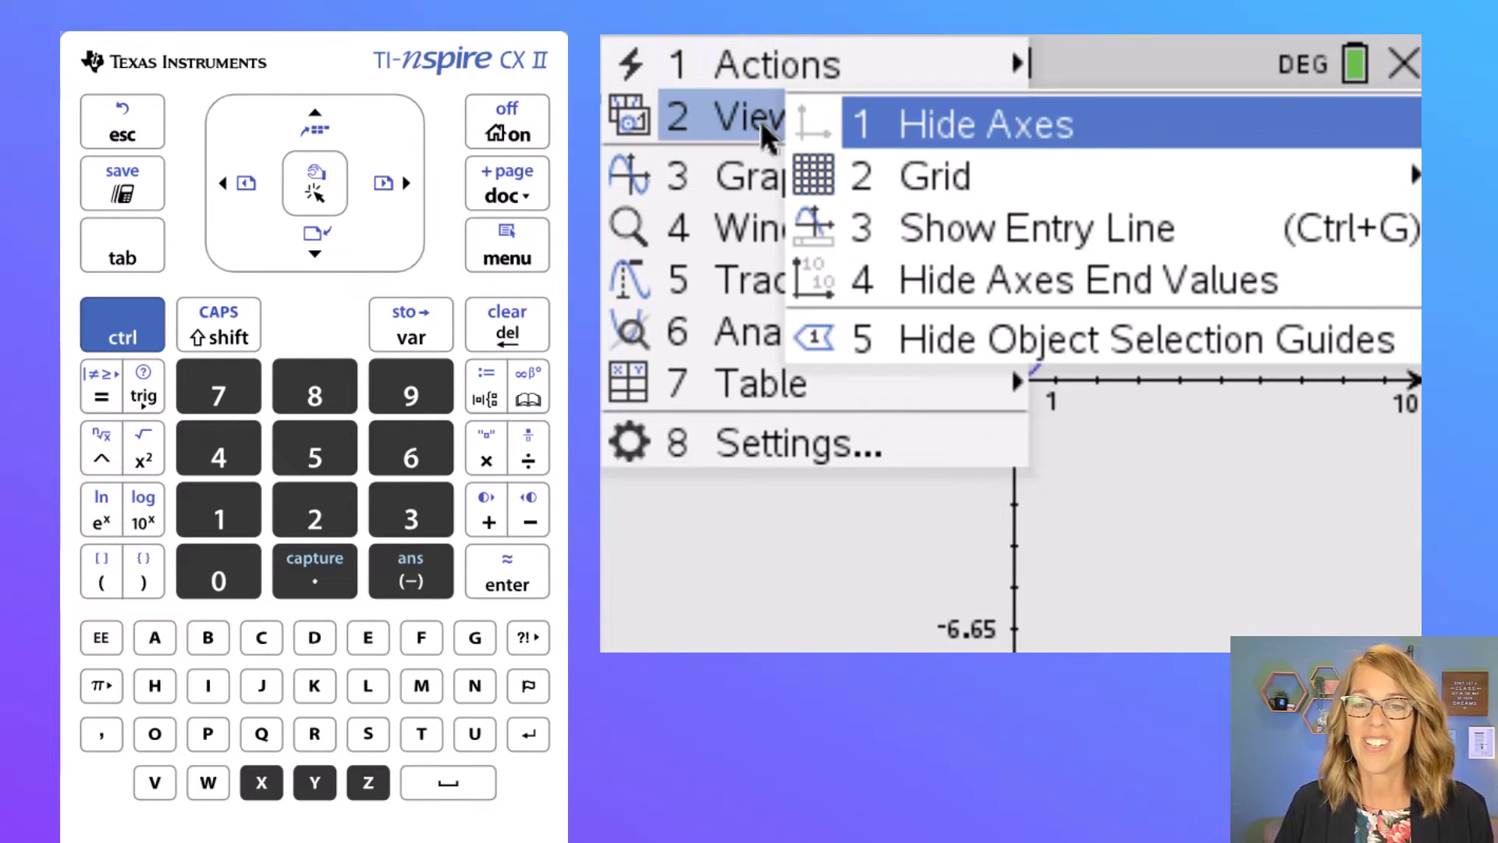
mouse_move(765, 225)
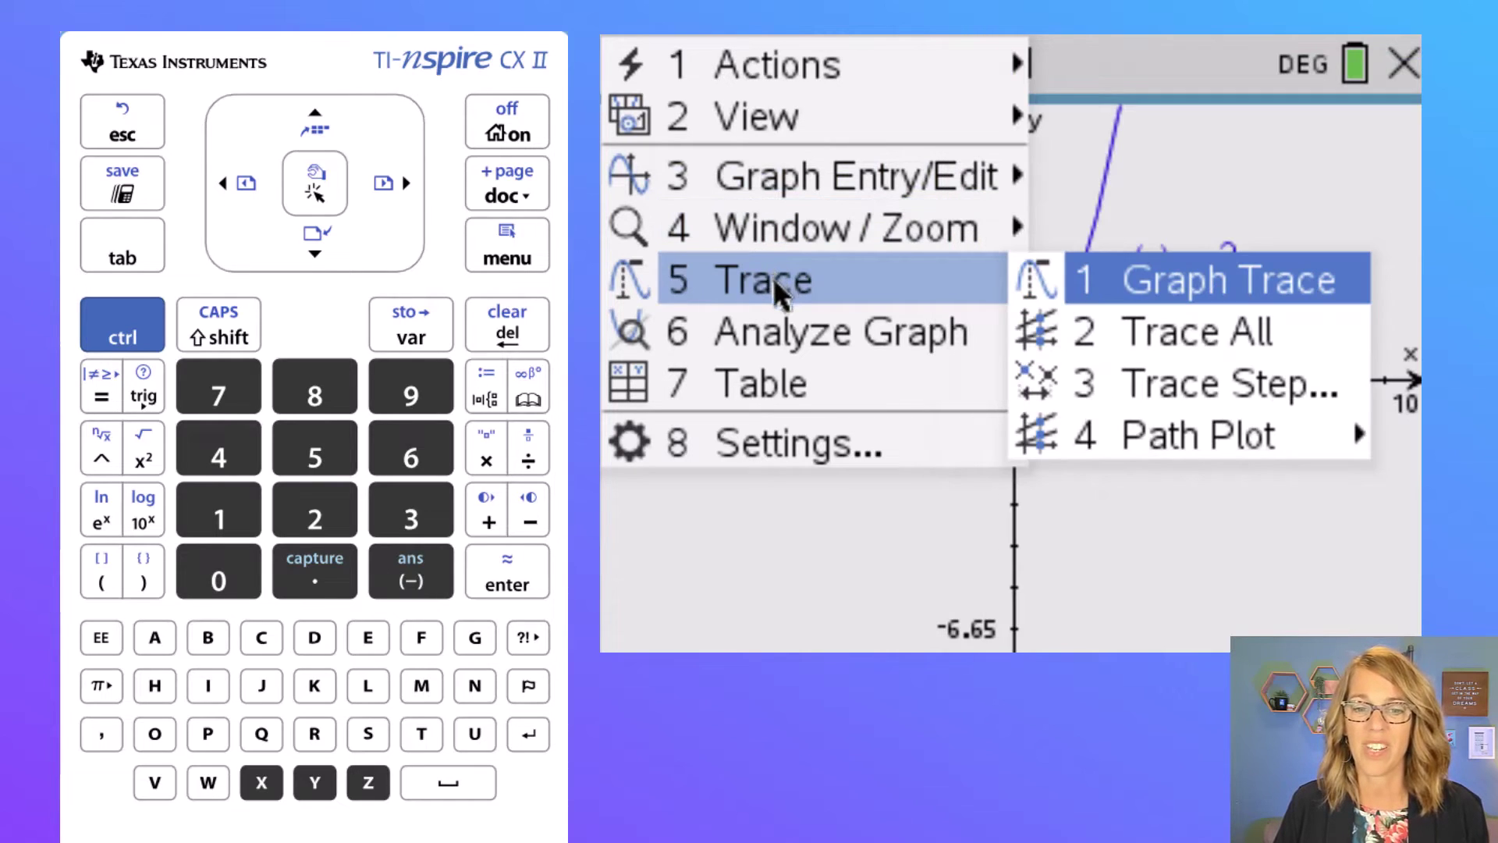
mouse_move(792, 339)
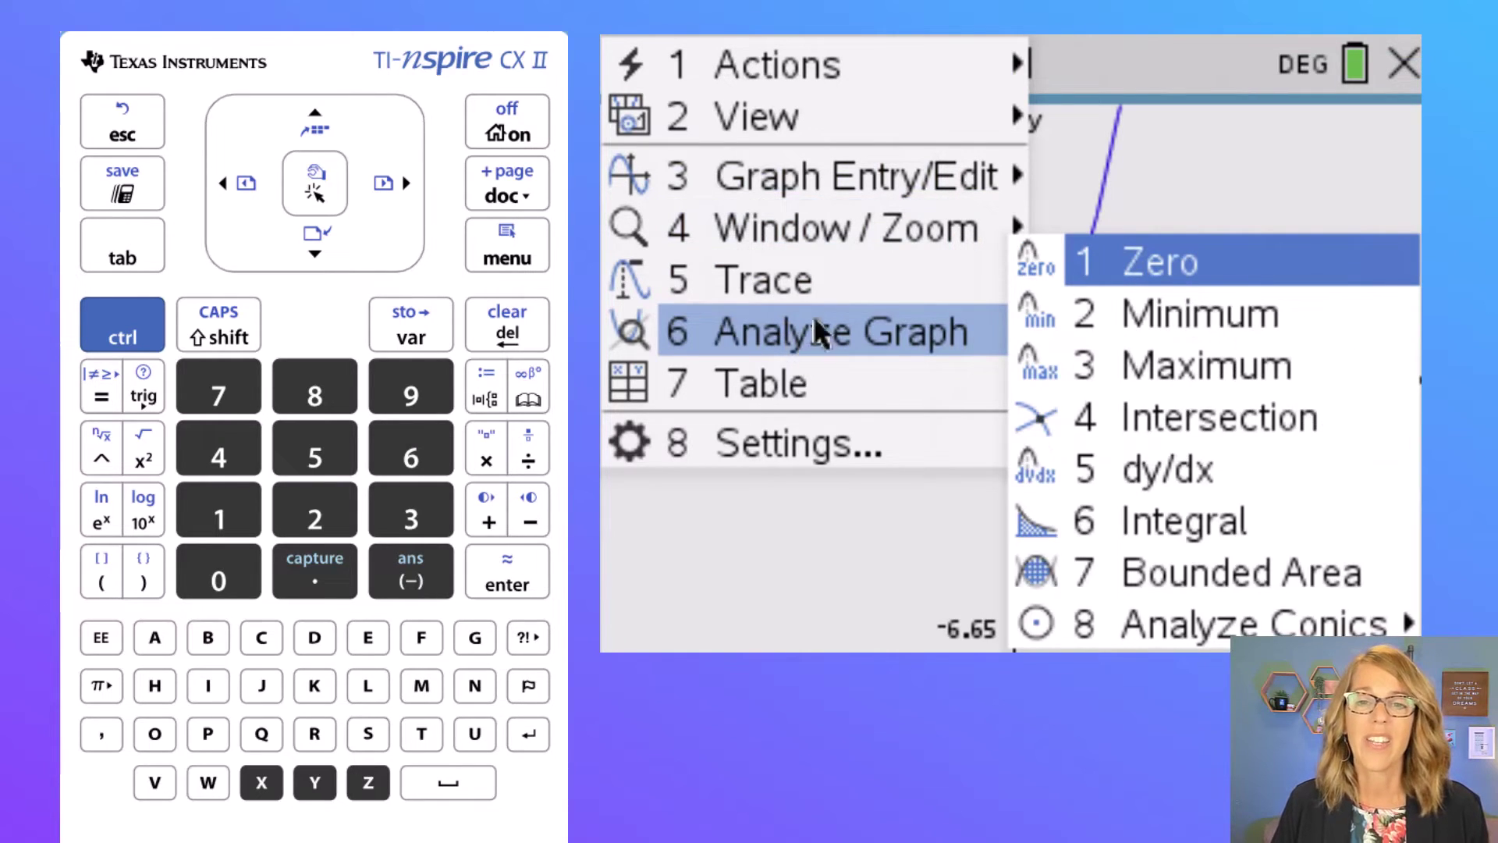
mouse_move(820, 265)
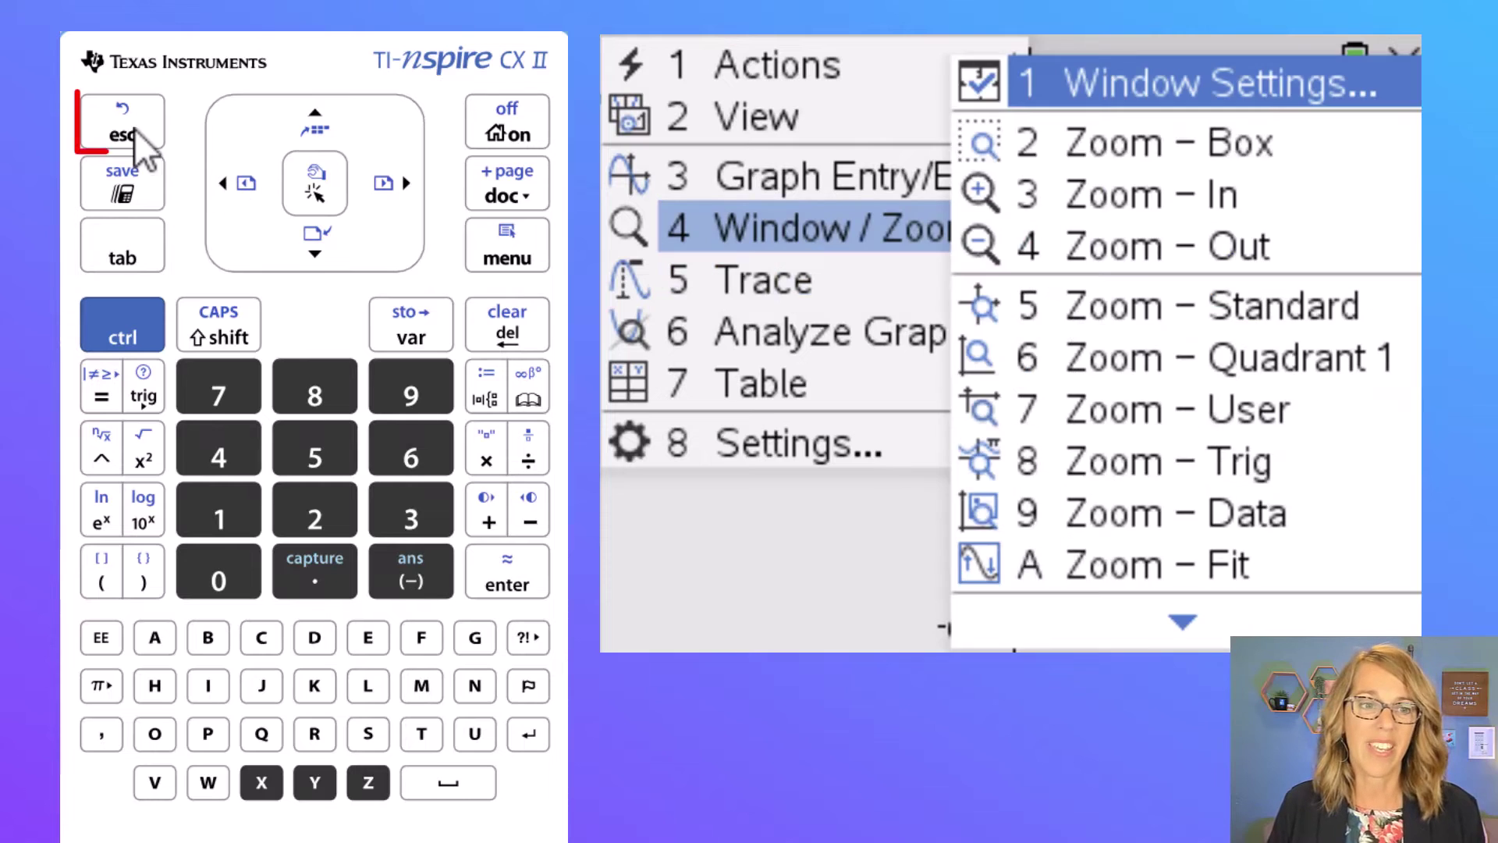
click(134, 128)
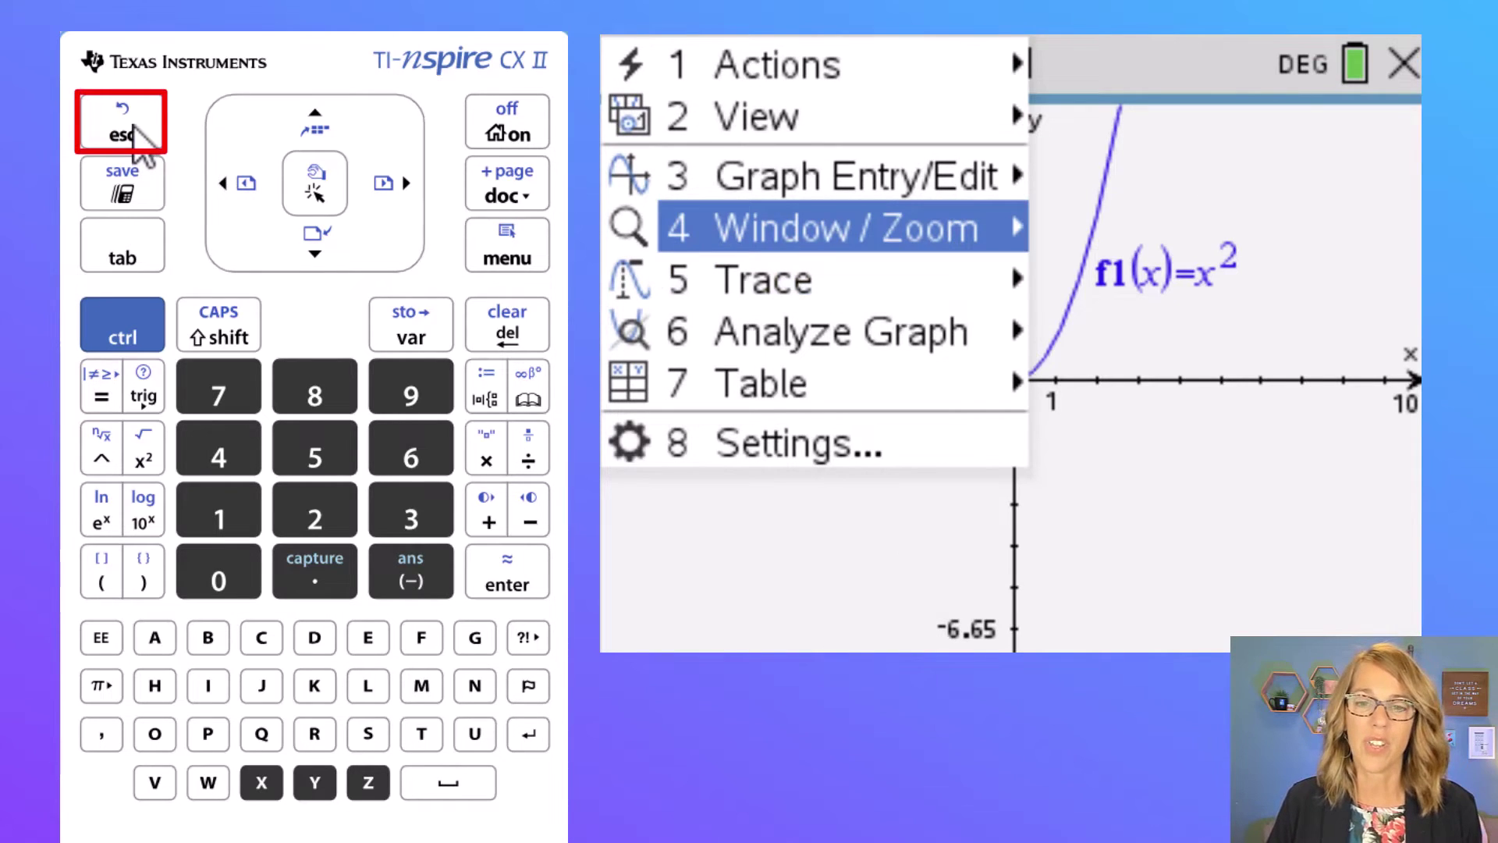
click(134, 131)
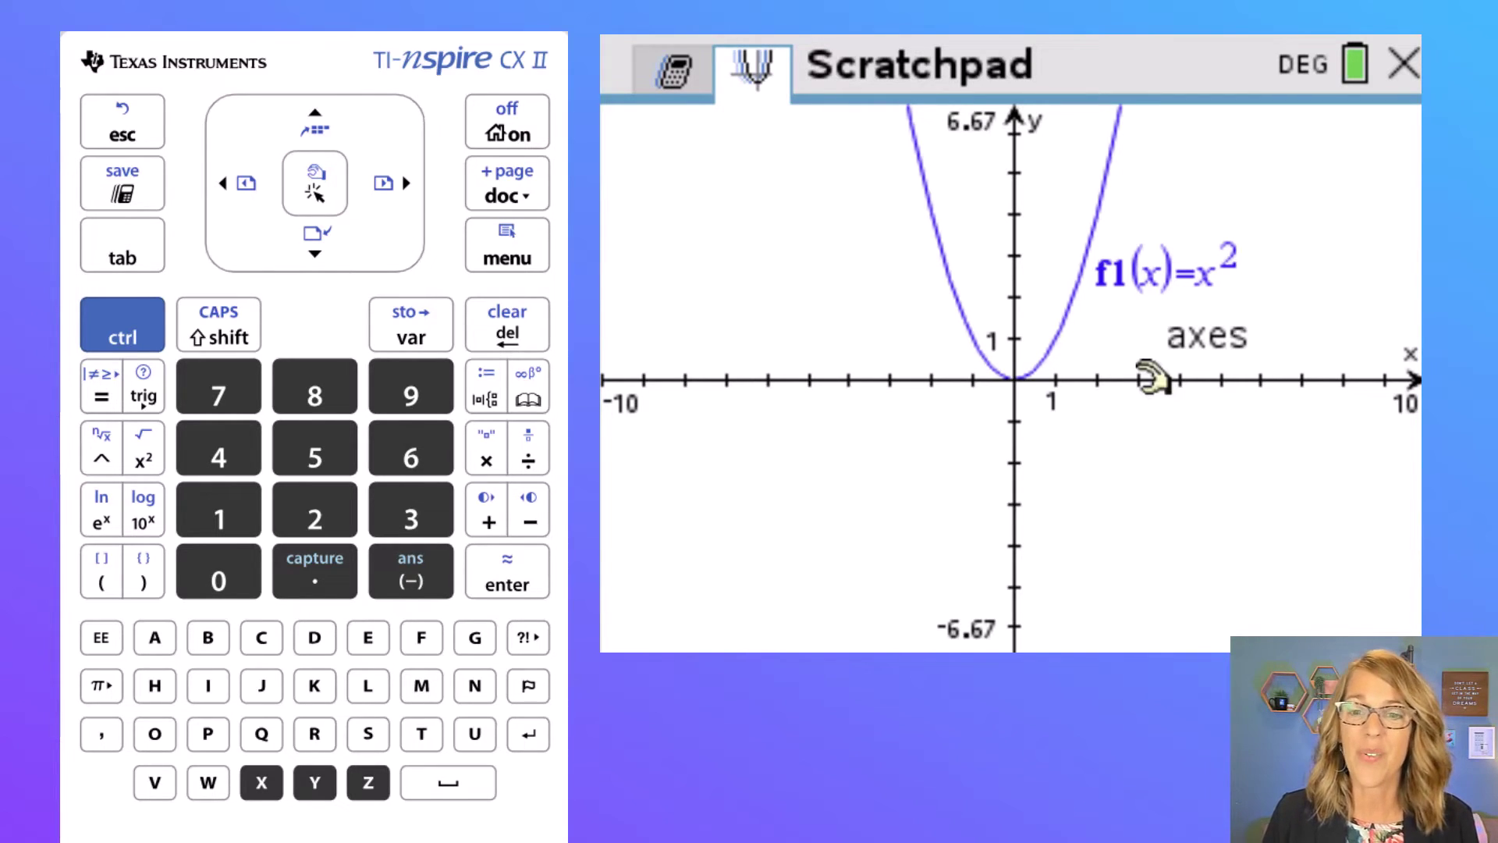
- Rescale the graph by its axes to a window of about -6.63 to 6.63 in x and -4.42 to 4.42 in y
drag(1151, 380, 1281, 382)
drag(1343, 381, 1157, 382)
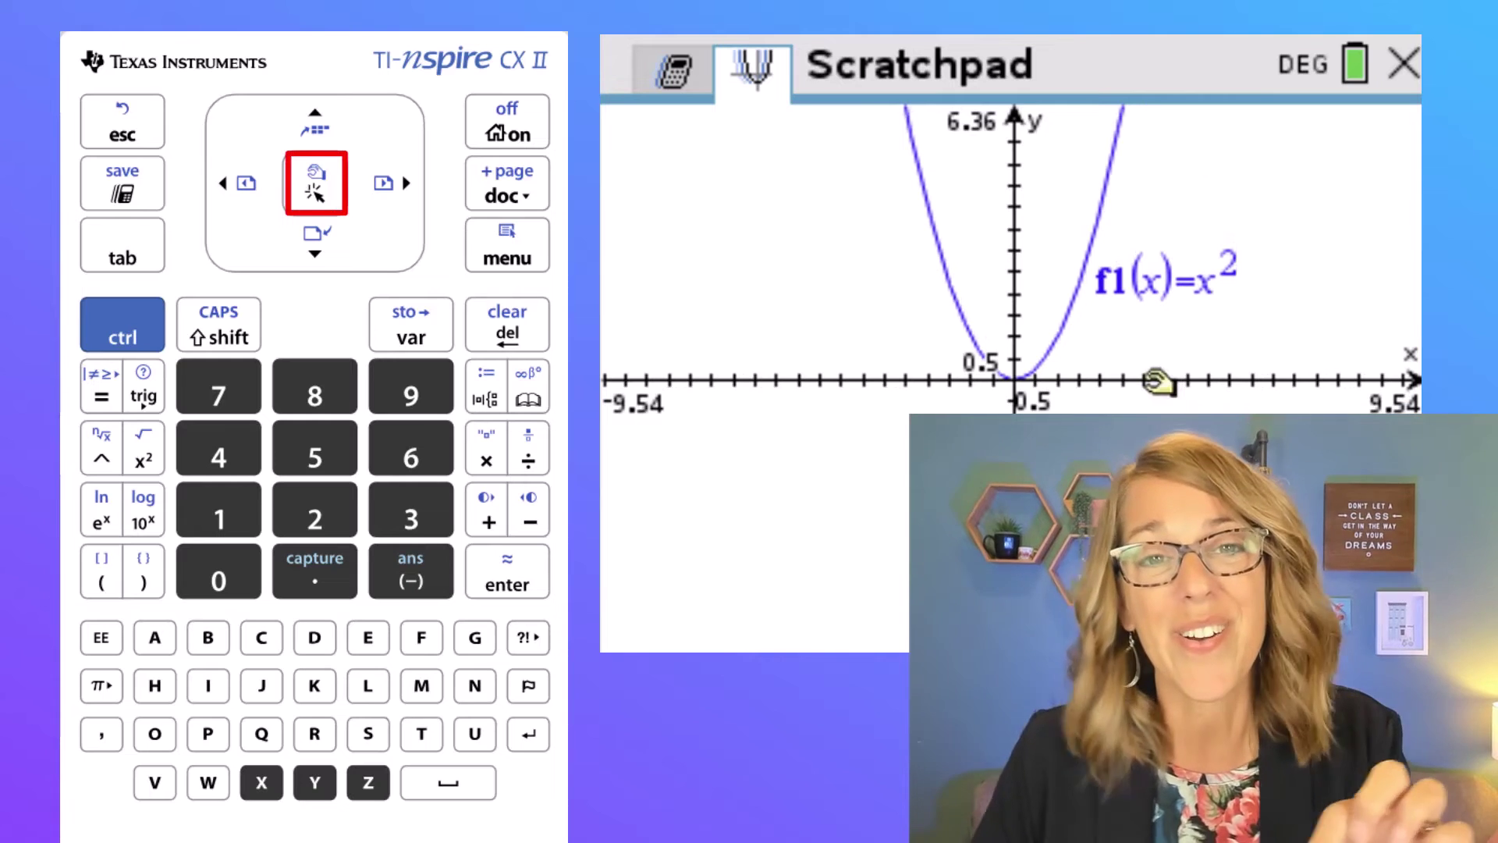
drag(1157, 382, 1214, 383)
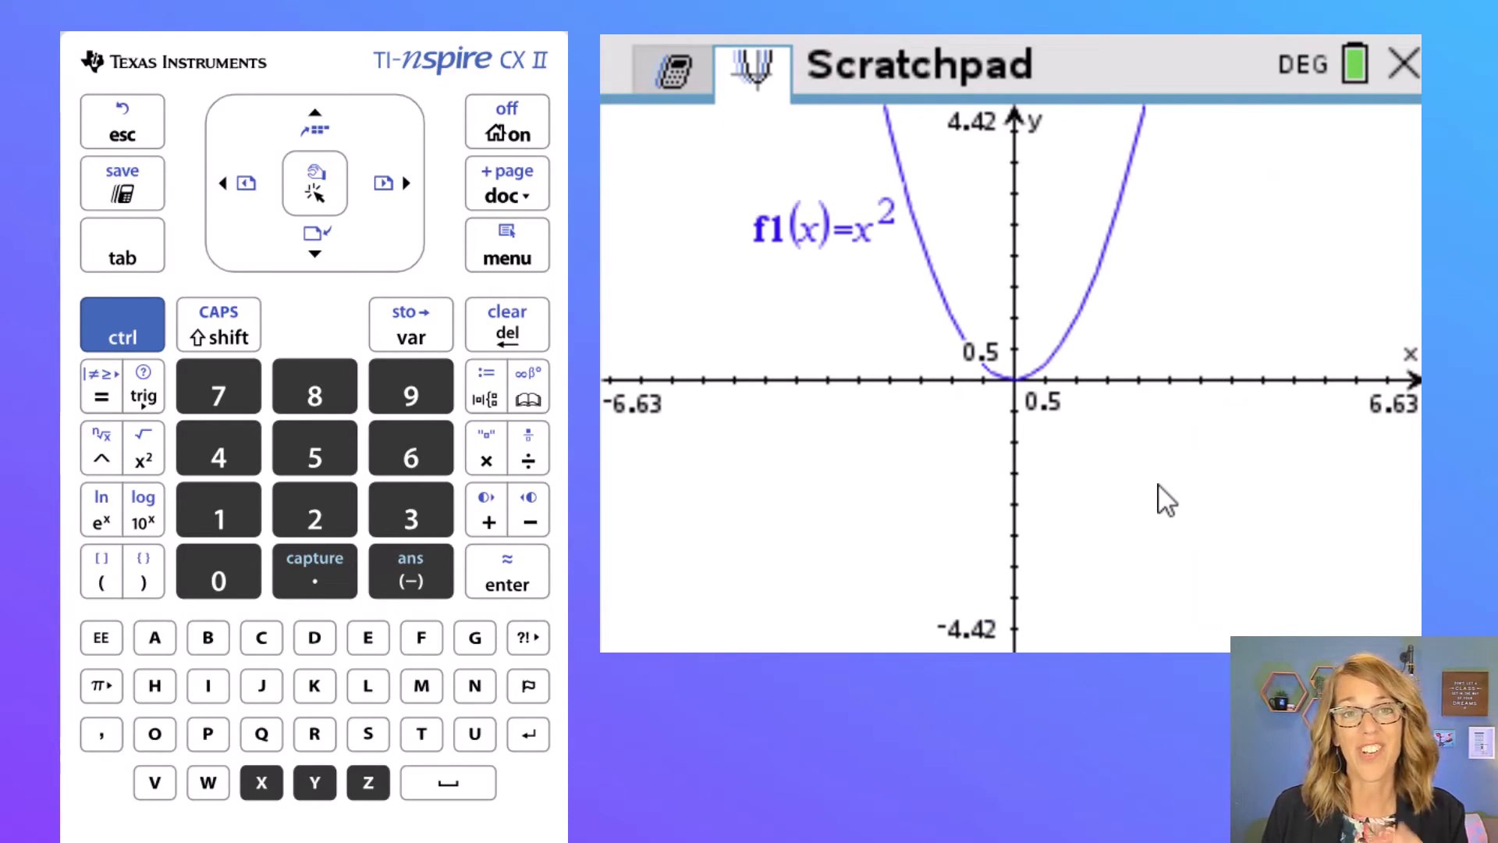
- View the context options for an empty area of the graph and dismiss them
click(123, 324)
click(504, 251)
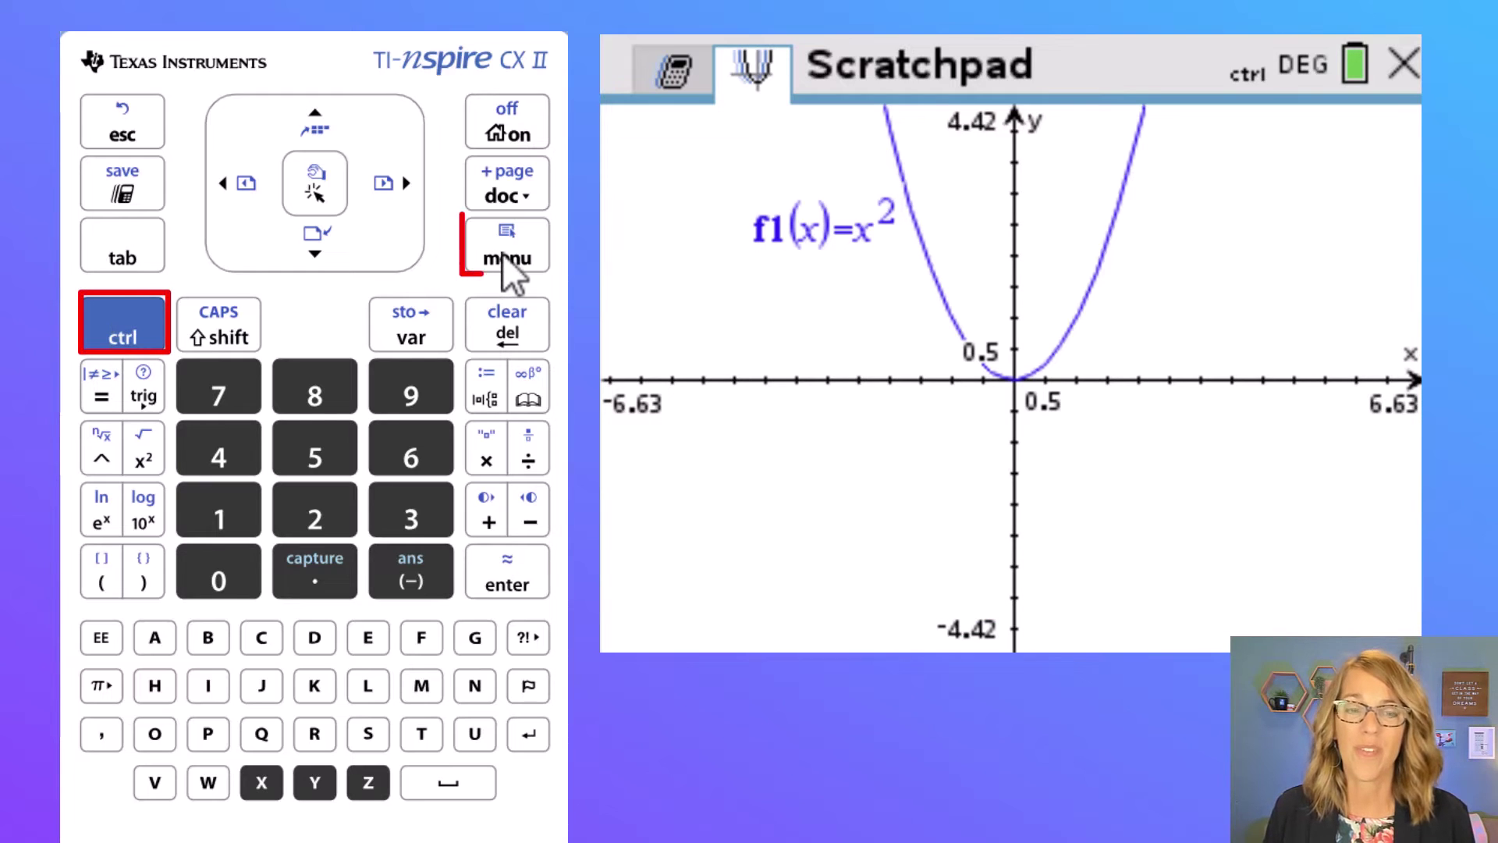
click(507, 254)
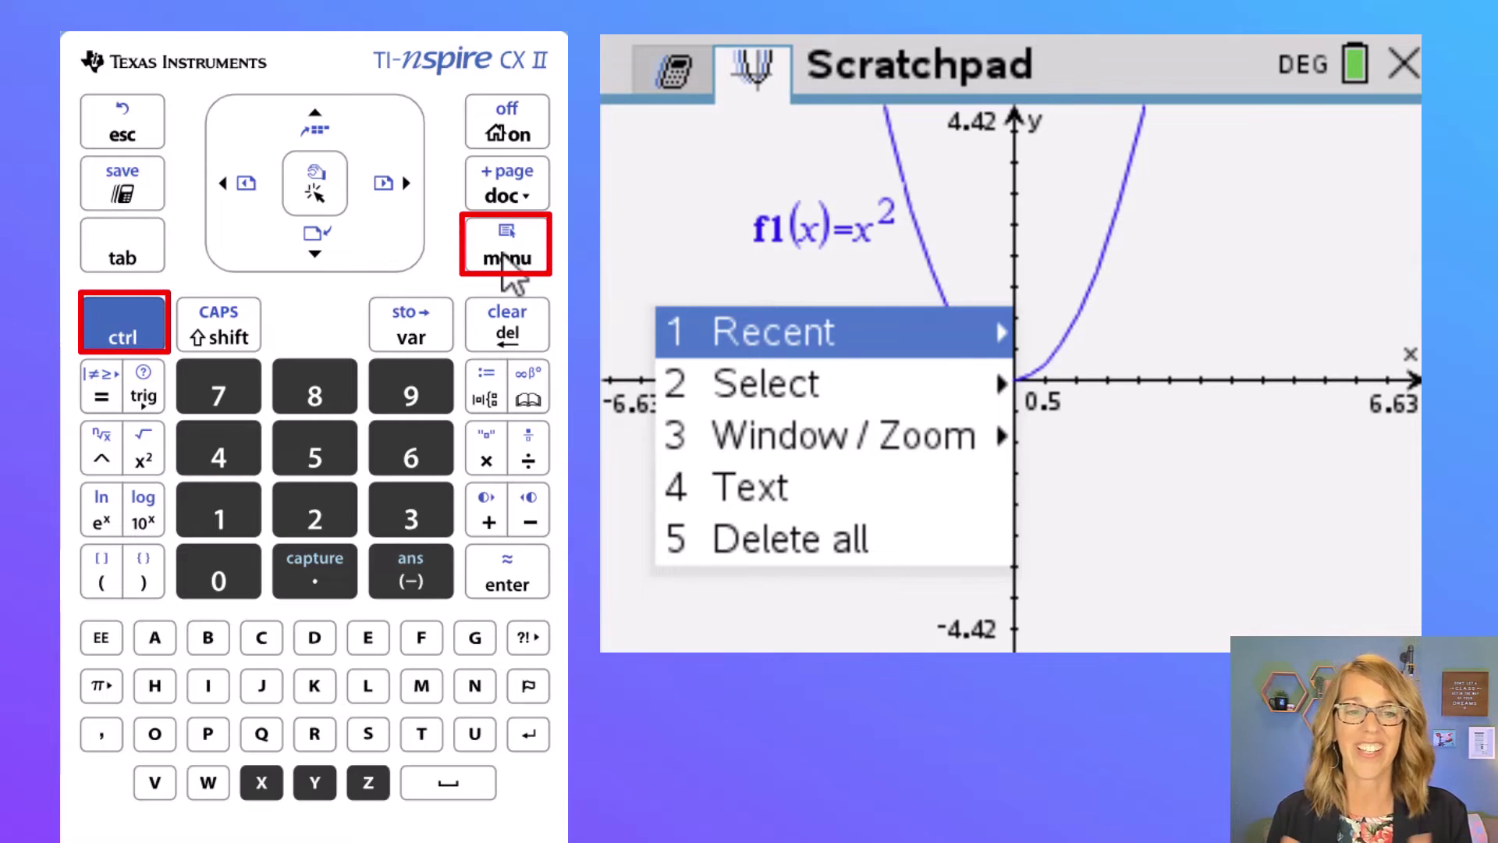
click(624, 228)
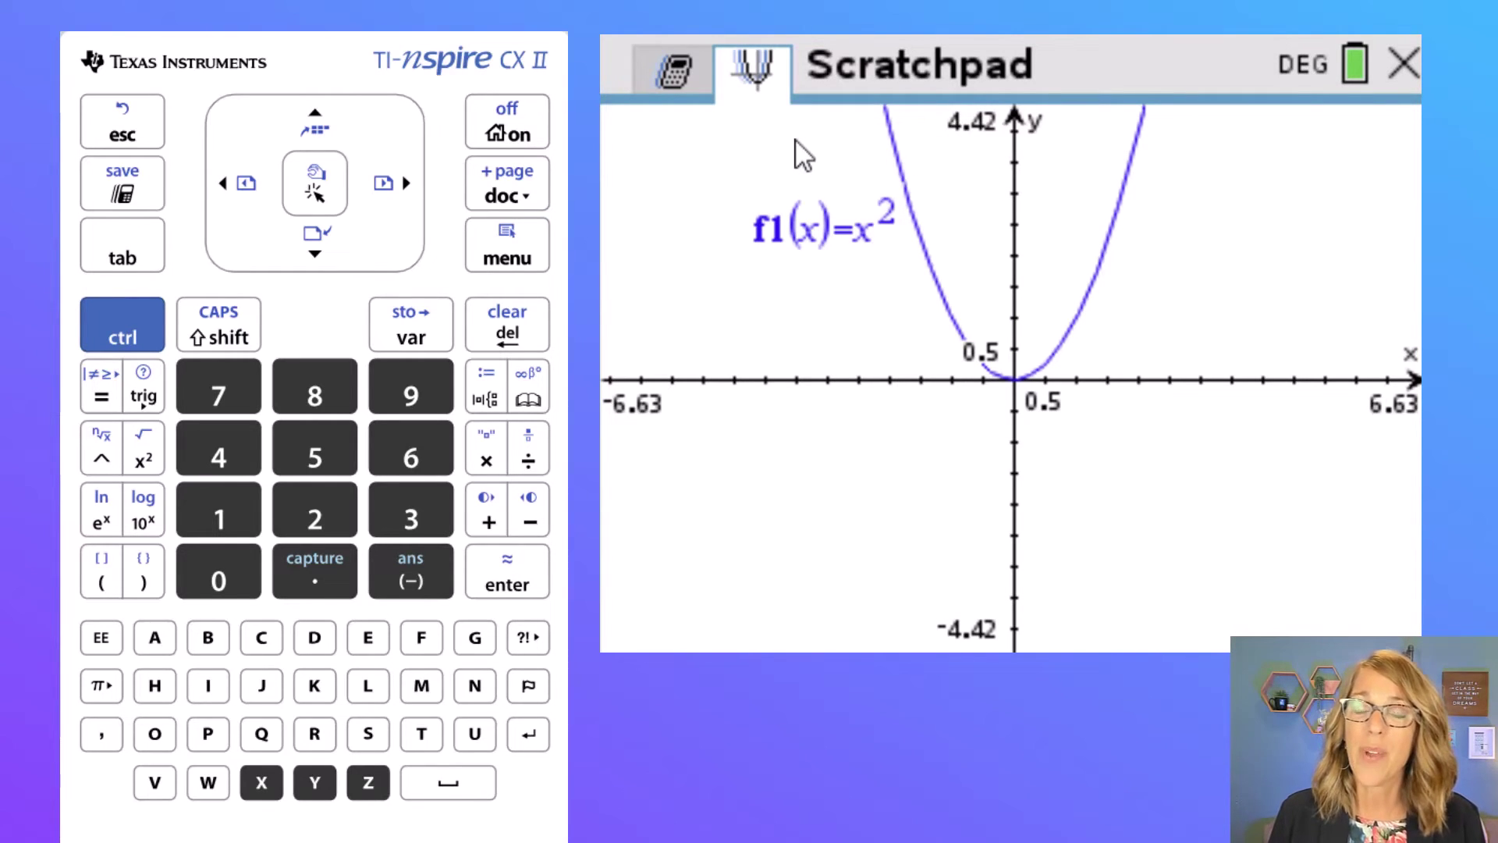
- Show the function entry line, recall f1(x), hide and reshow its graph, and return to the empty f2(x) entry
click(125, 262)
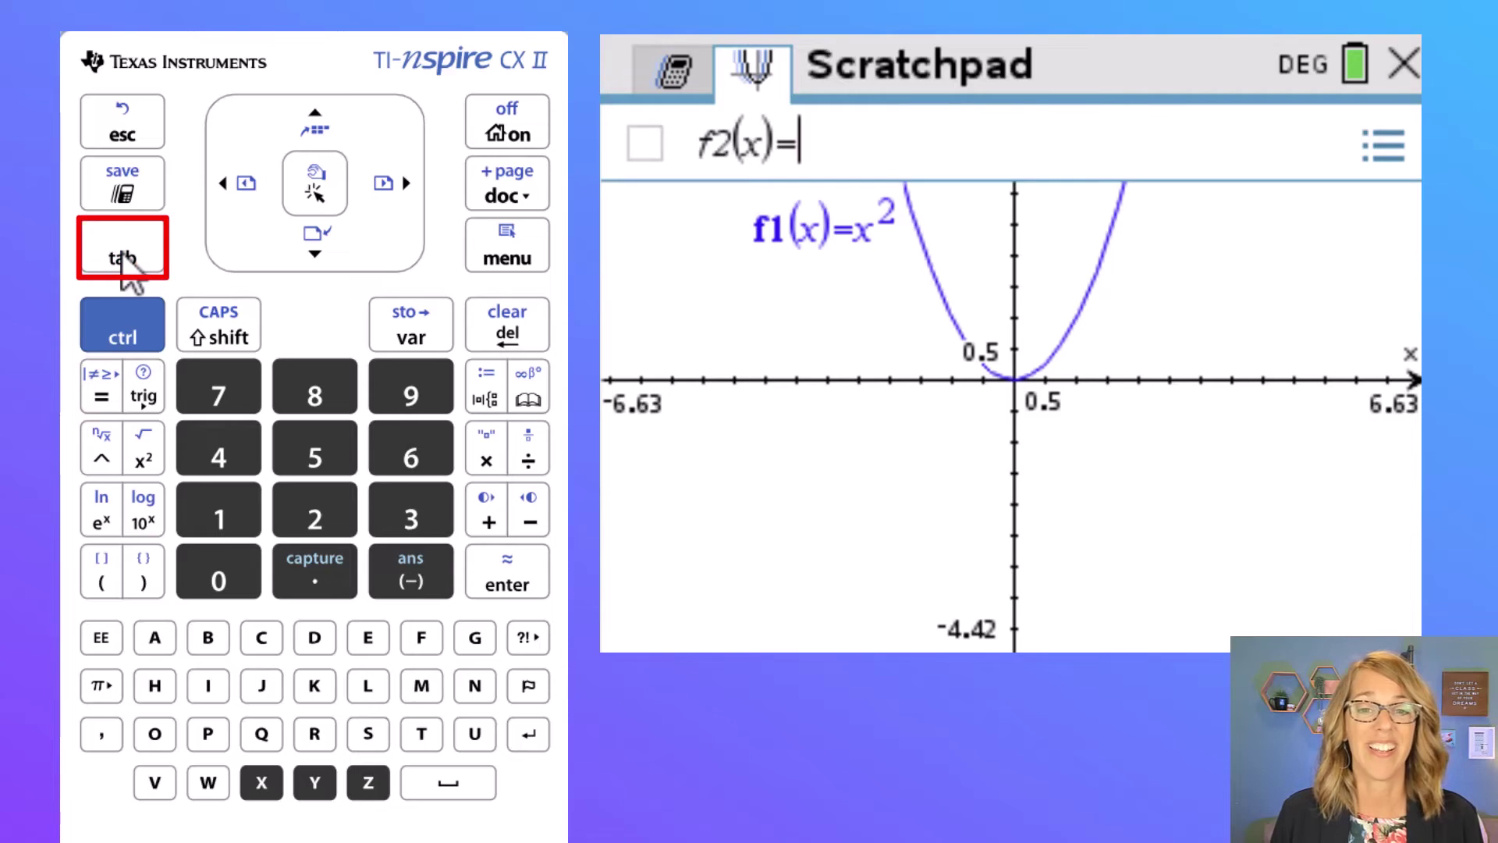
click(326, 120)
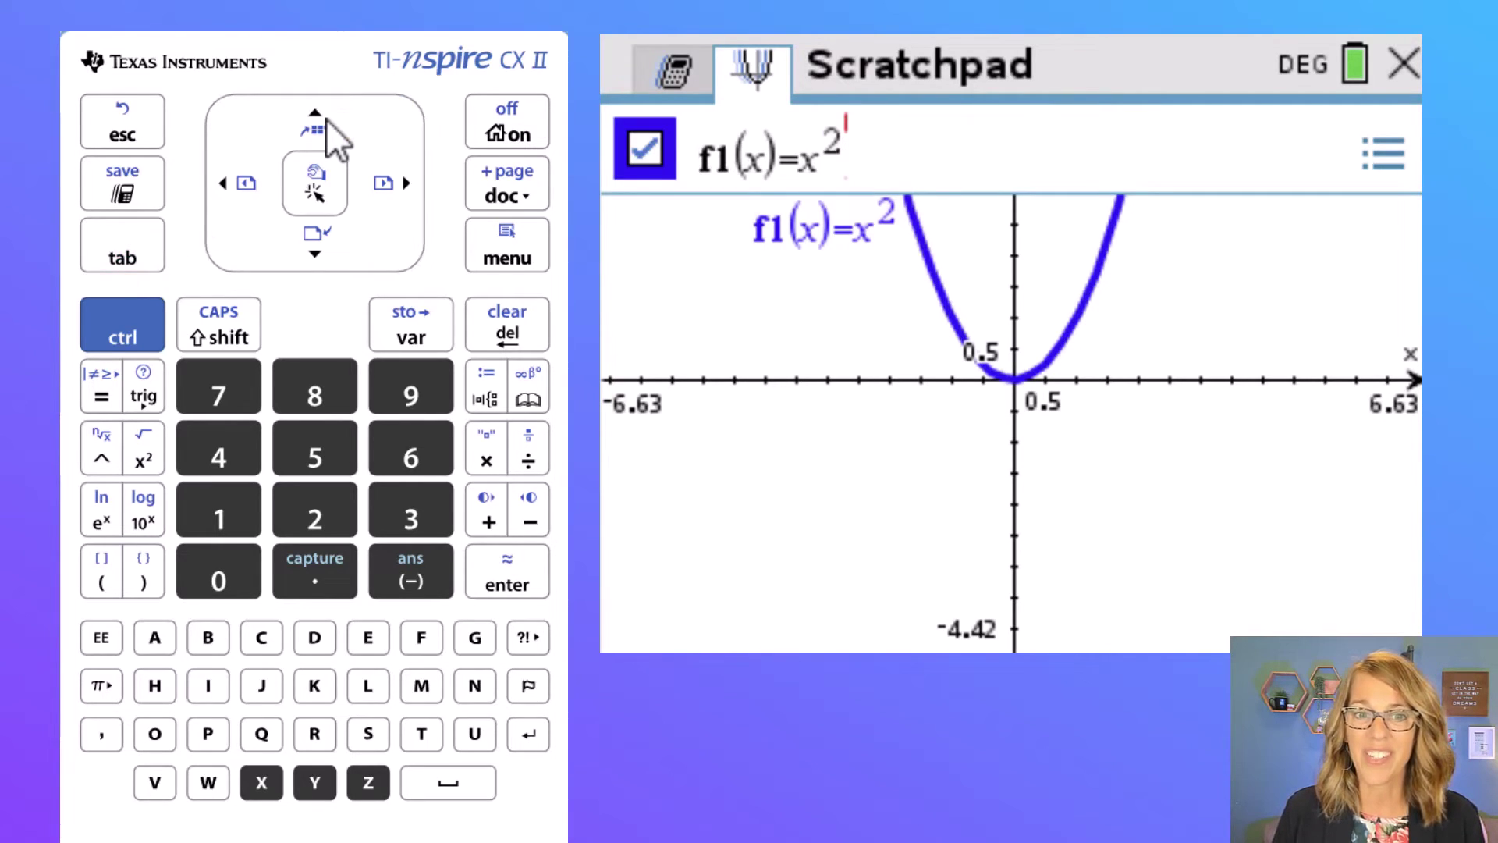
click(645, 149)
click(646, 153)
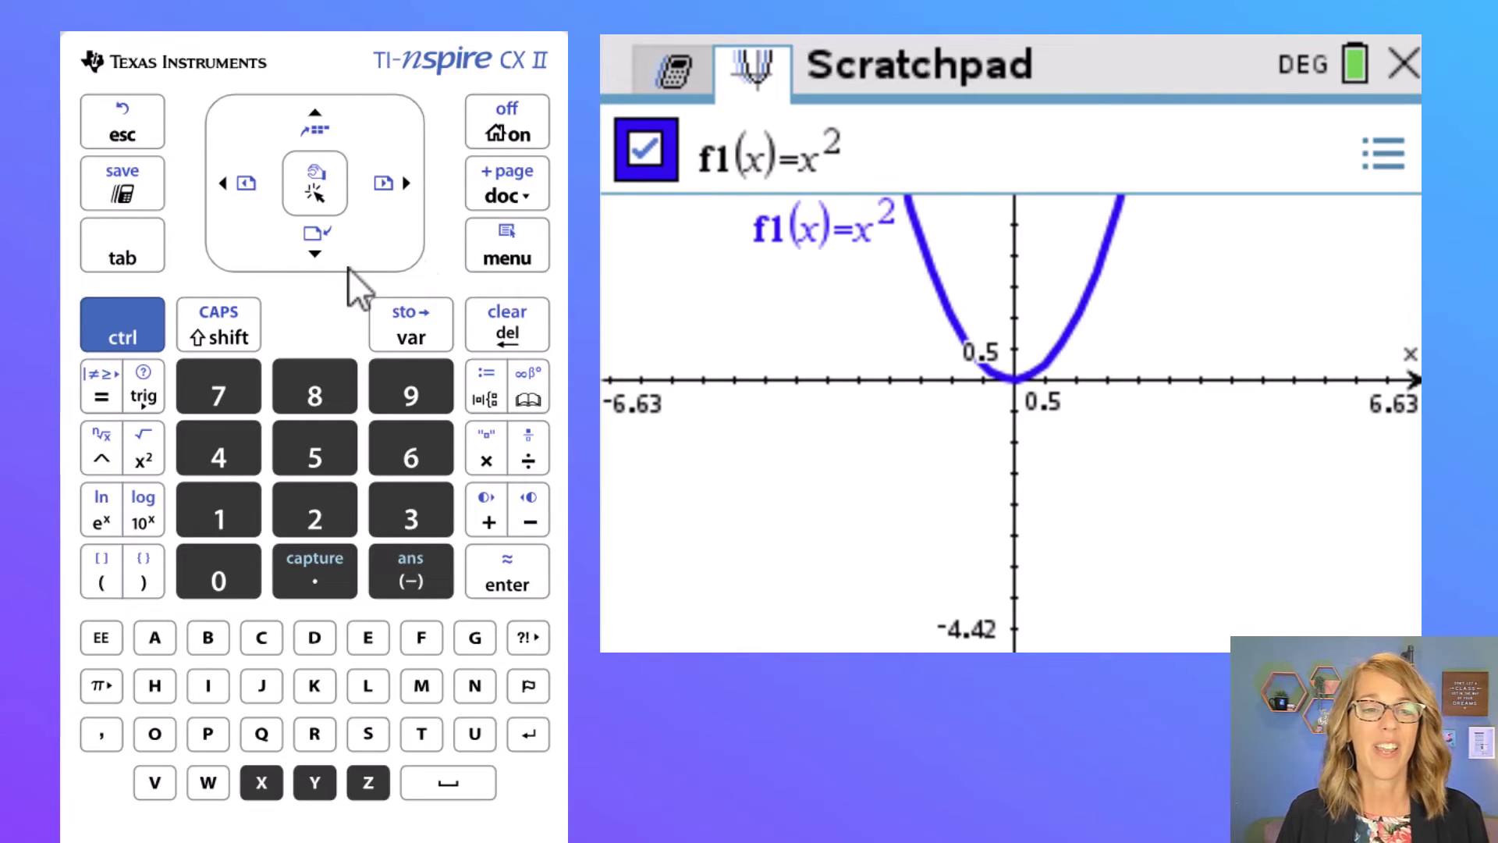
click(315, 255)
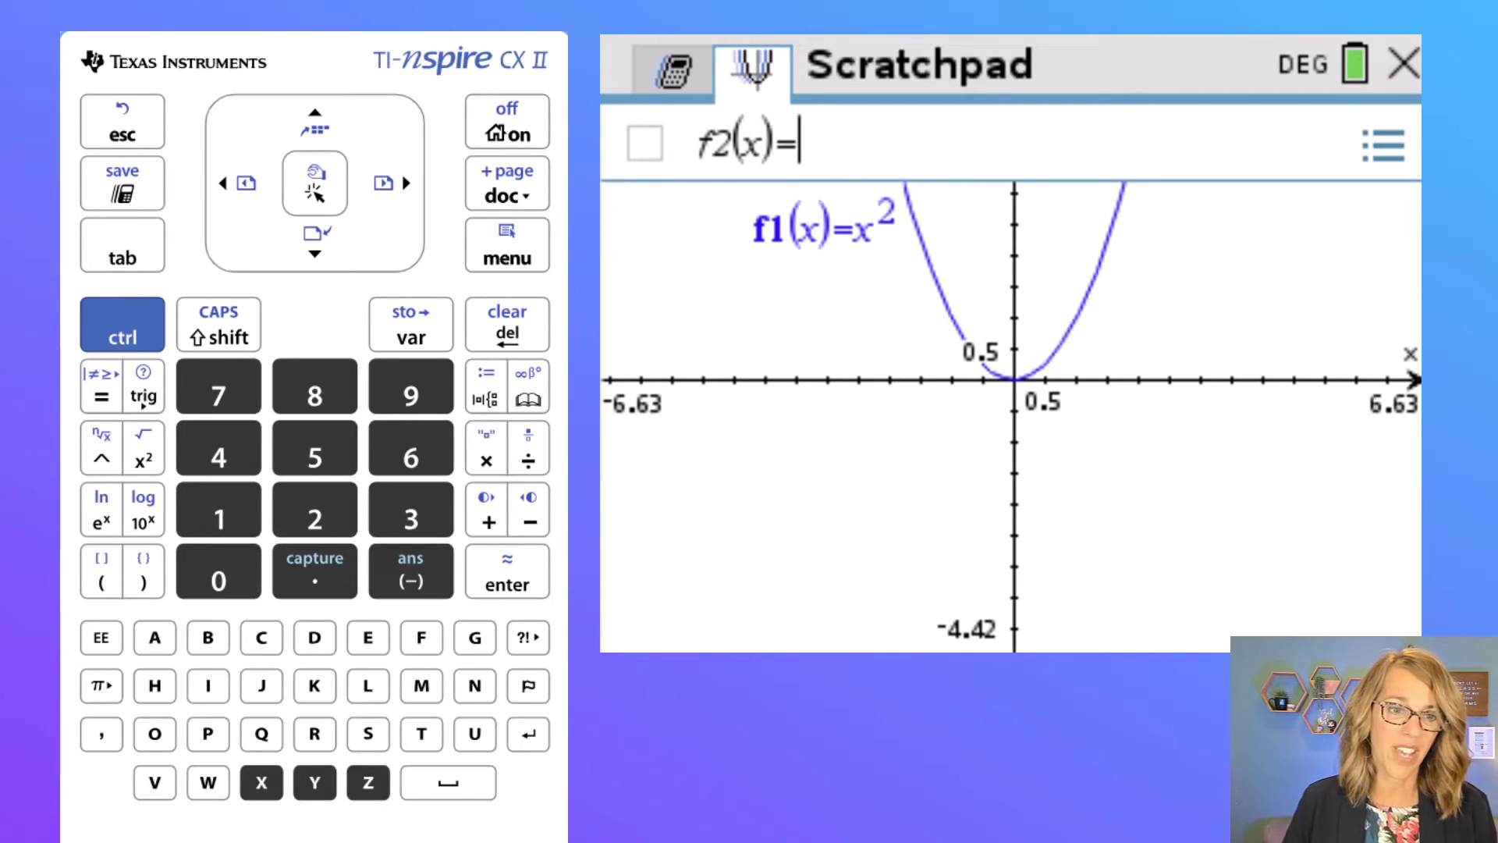
- Graph the function f2(x)=cos(x) and switch the angle mode from degrees to radians
click(144, 396)
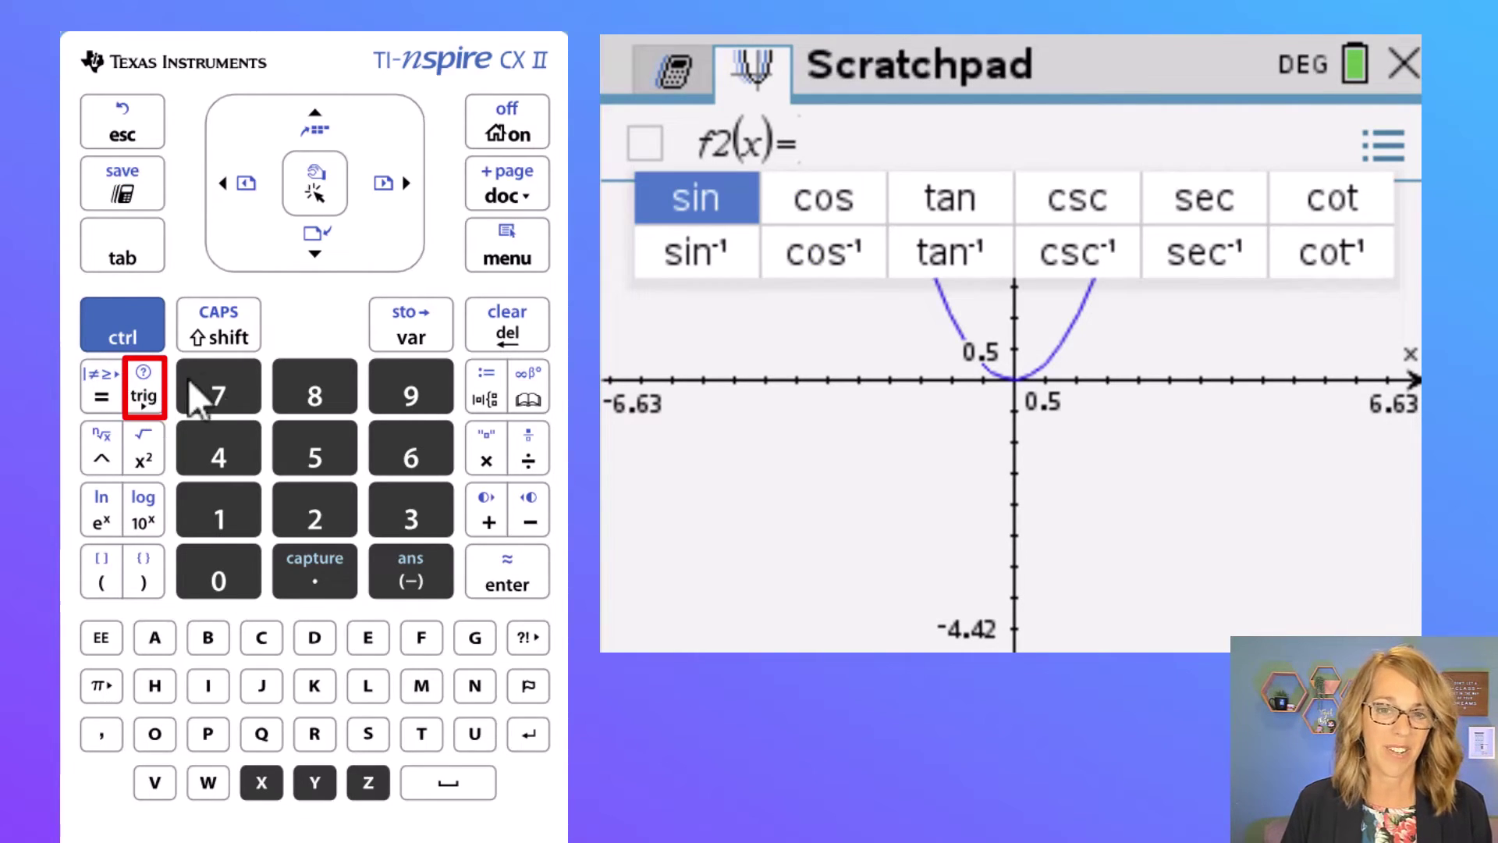
click(812, 207)
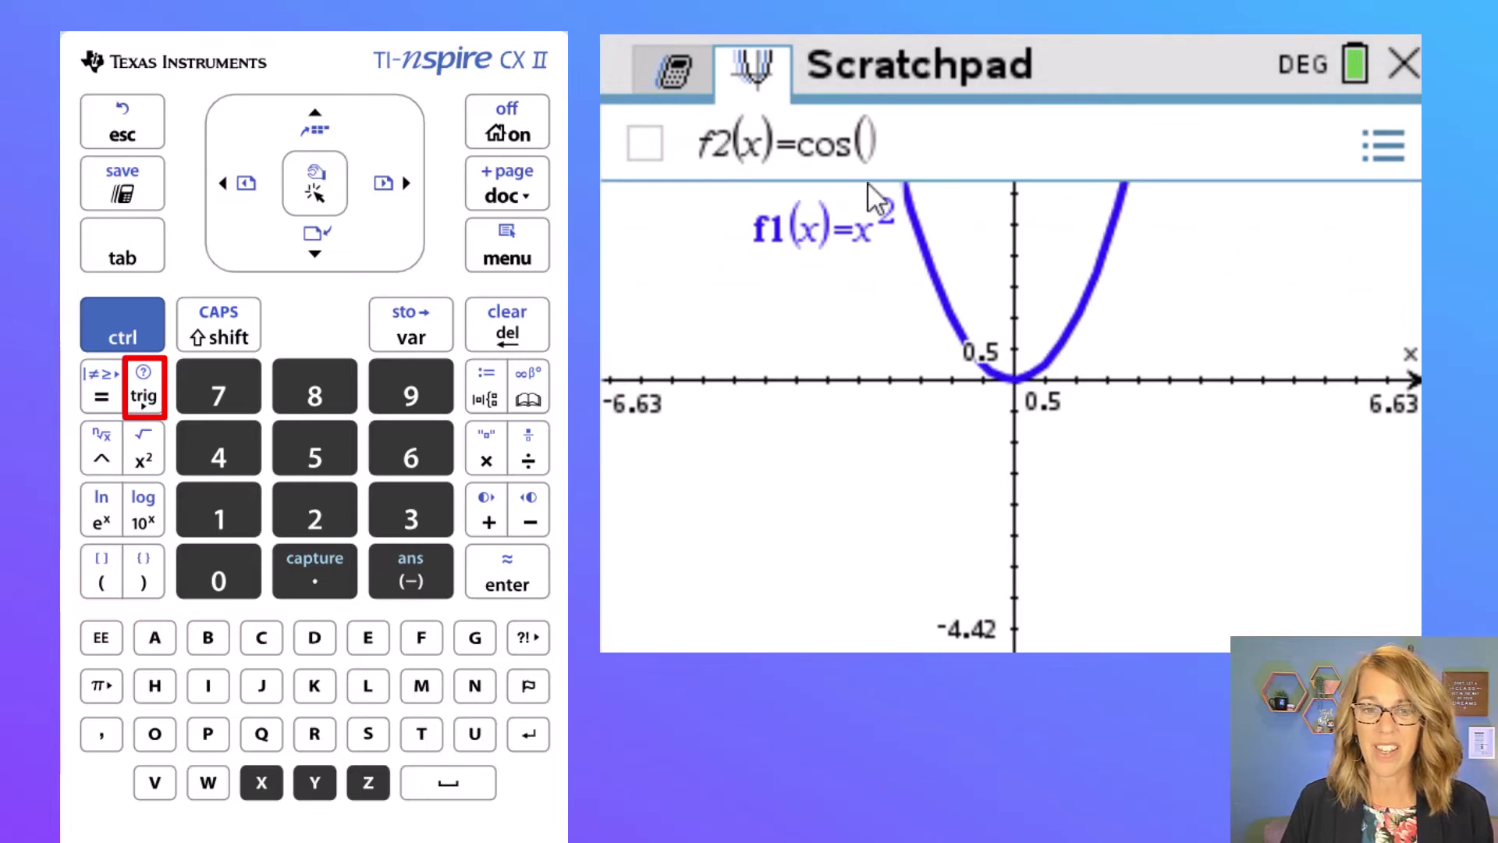
click(264, 785)
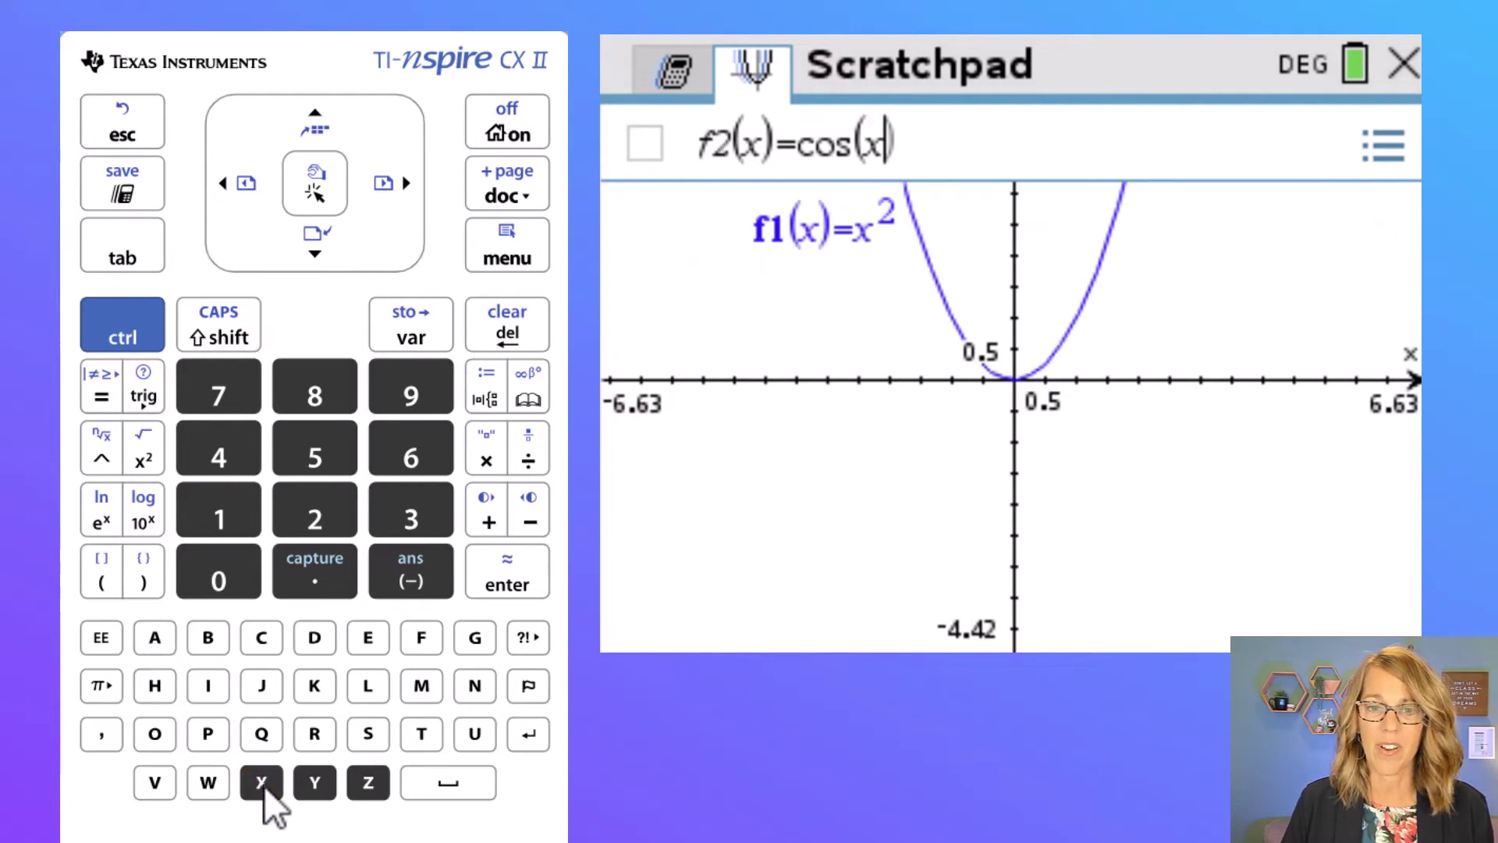
key(Return)
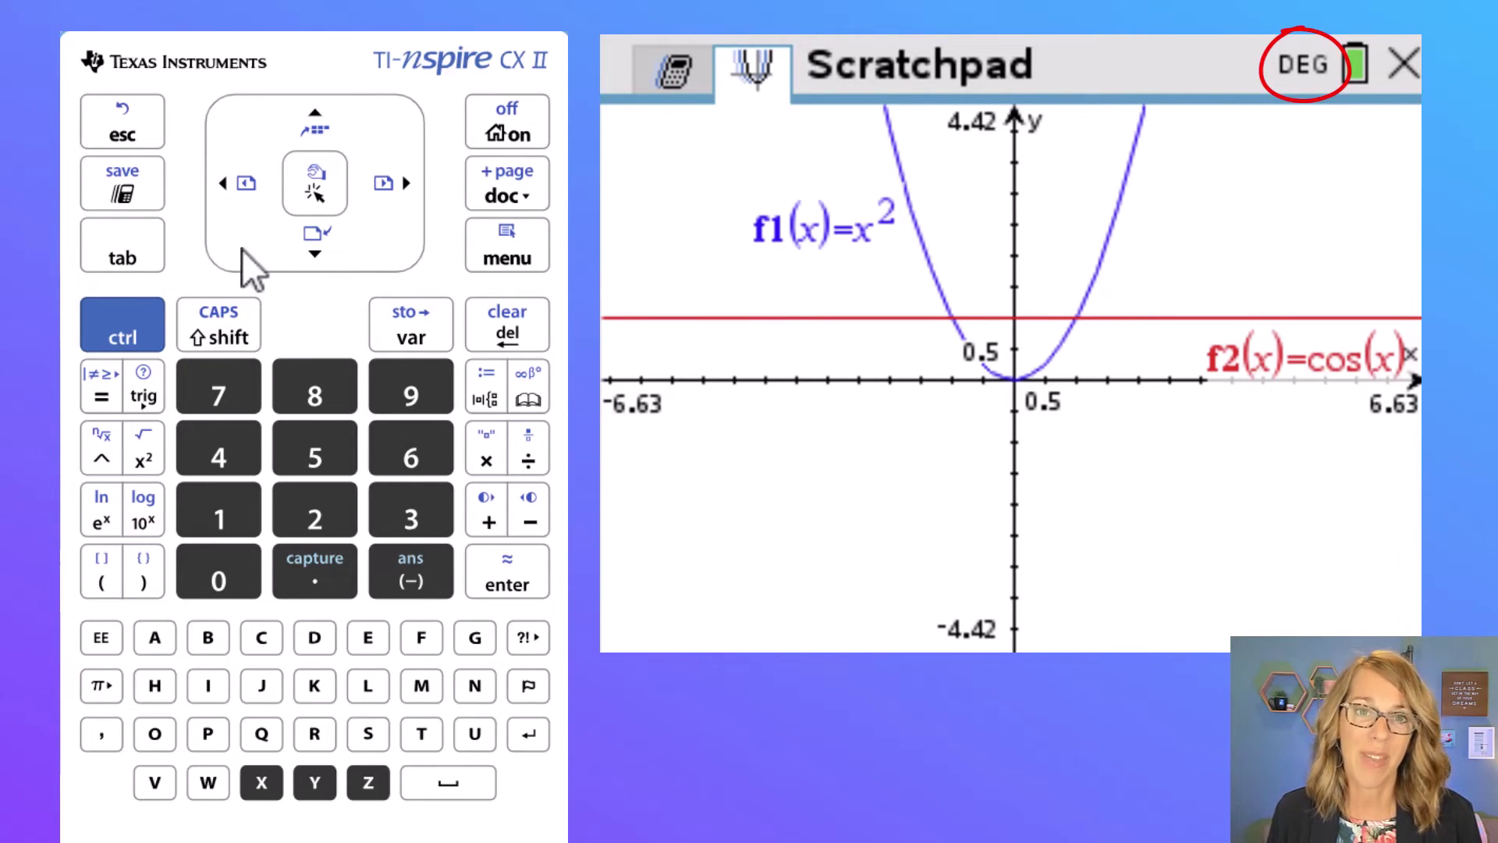
click(1310, 74)
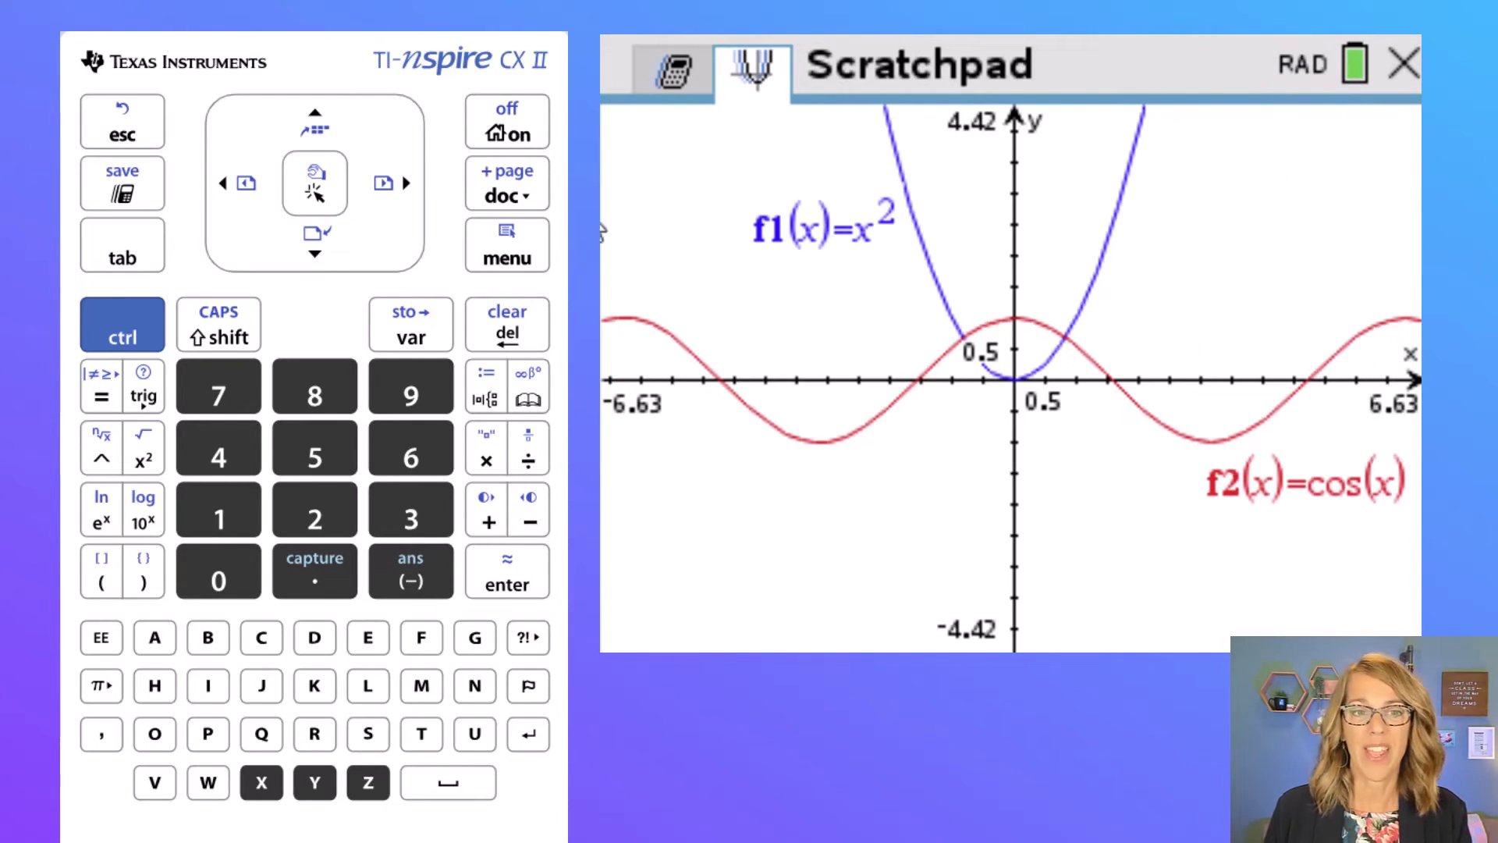
- Create a new document from the home screen with a Notes page
click(531, 128)
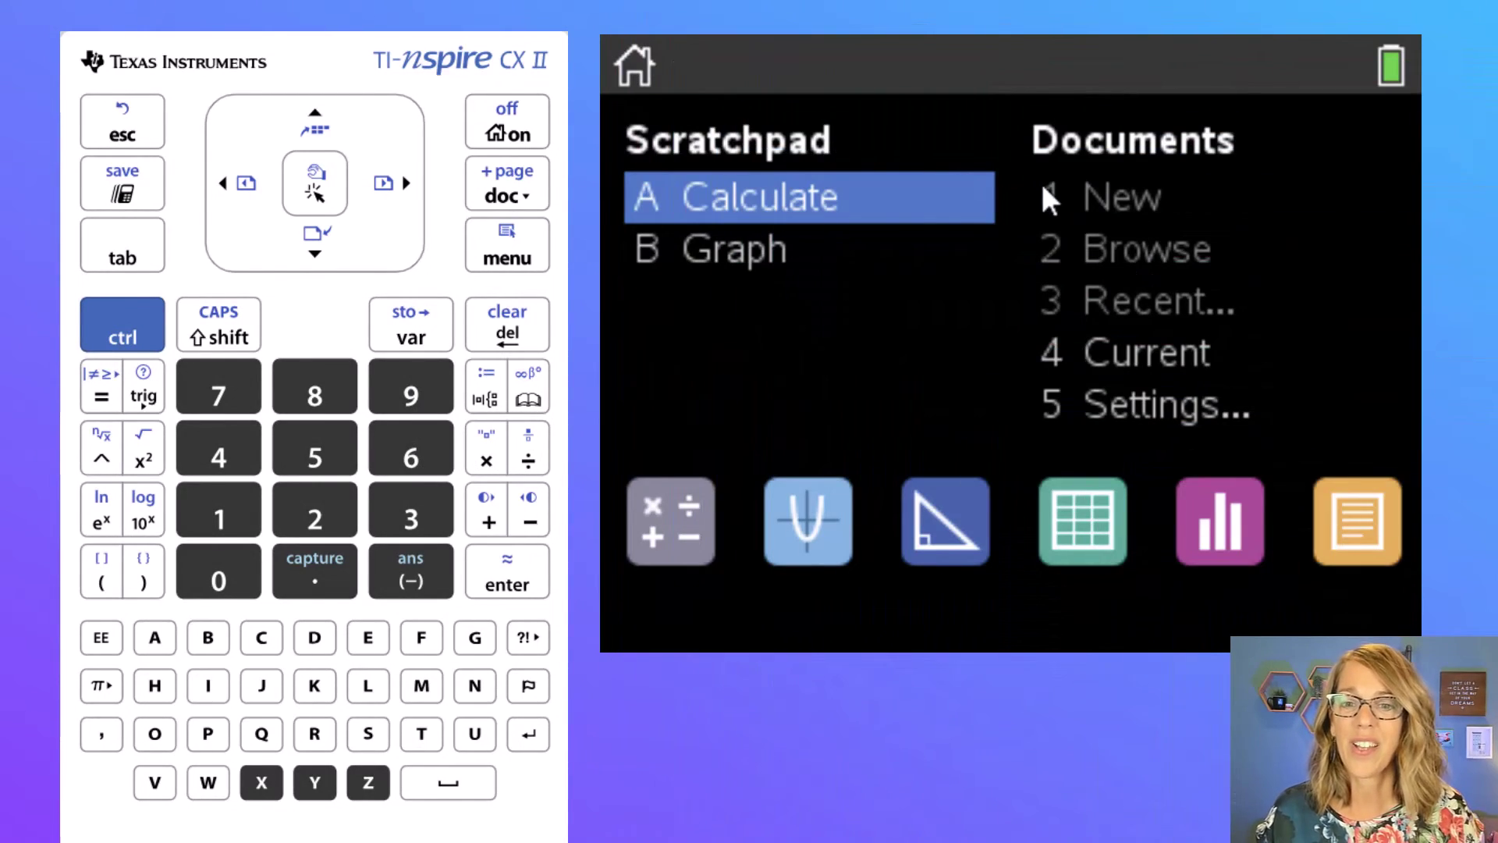
click(191, 511)
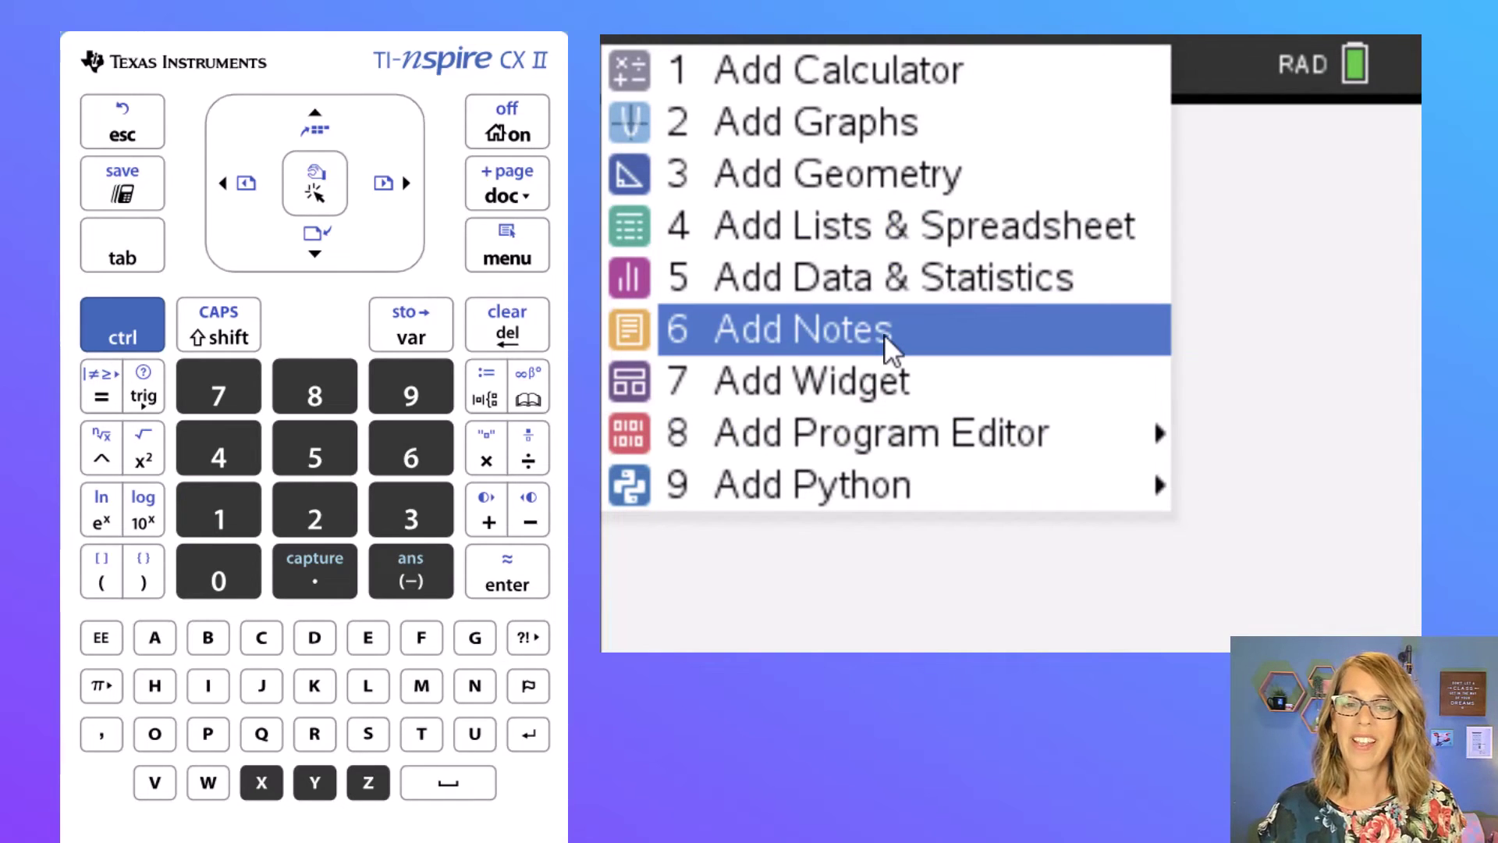
click(884, 334)
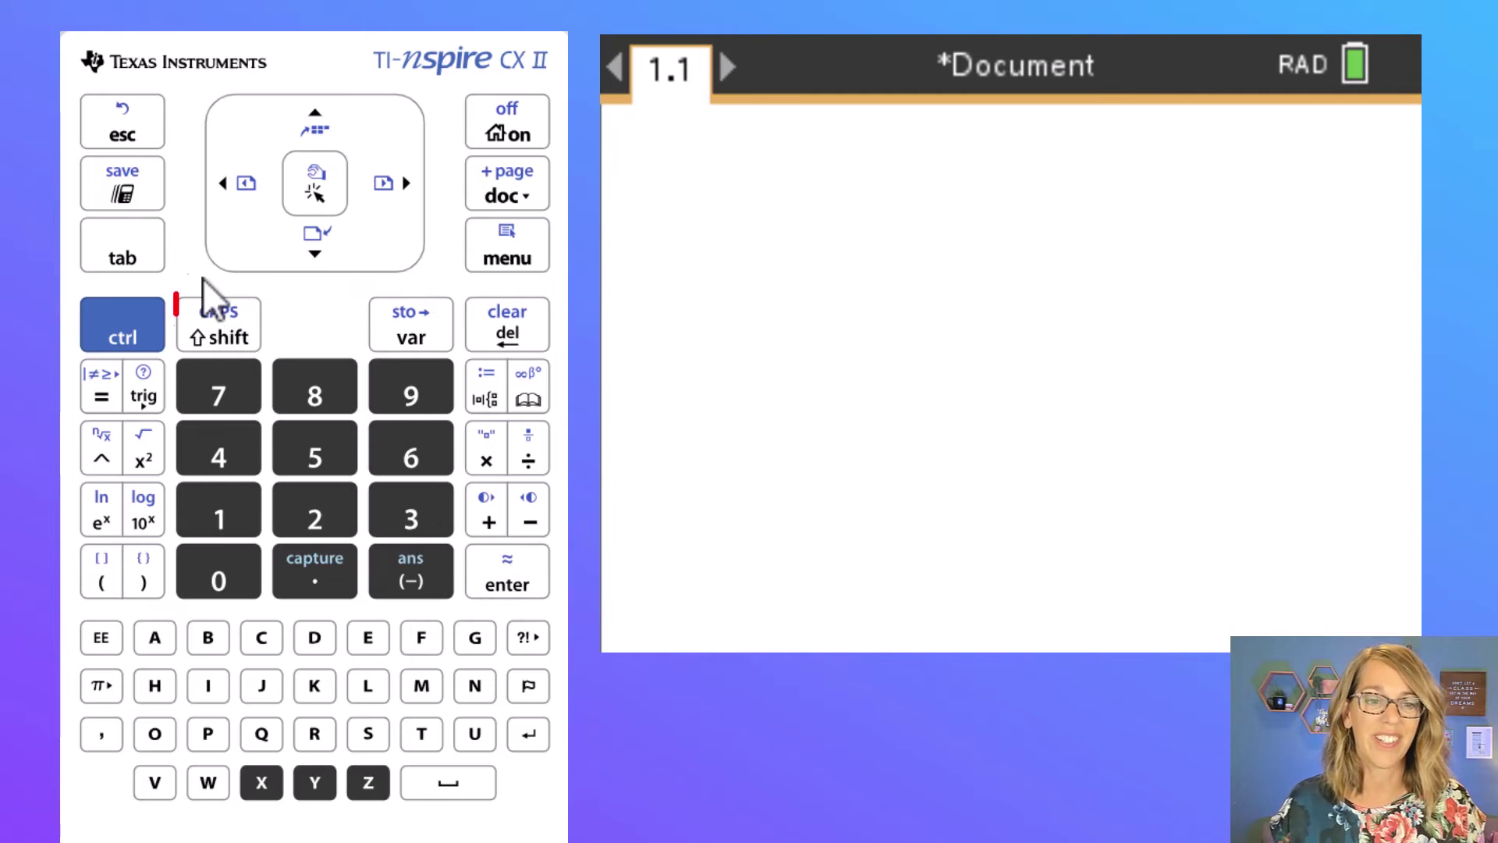
- Write the title "Area of a circle" on the Notes page and leave a blank line below it
click(237, 337)
click(154, 638)
click(314, 733)
click(367, 637)
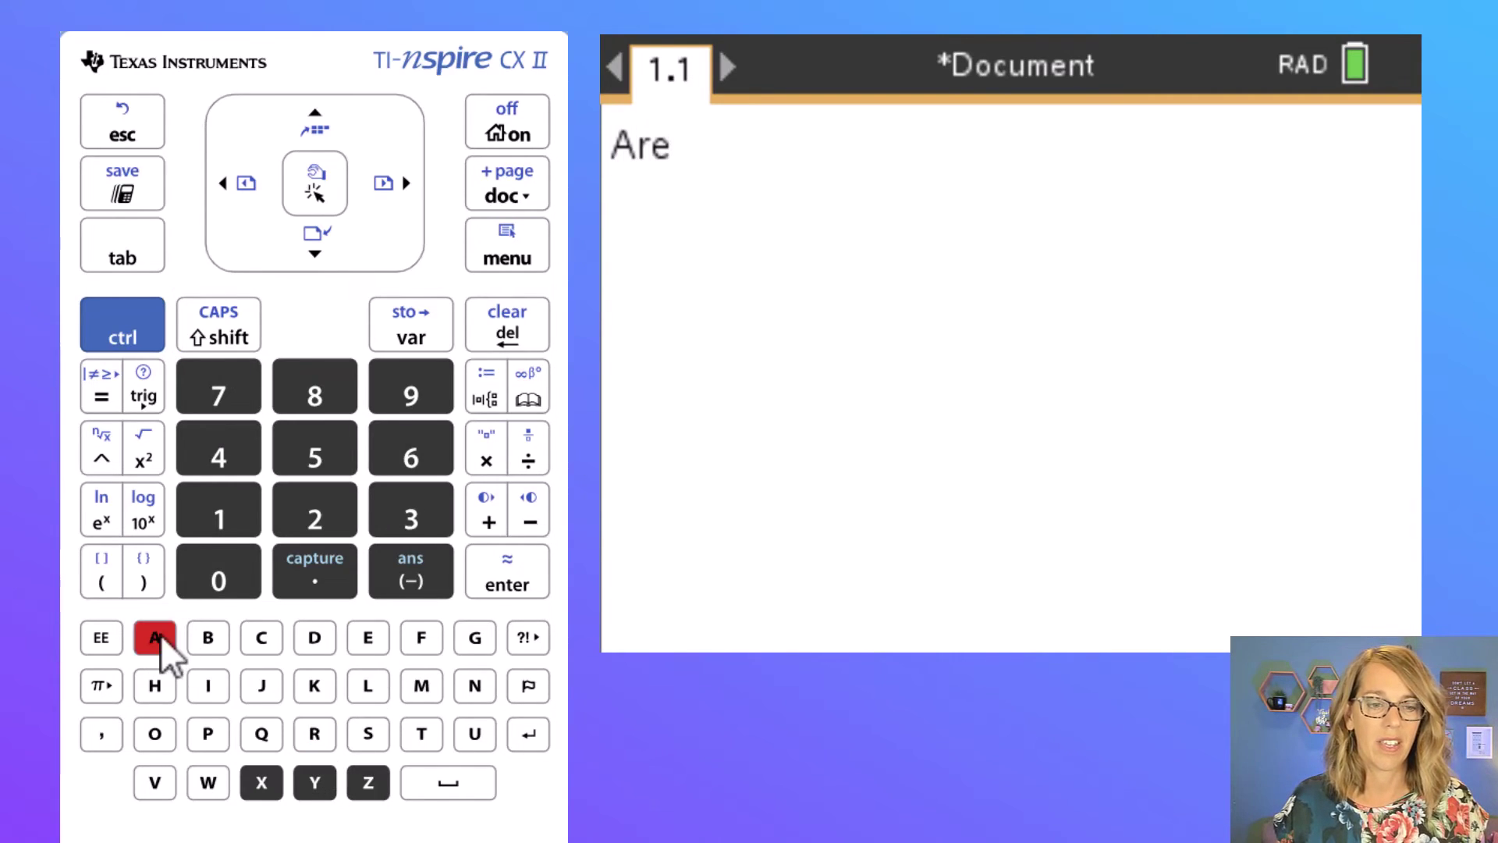
click(155, 637)
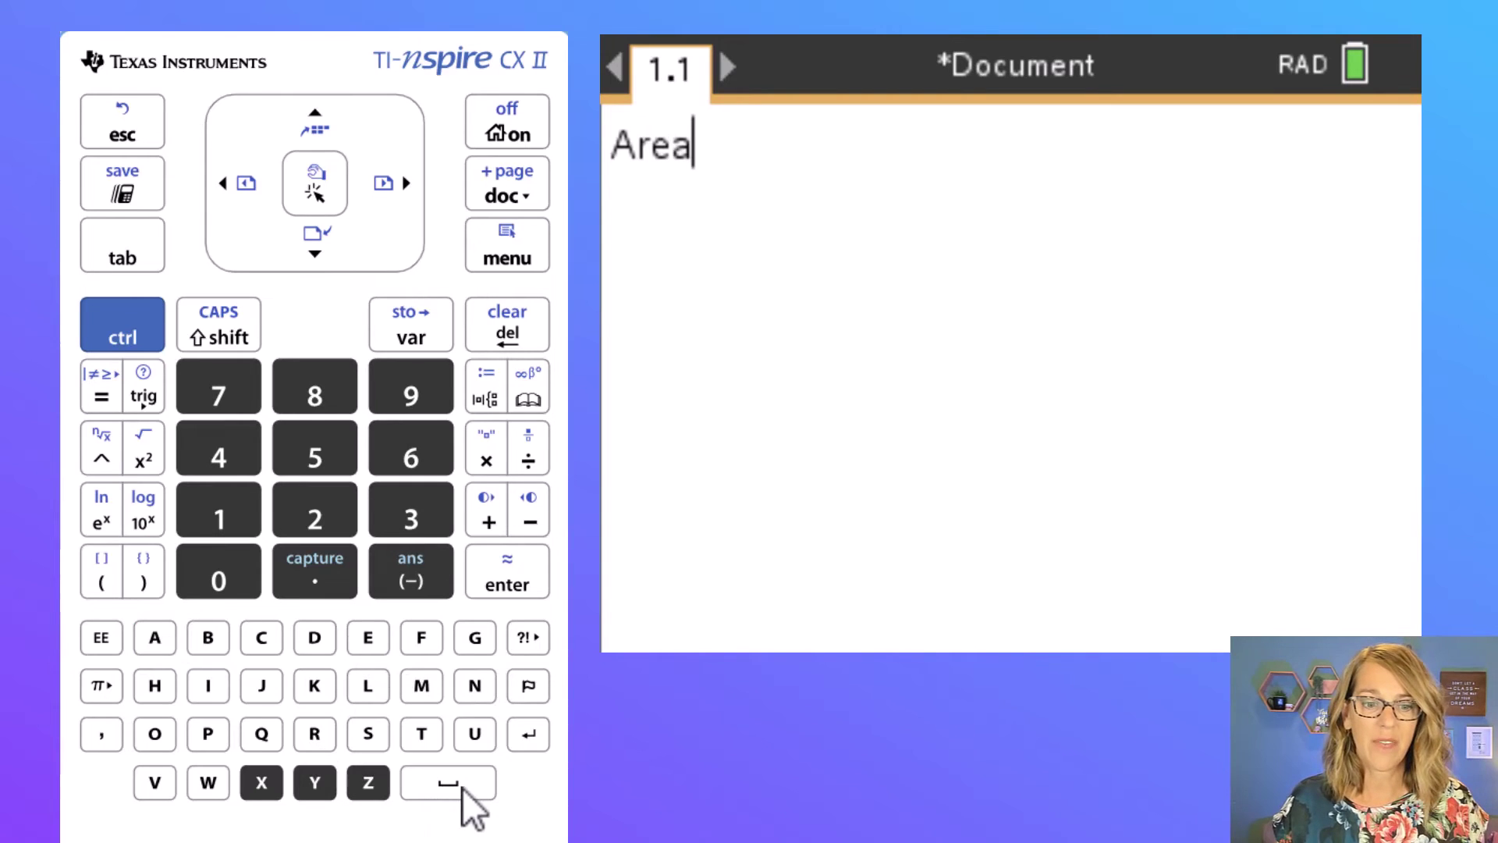
click(461, 787)
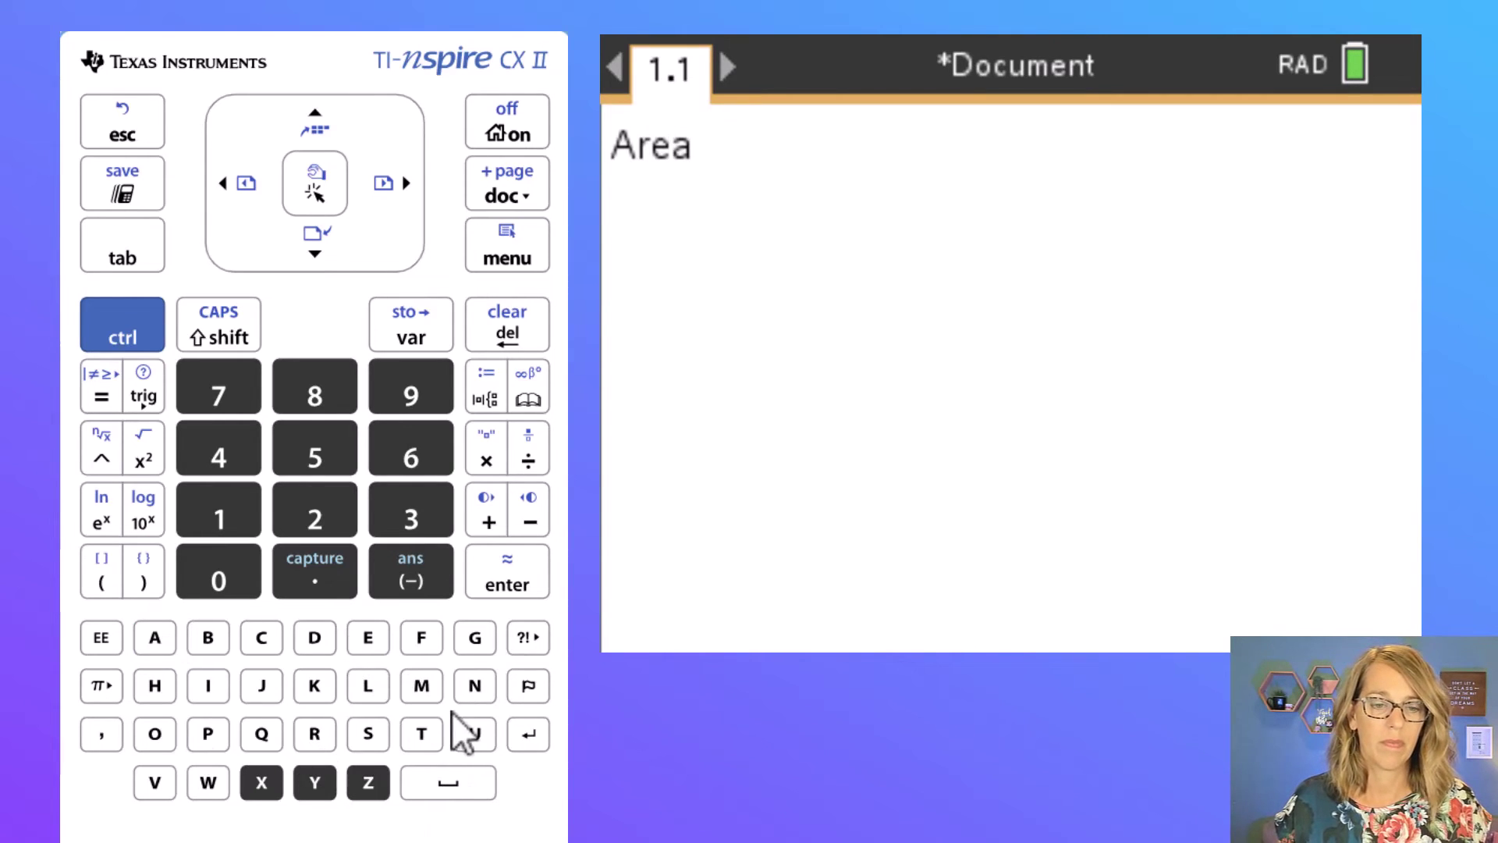
click(170, 735)
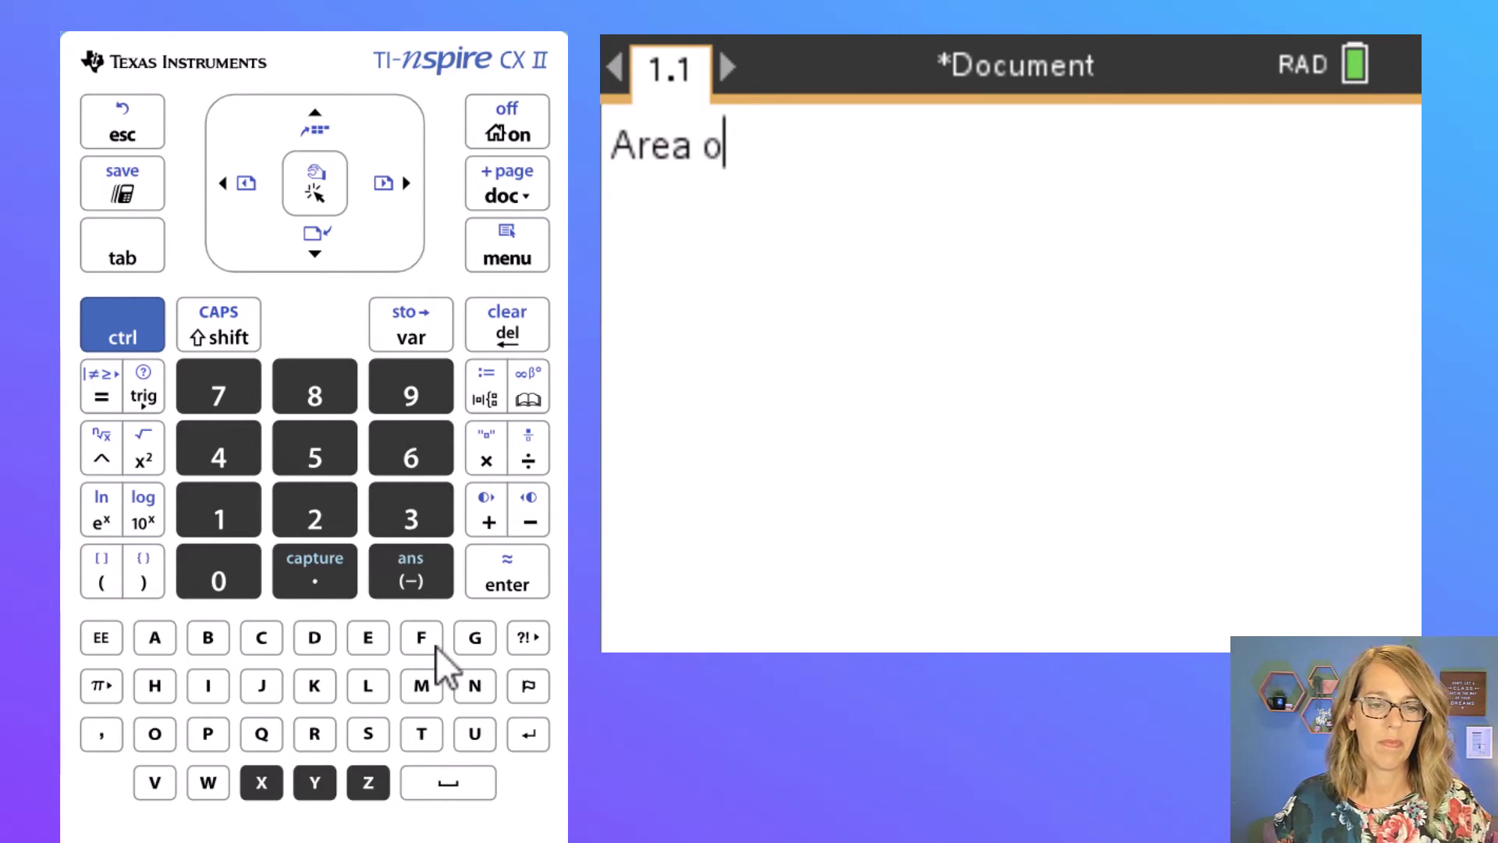
text(f a circle)
click(518, 591)
click(517, 590)
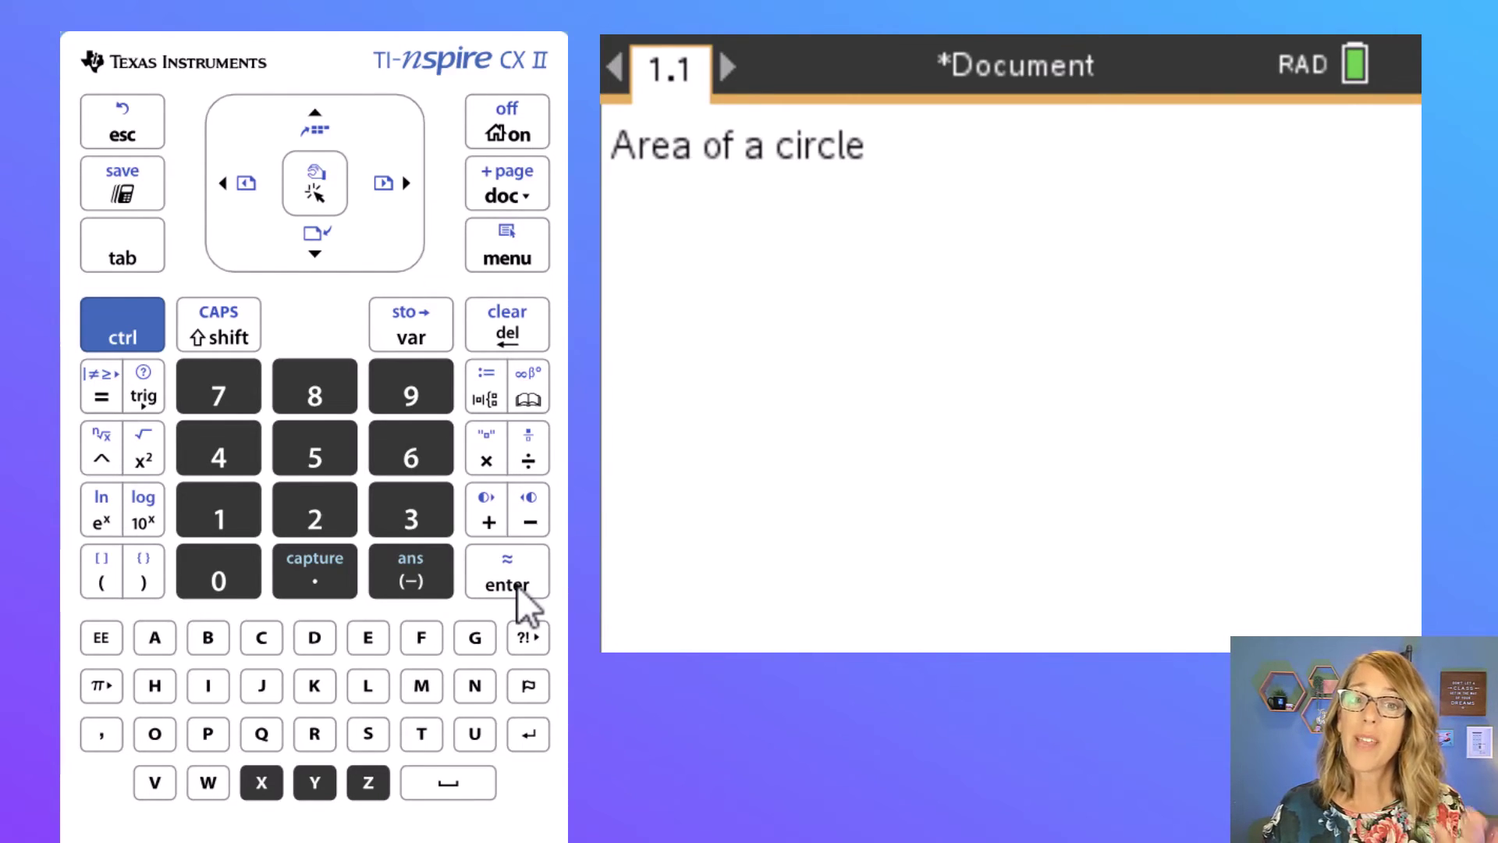
click(517, 591)
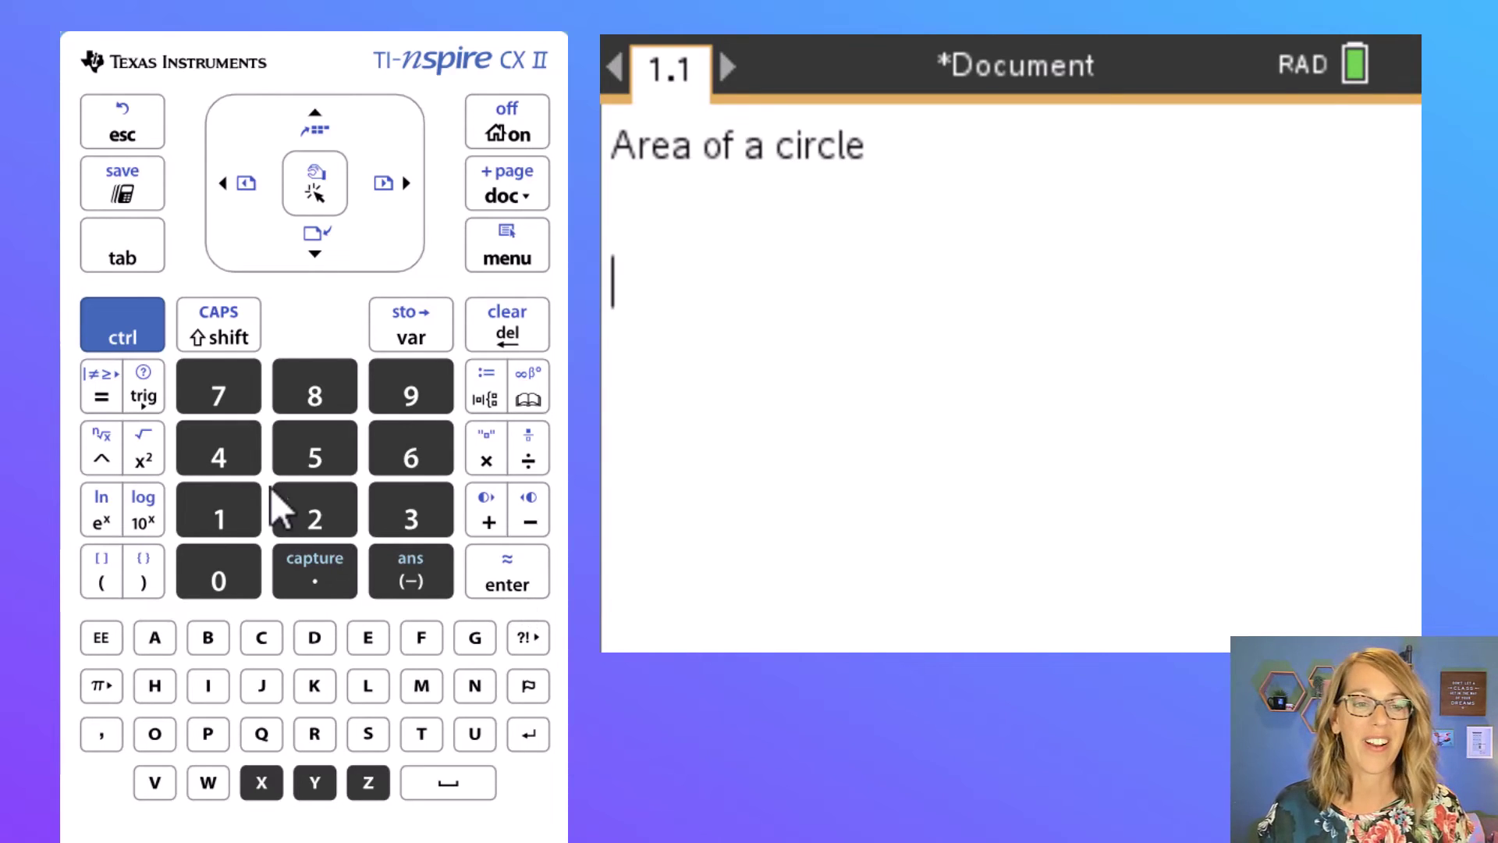
- Start the area formula below the title on the Notes page with "A="
click(222, 340)
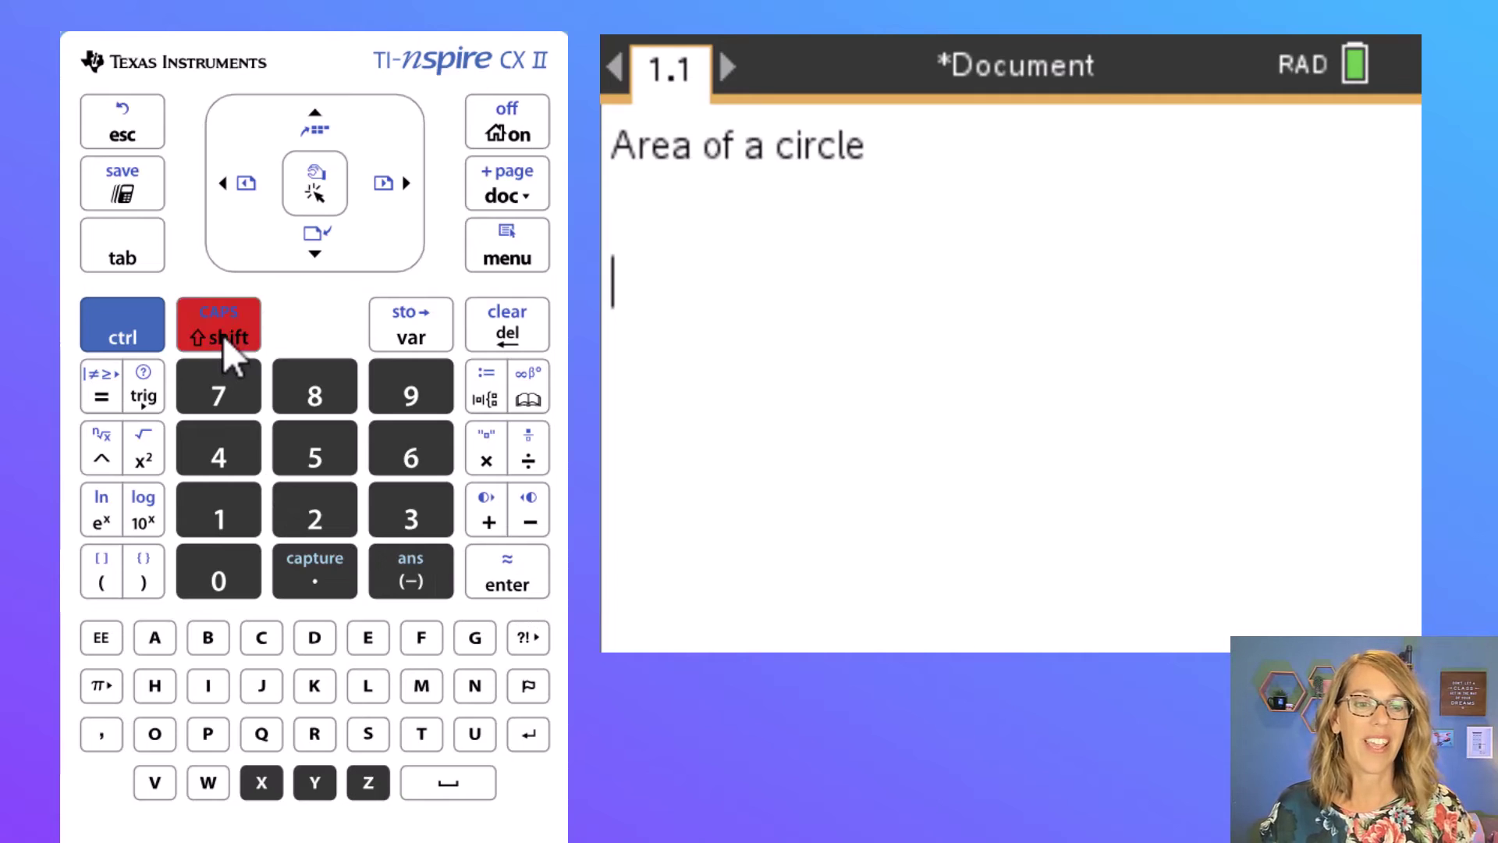
click(162, 637)
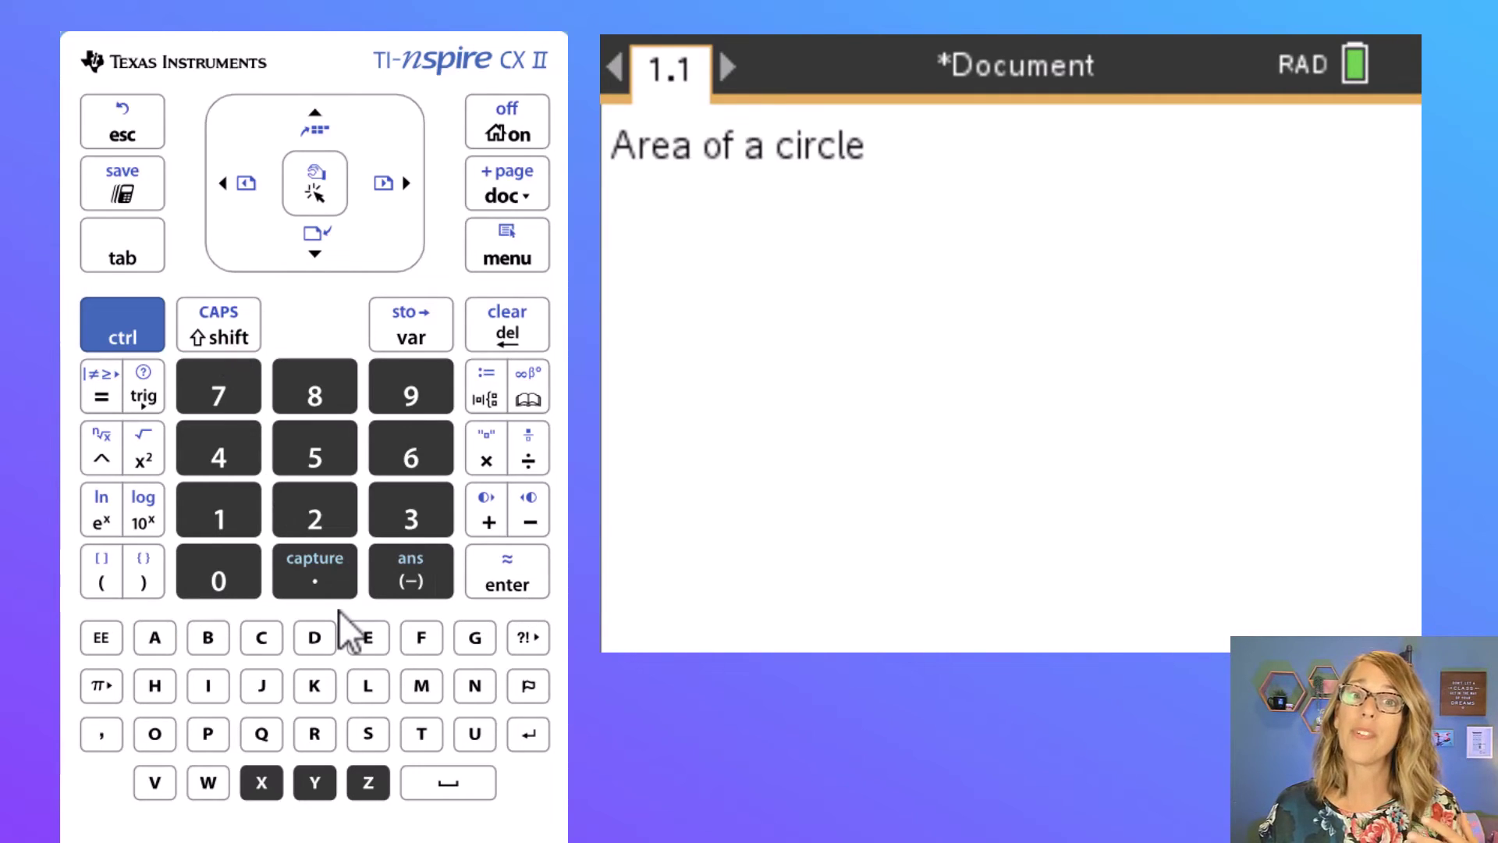
key(shift)
text(A)
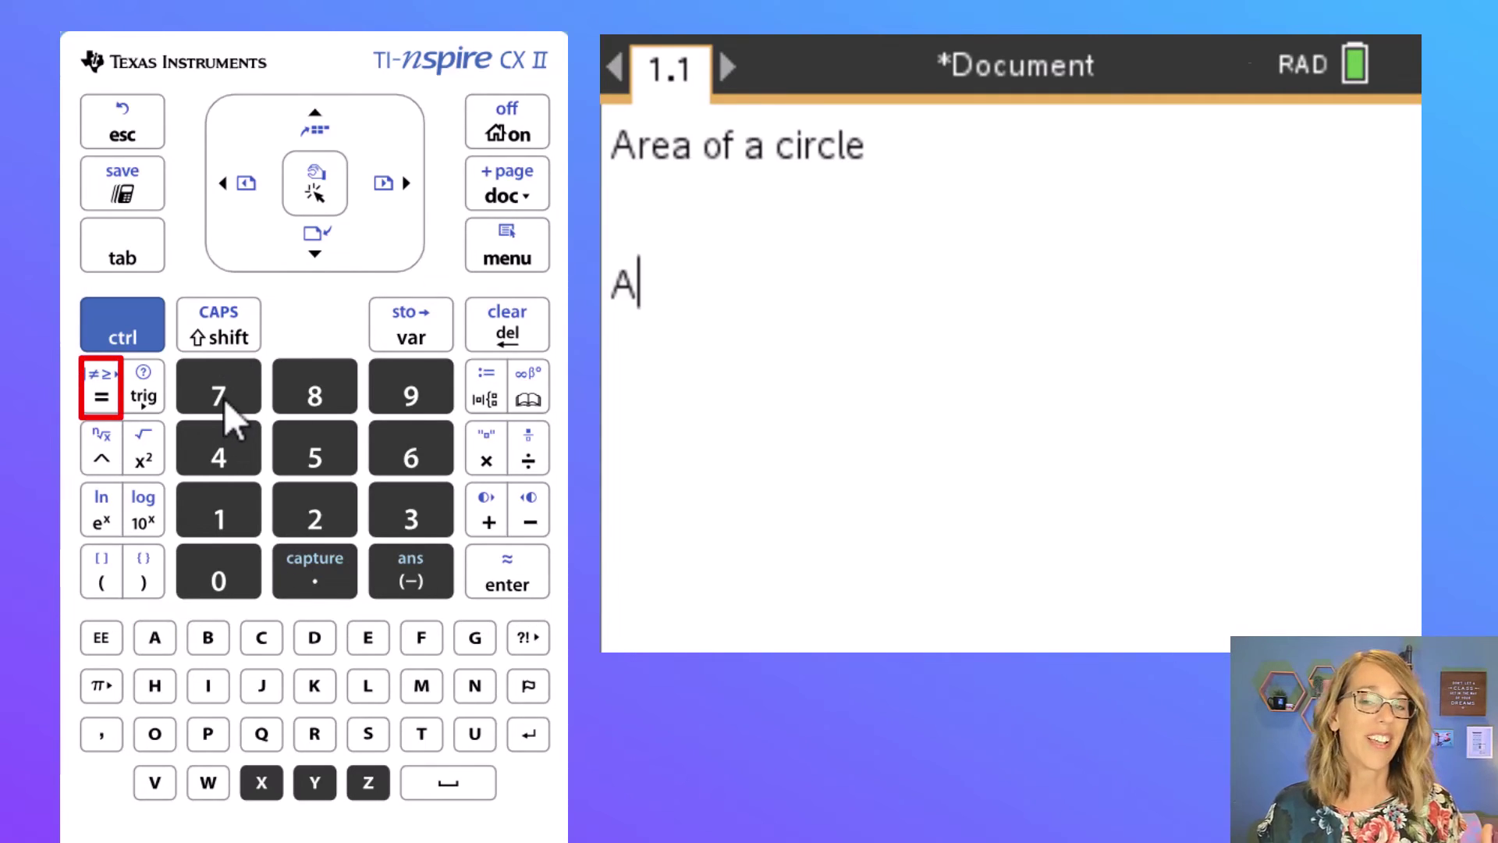
click(99, 398)
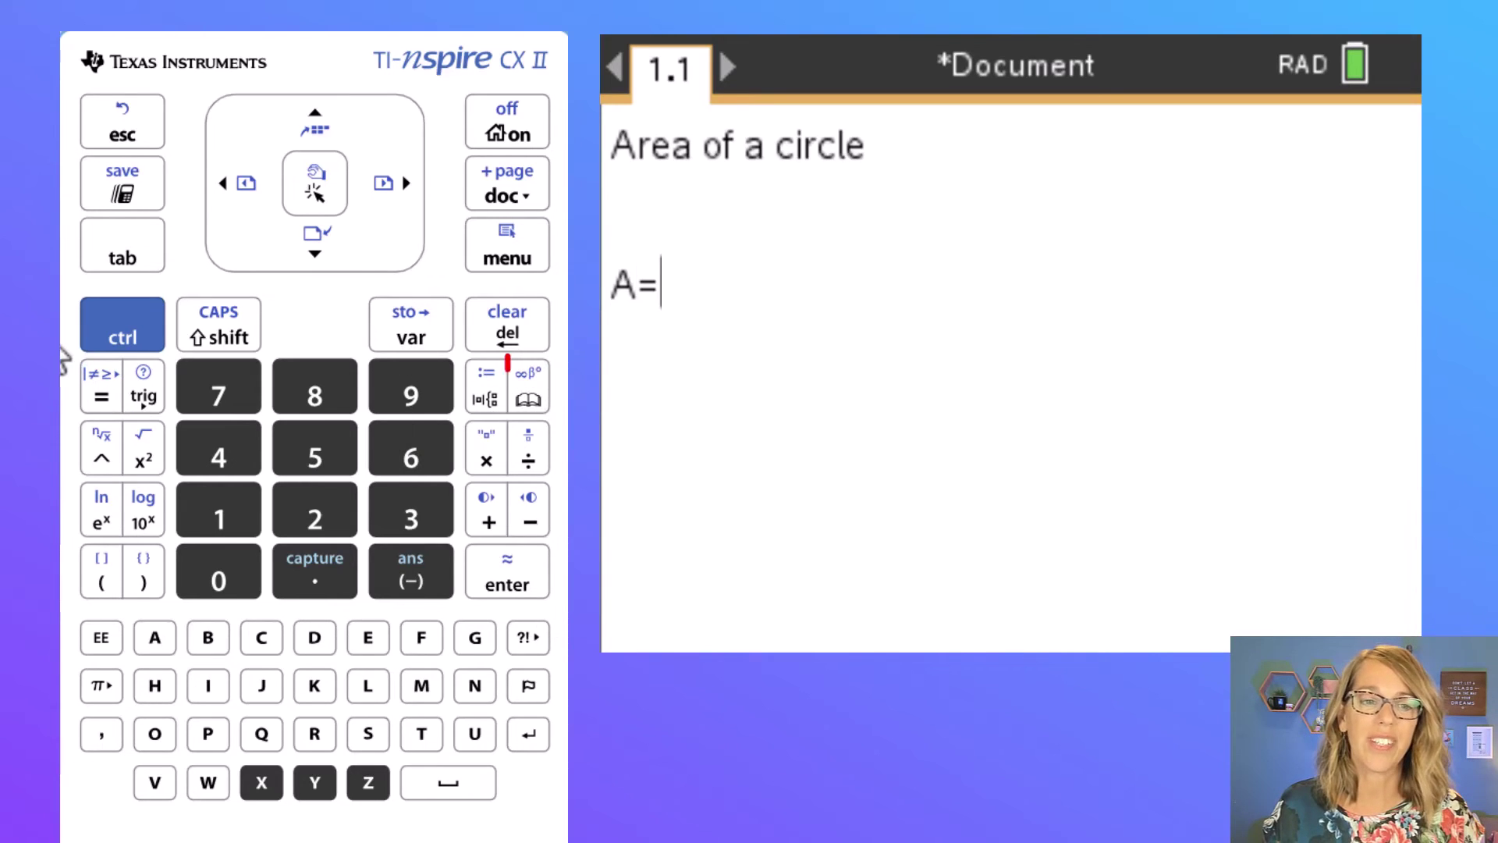
click(132, 326)
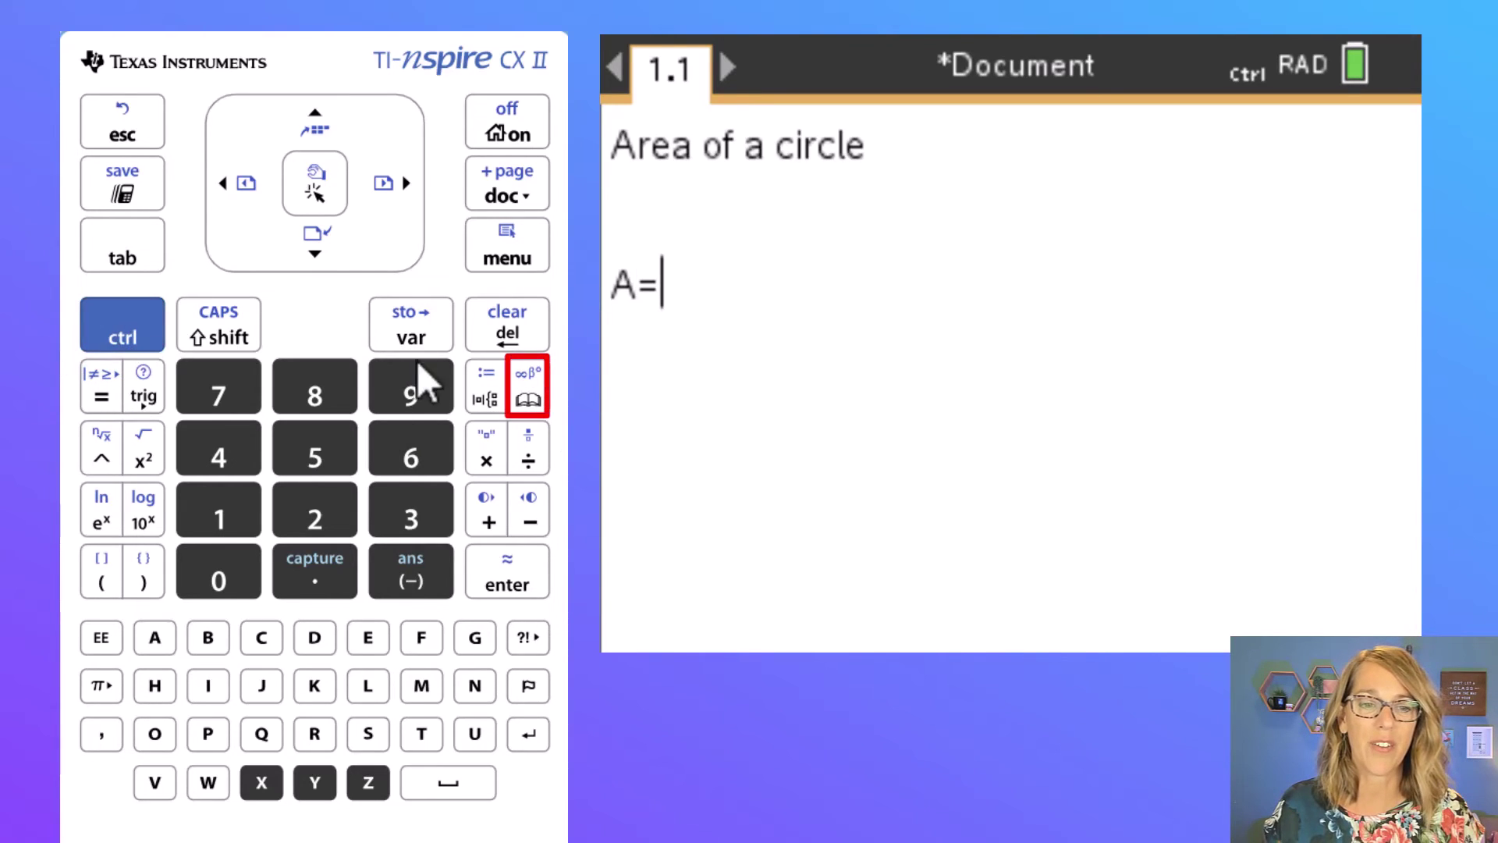
click(527, 390)
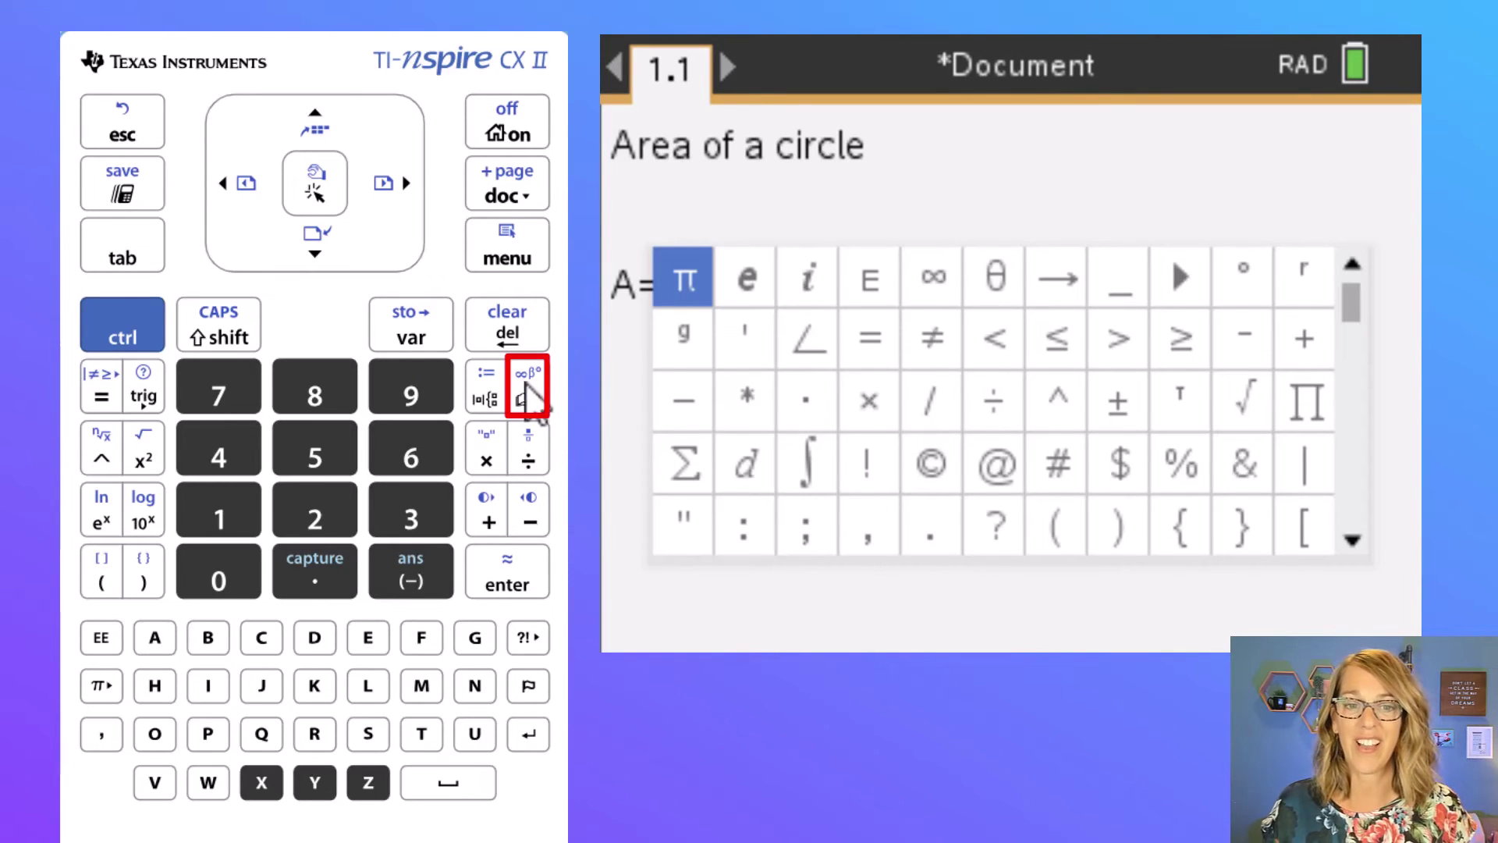
click(132, 118)
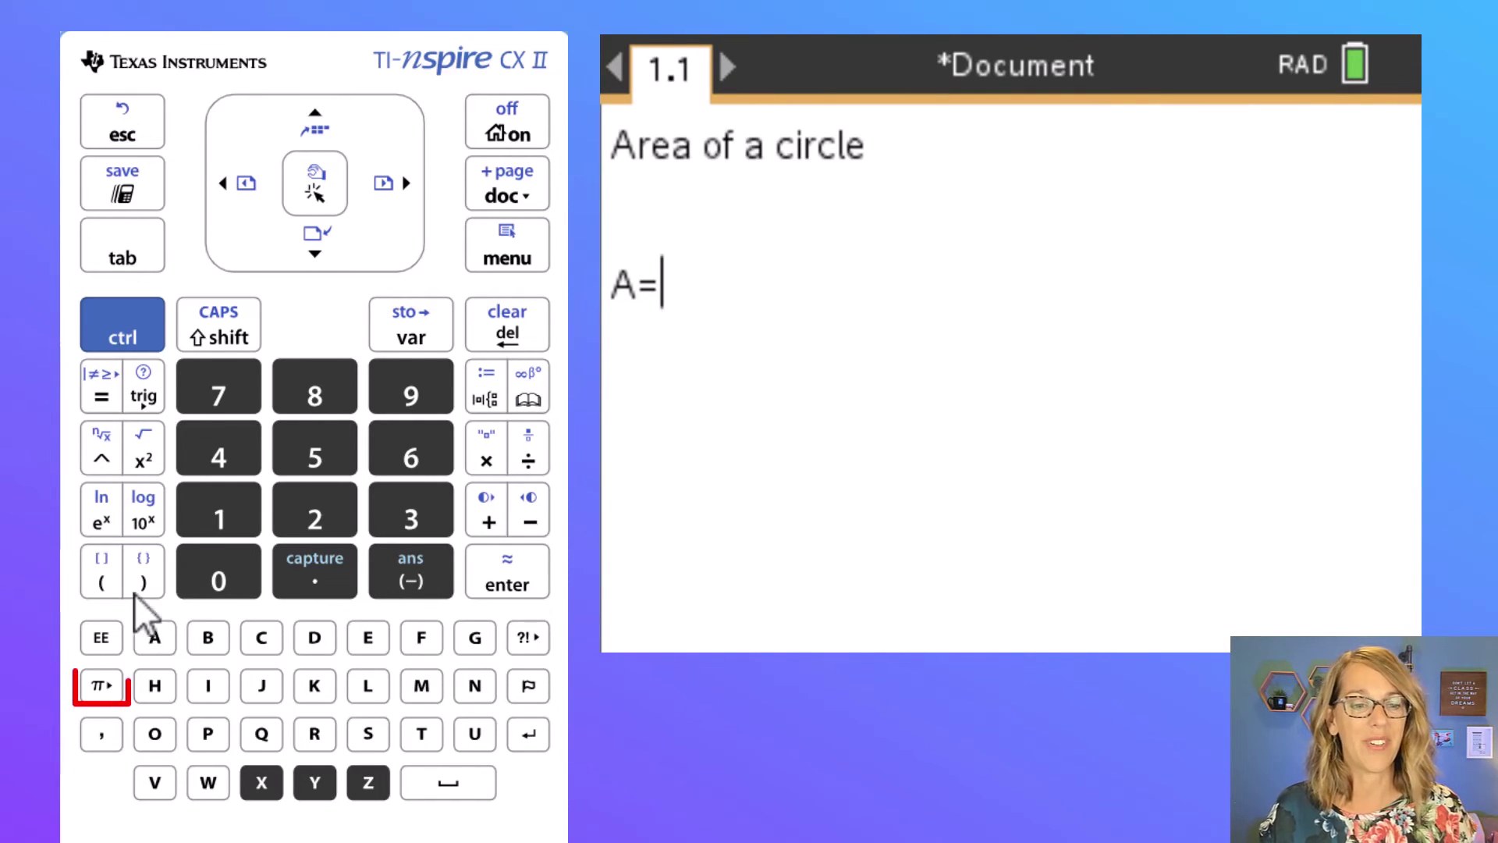
- Complete the formula after the equals sign with π and r raised to the exponent 2, giving A=πr²
click(97, 688)
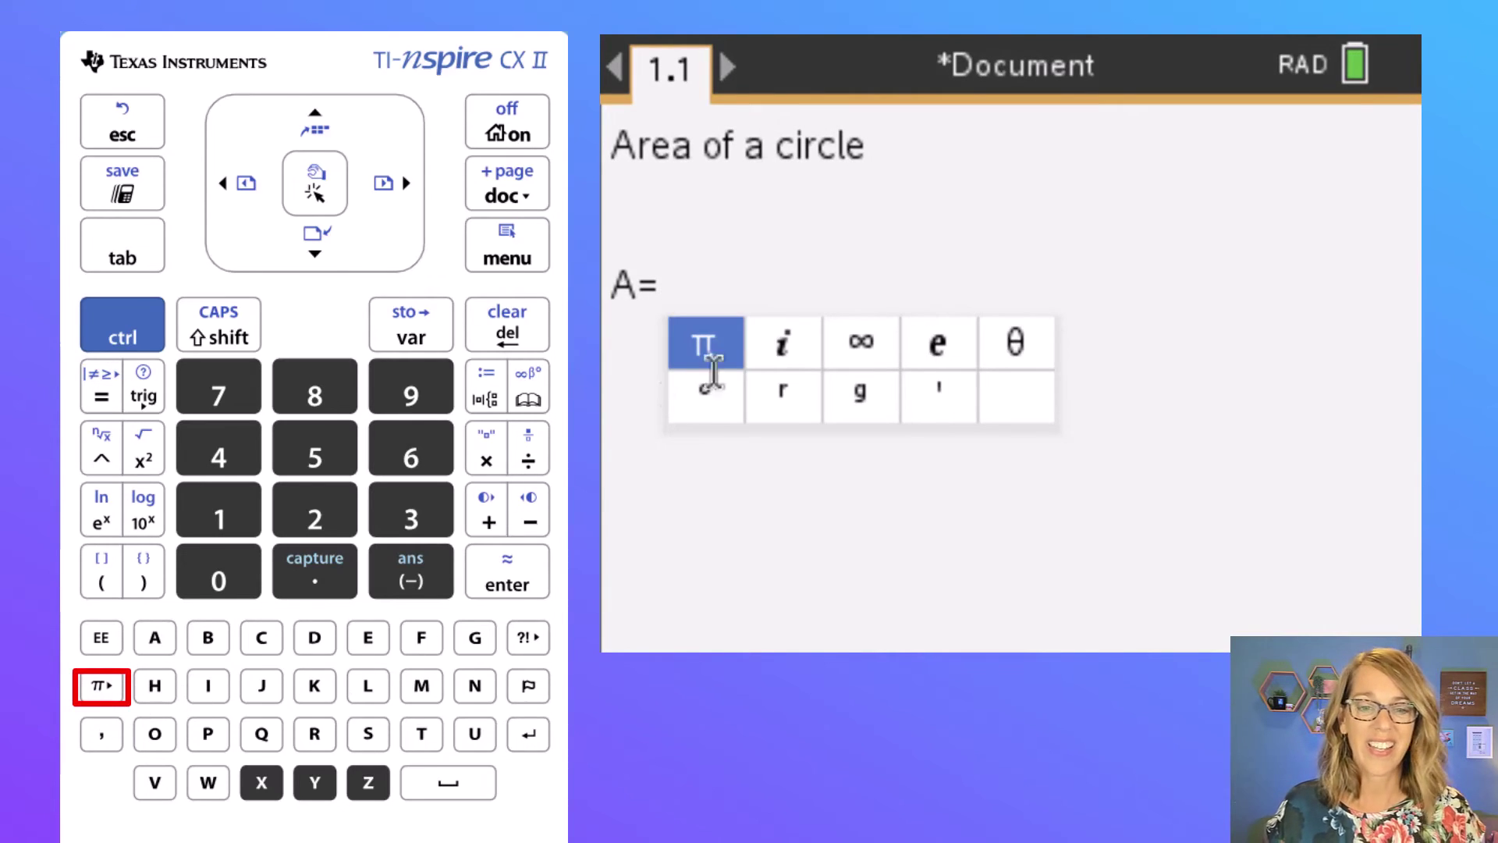
click(522, 589)
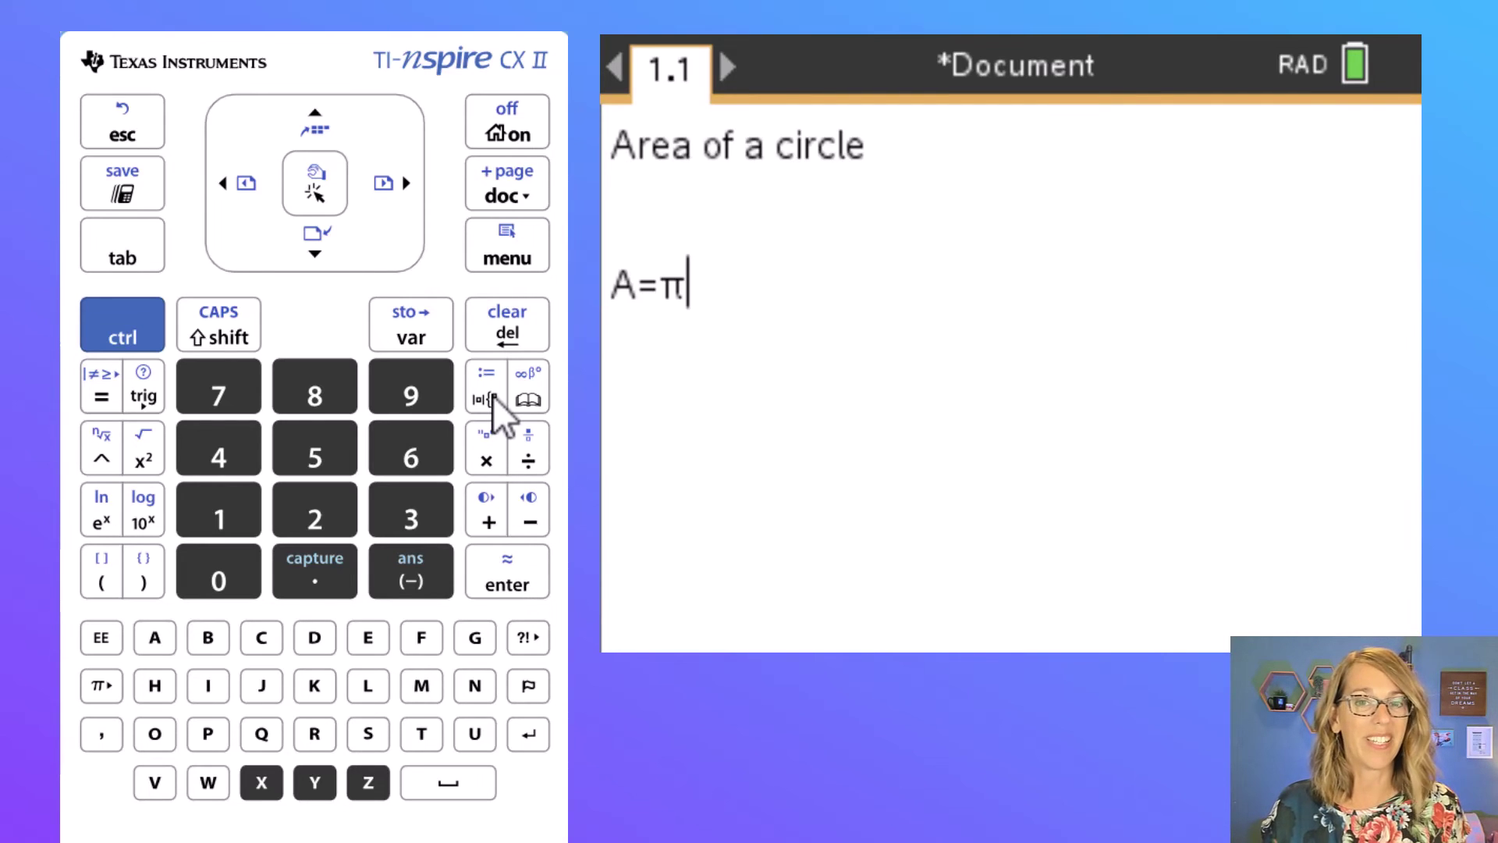
click(110, 462)
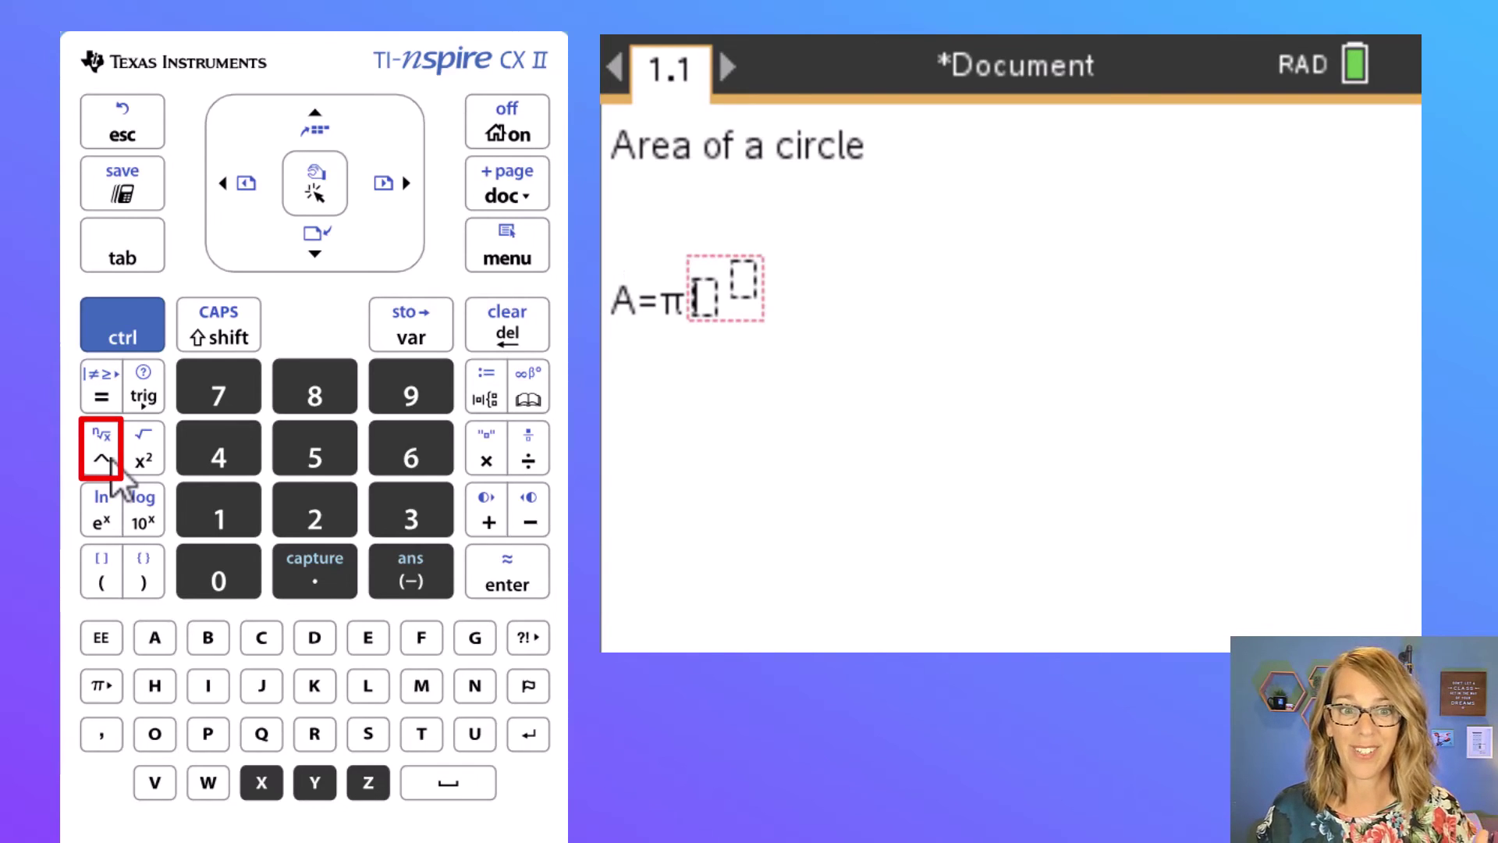
click(315, 738)
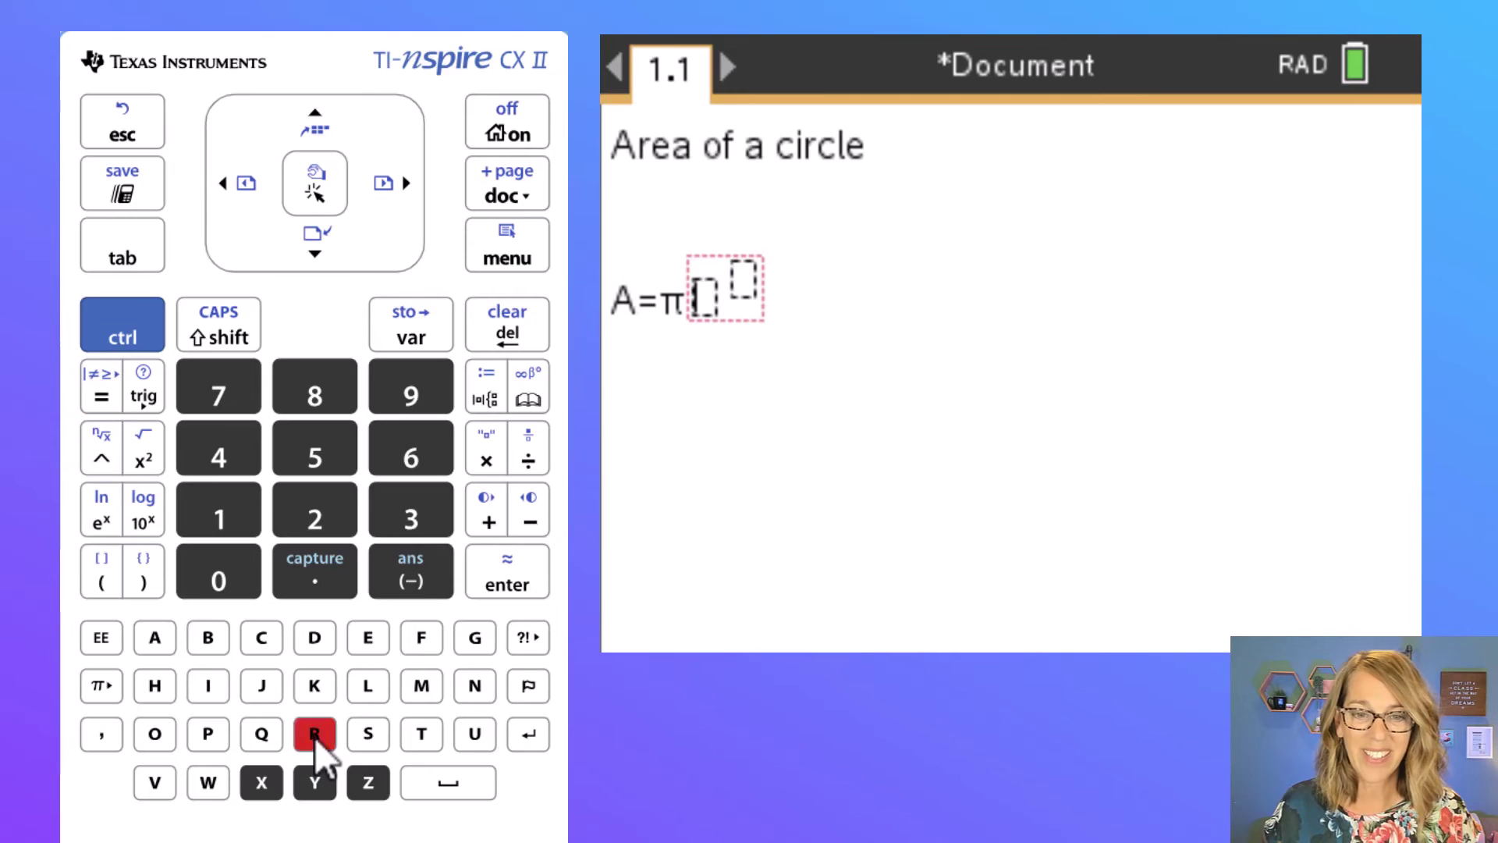
click(409, 184)
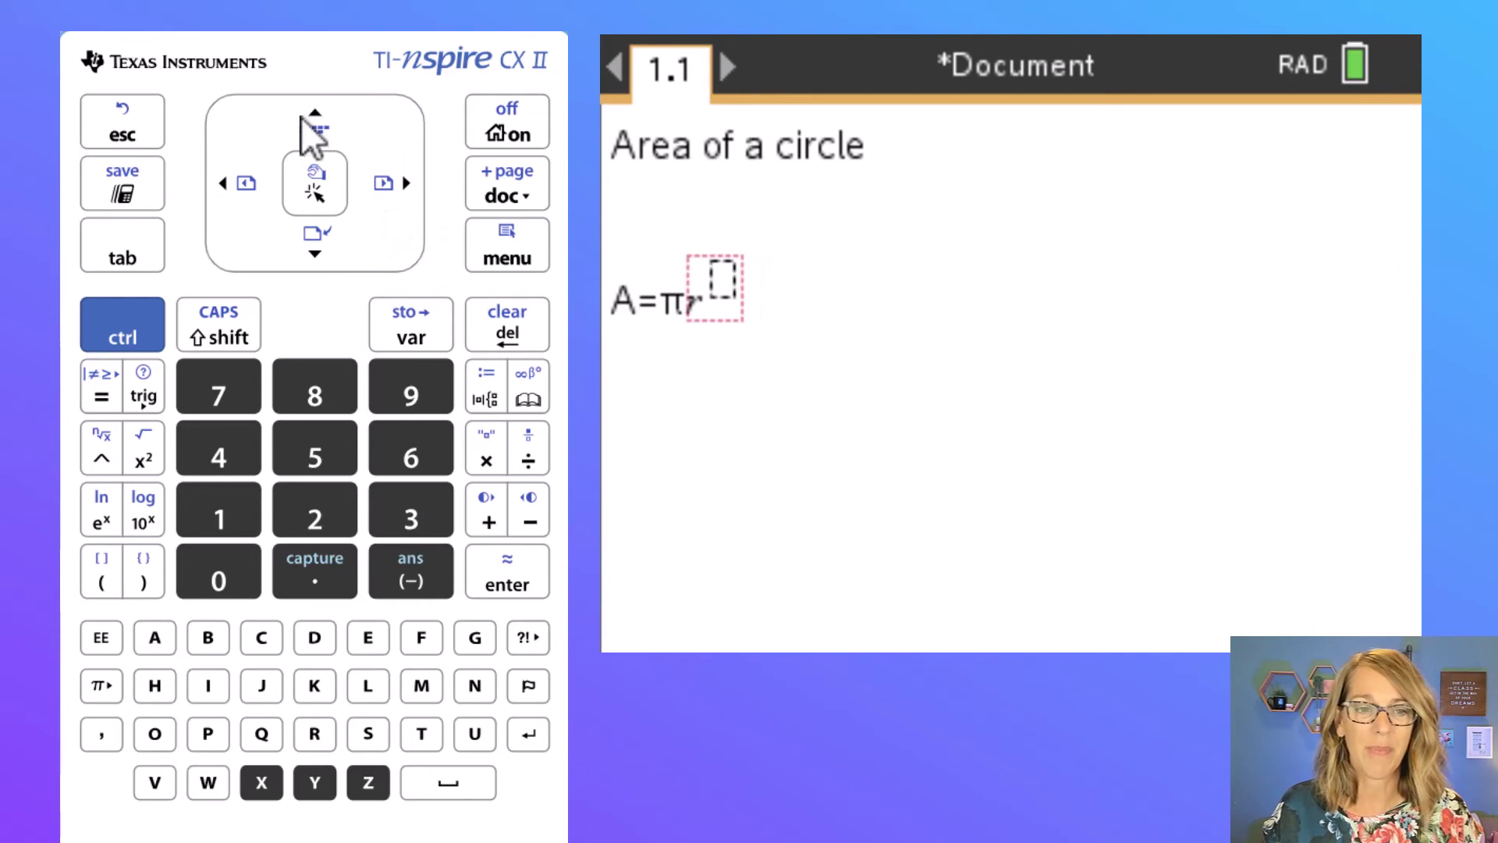
click(326, 517)
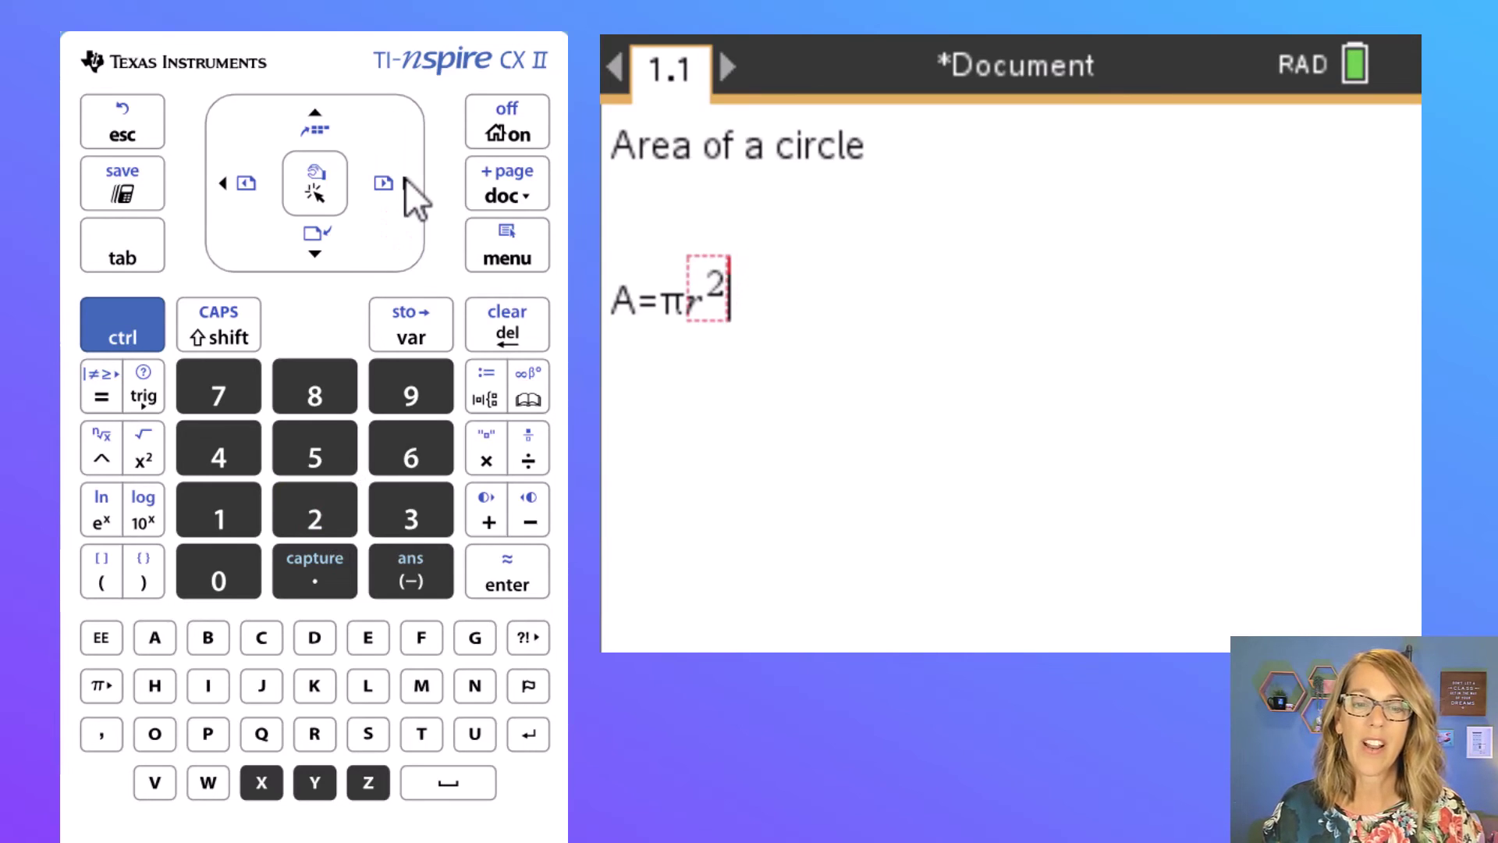
click(405, 179)
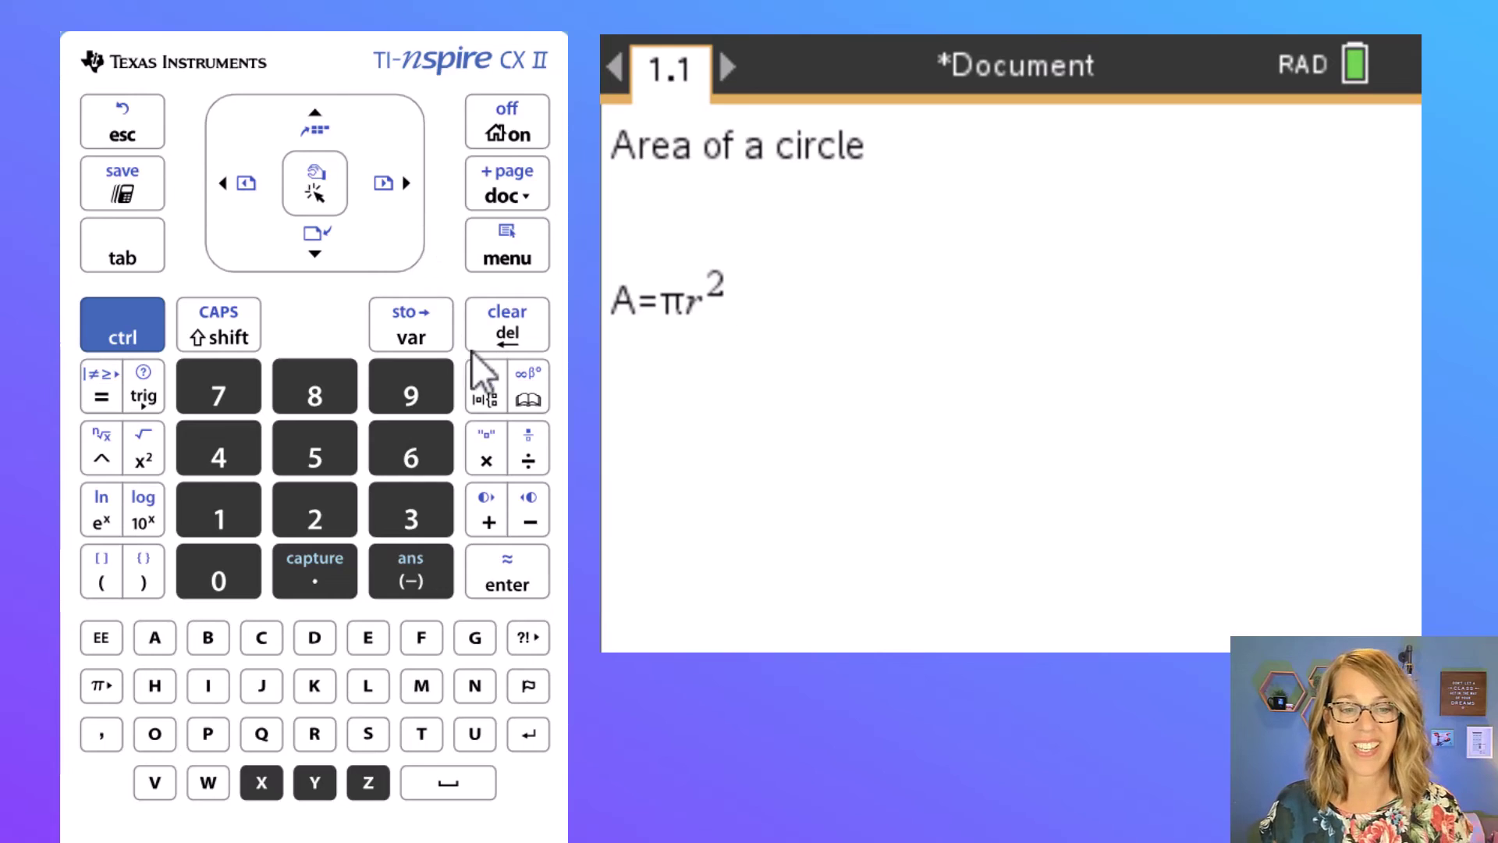
click(524, 583)
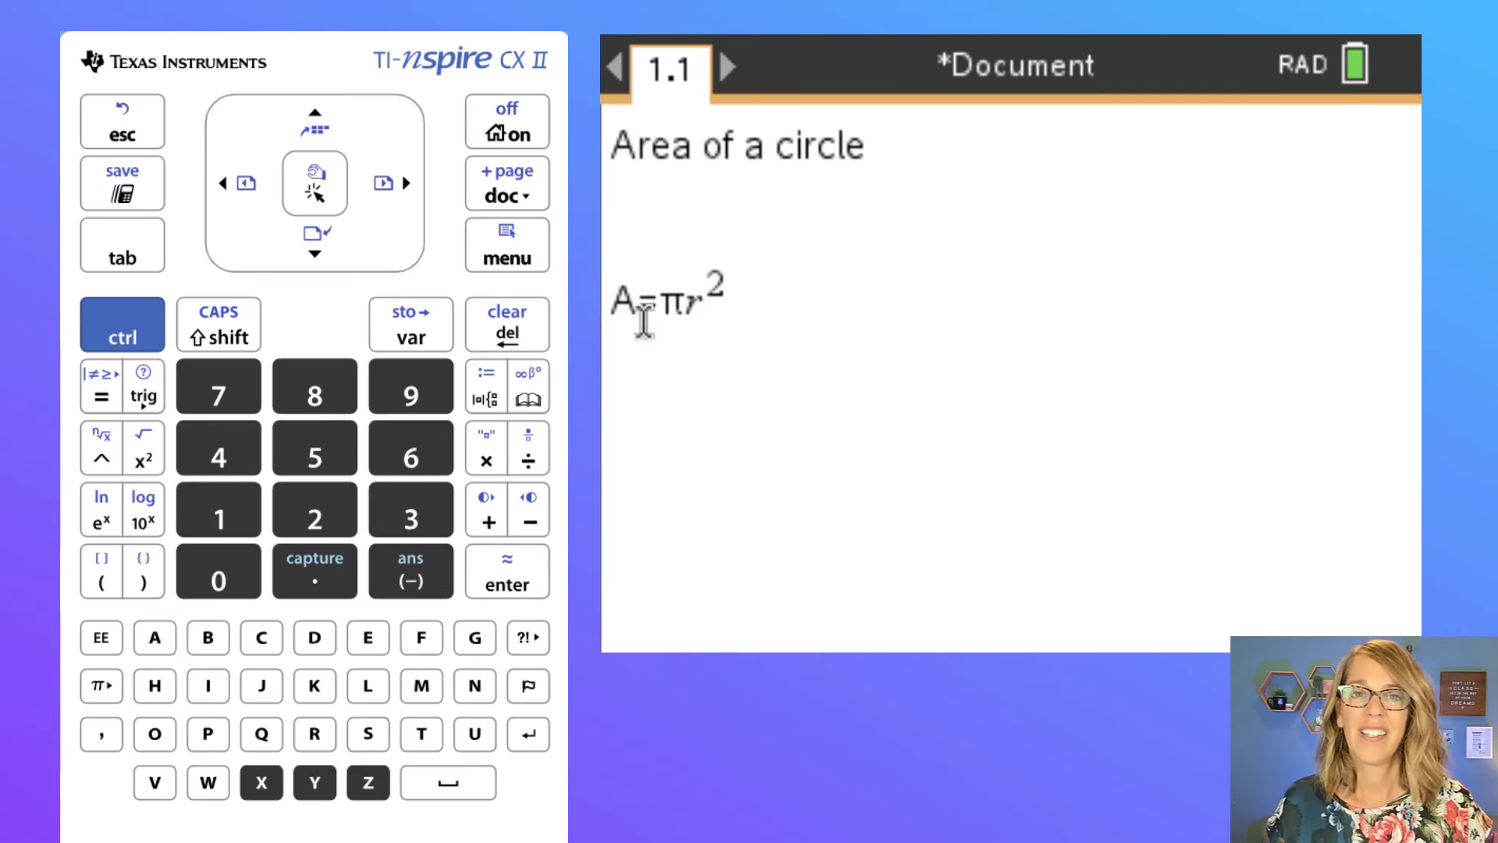
key(BackSpace)
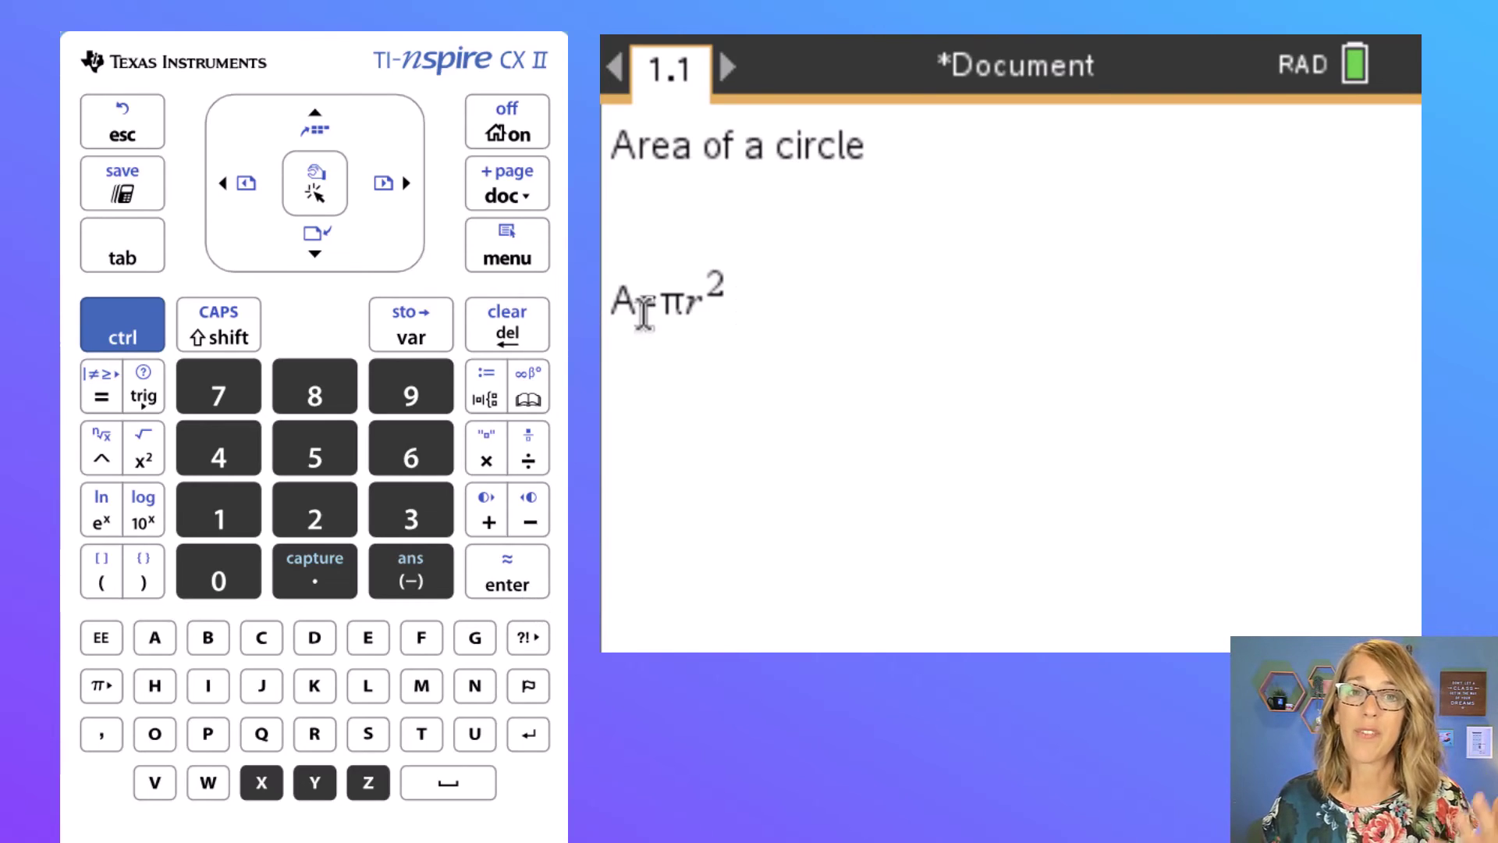
- Add a Graphs page to the document after the Notes page
click(122, 332)
click(509, 202)
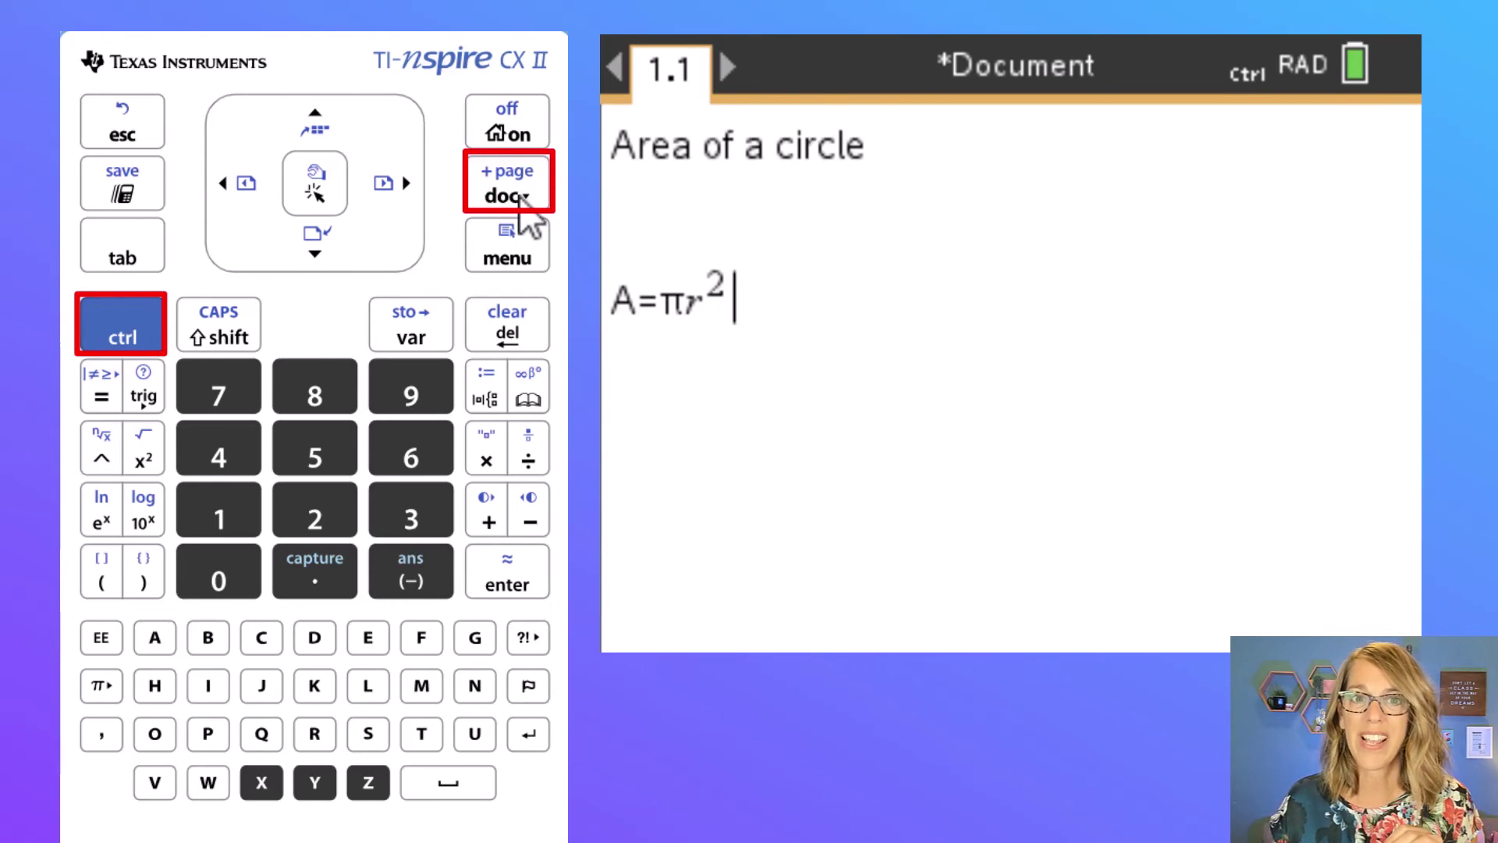
click(520, 200)
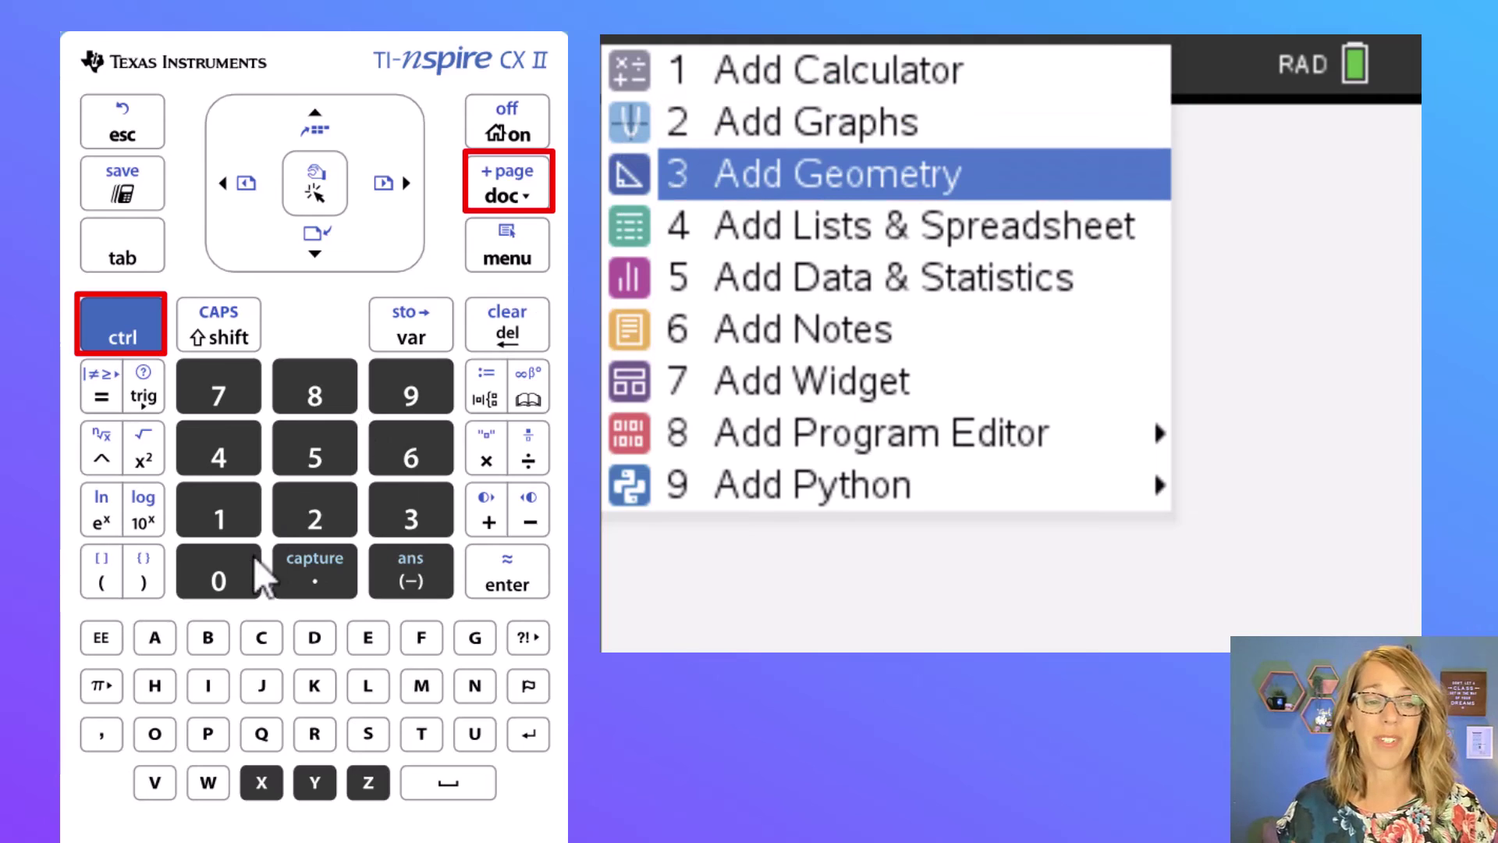
click(316, 521)
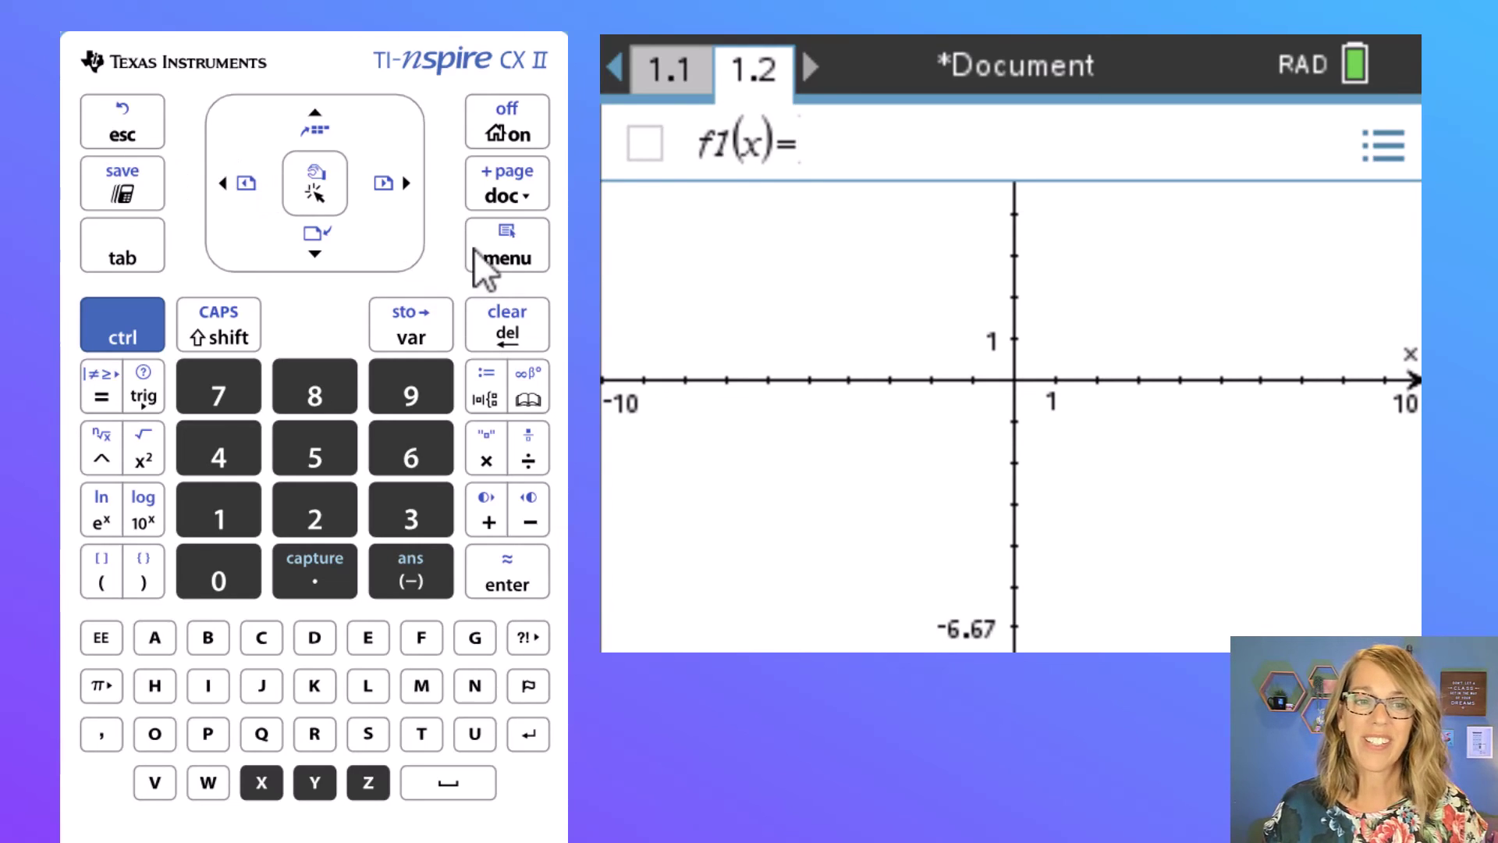
- Insert the center form circle equation template (x-h)²+(y-k)²=r² for graph entry
click(502, 253)
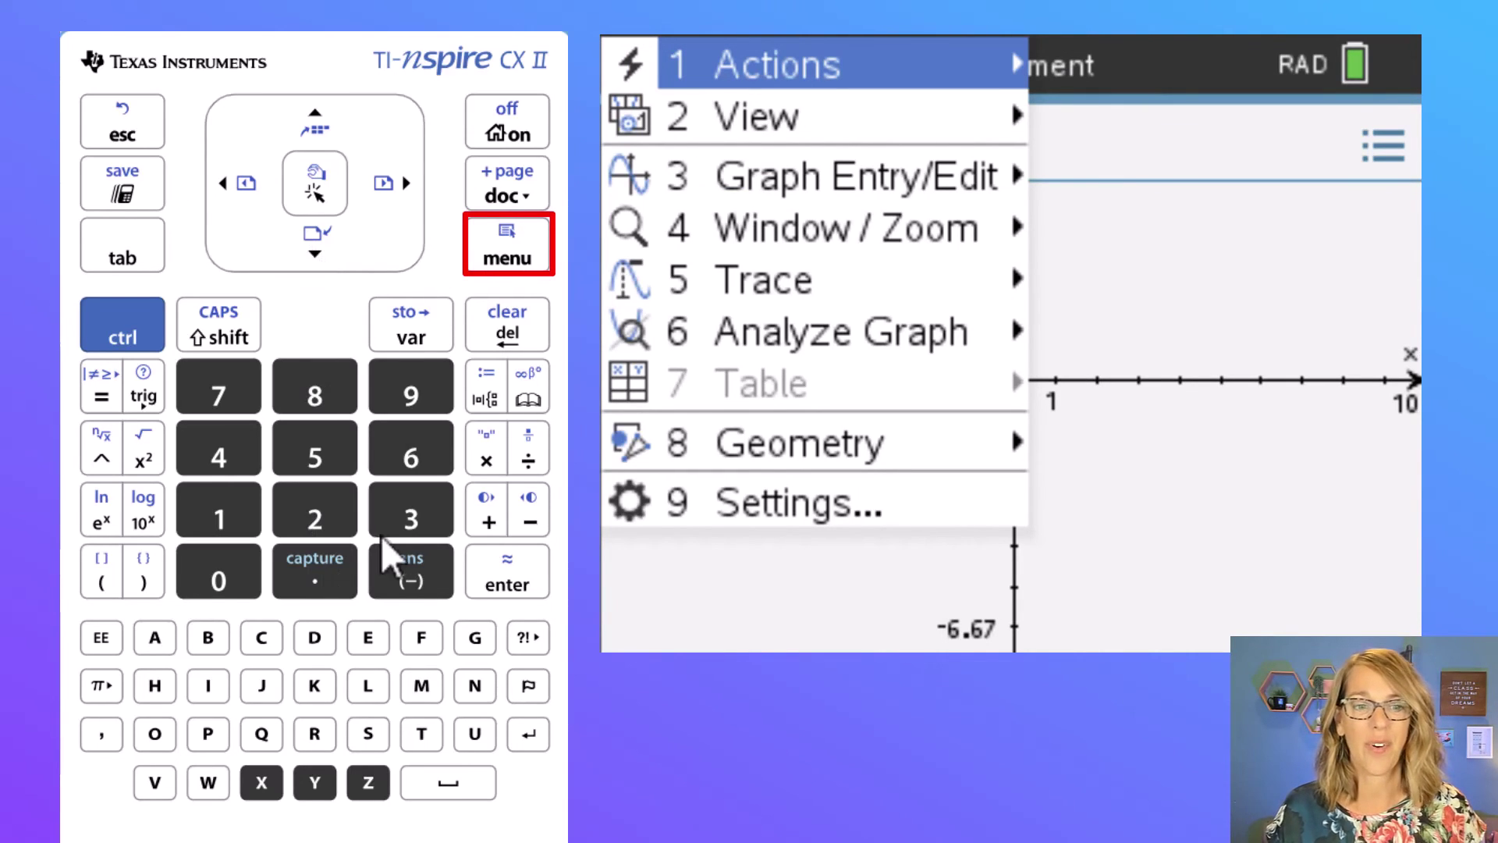
click(409, 517)
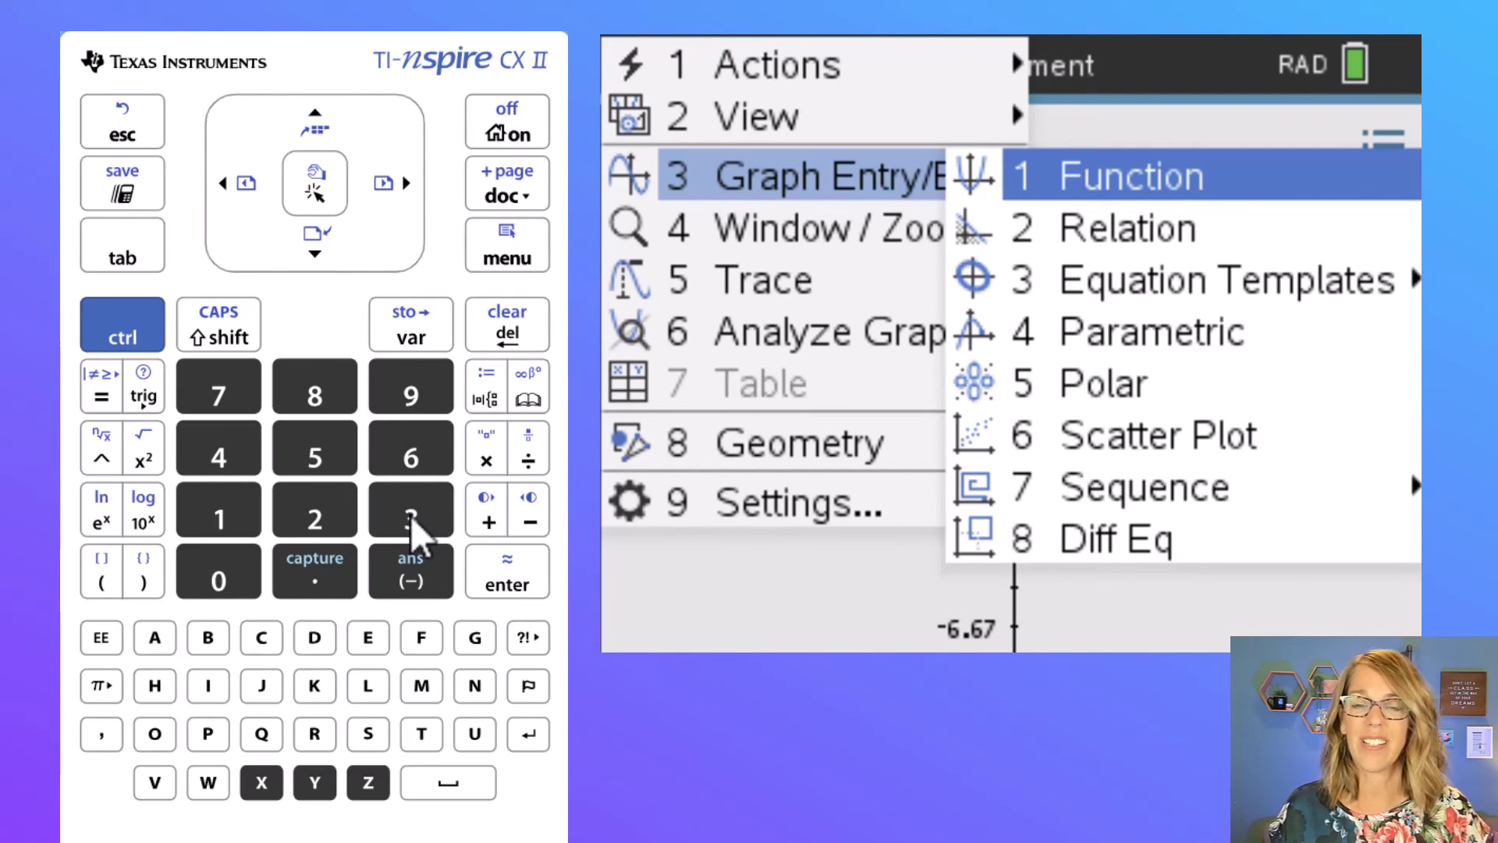
click(411, 516)
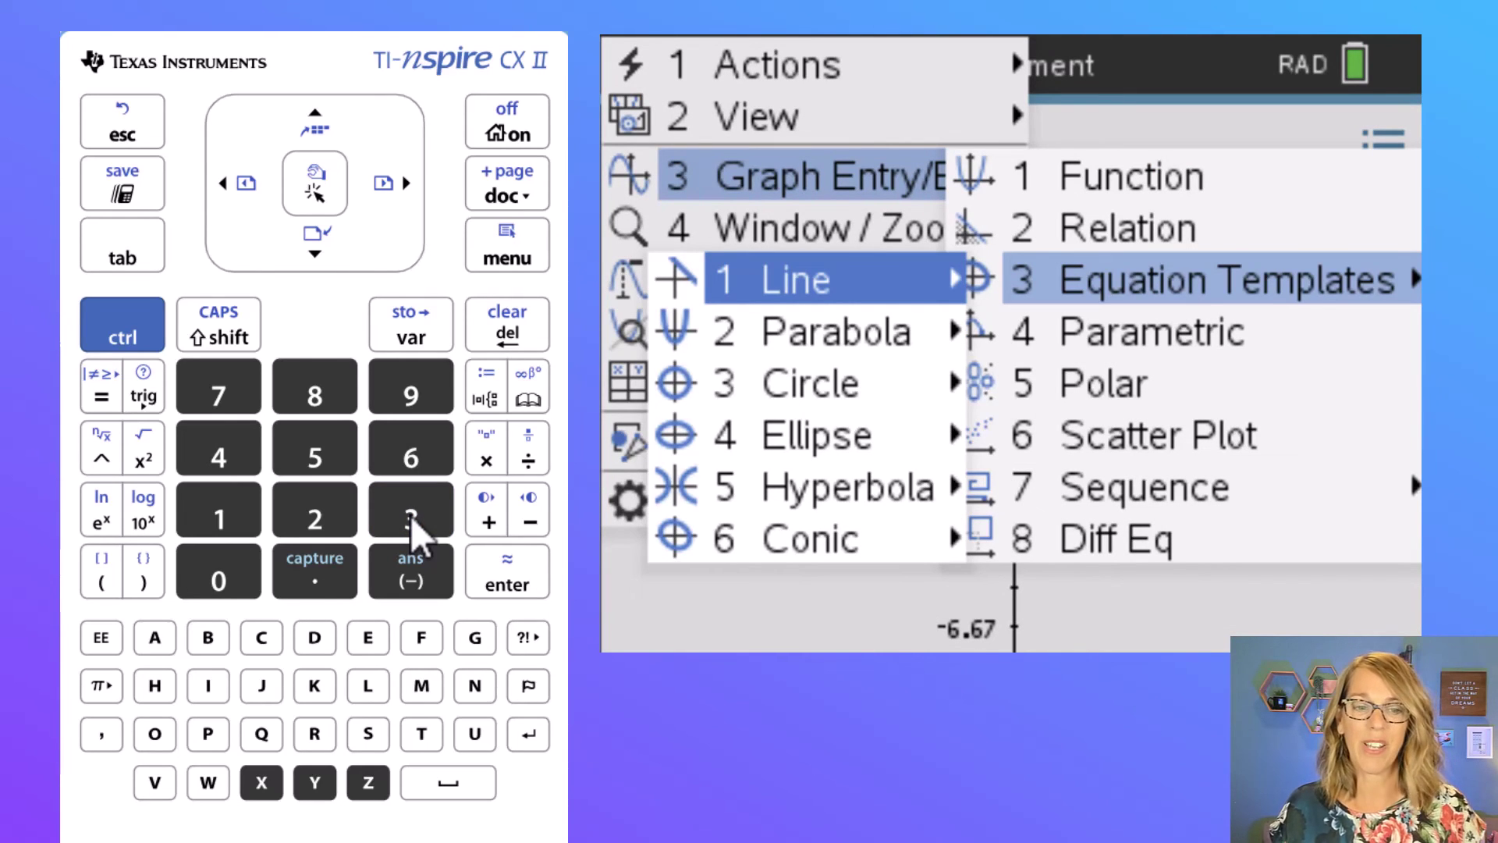
click(411, 517)
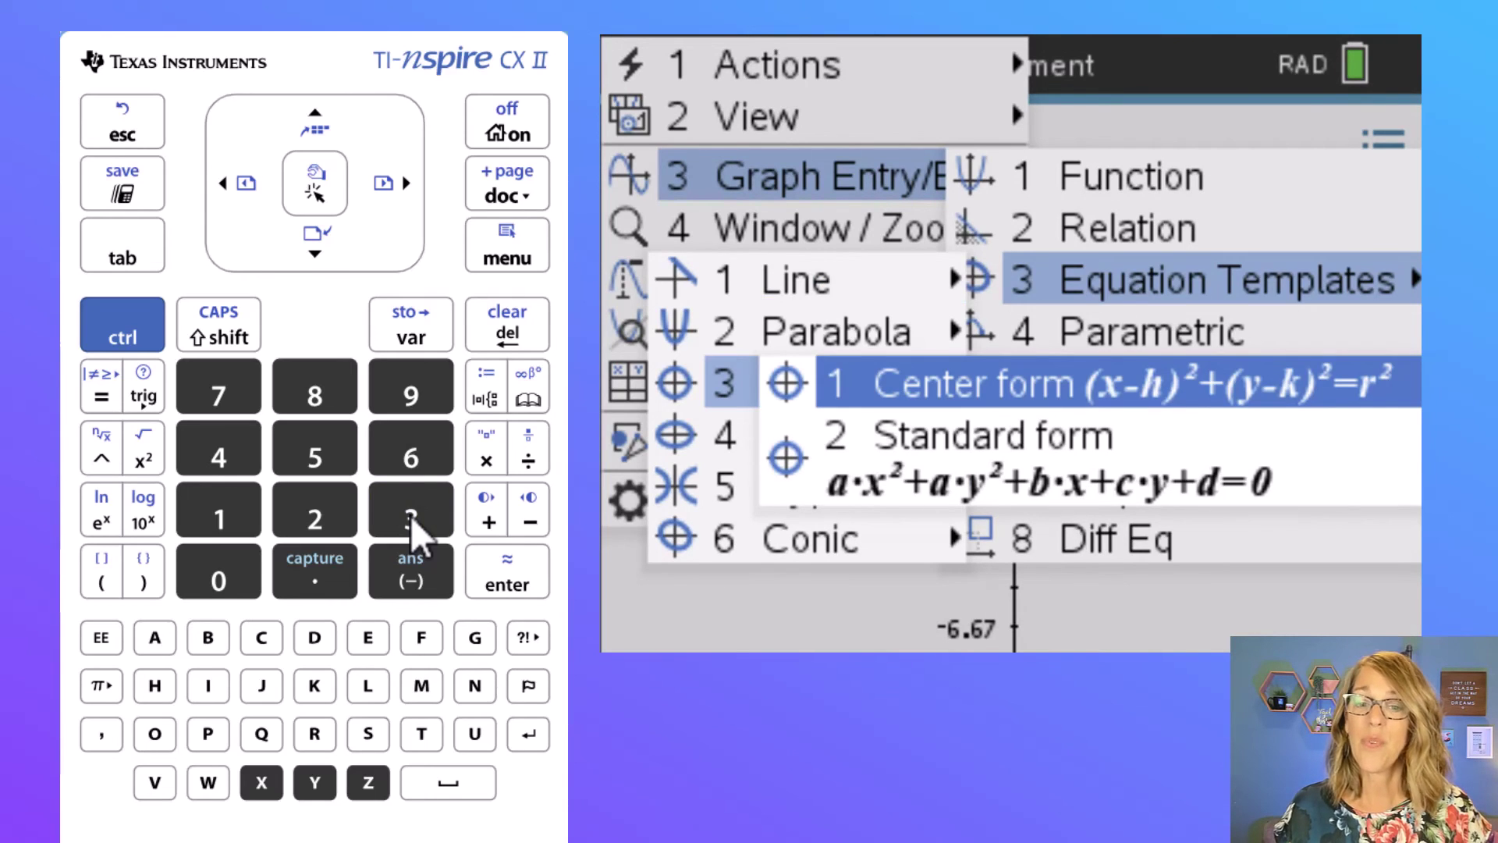
click(520, 577)
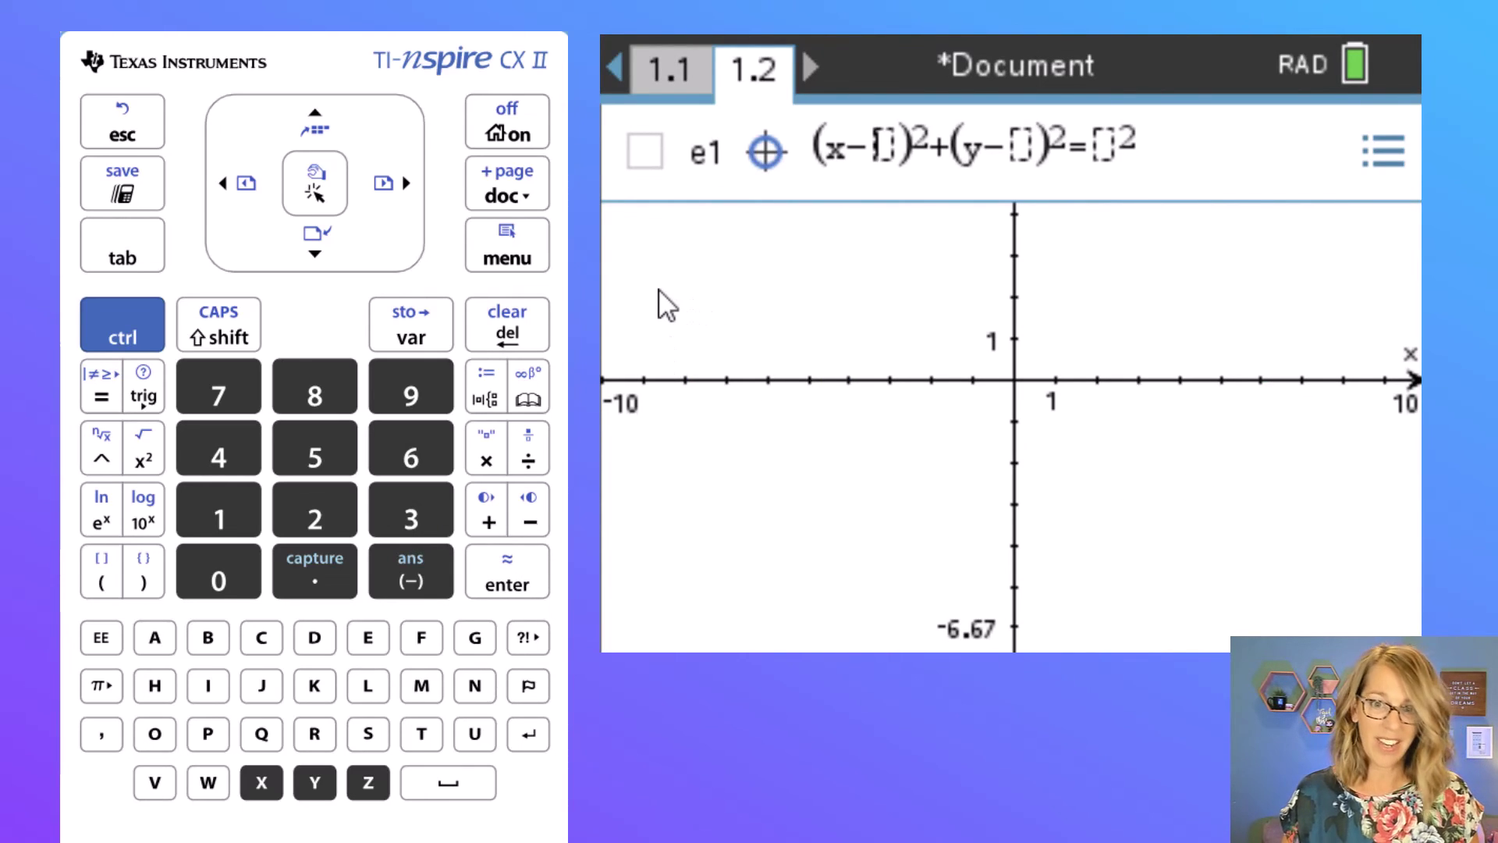
- Fill the circle template with h=2, k=1 and r=3, and graph (x-2)²+(y-1)²=3²
text(2)
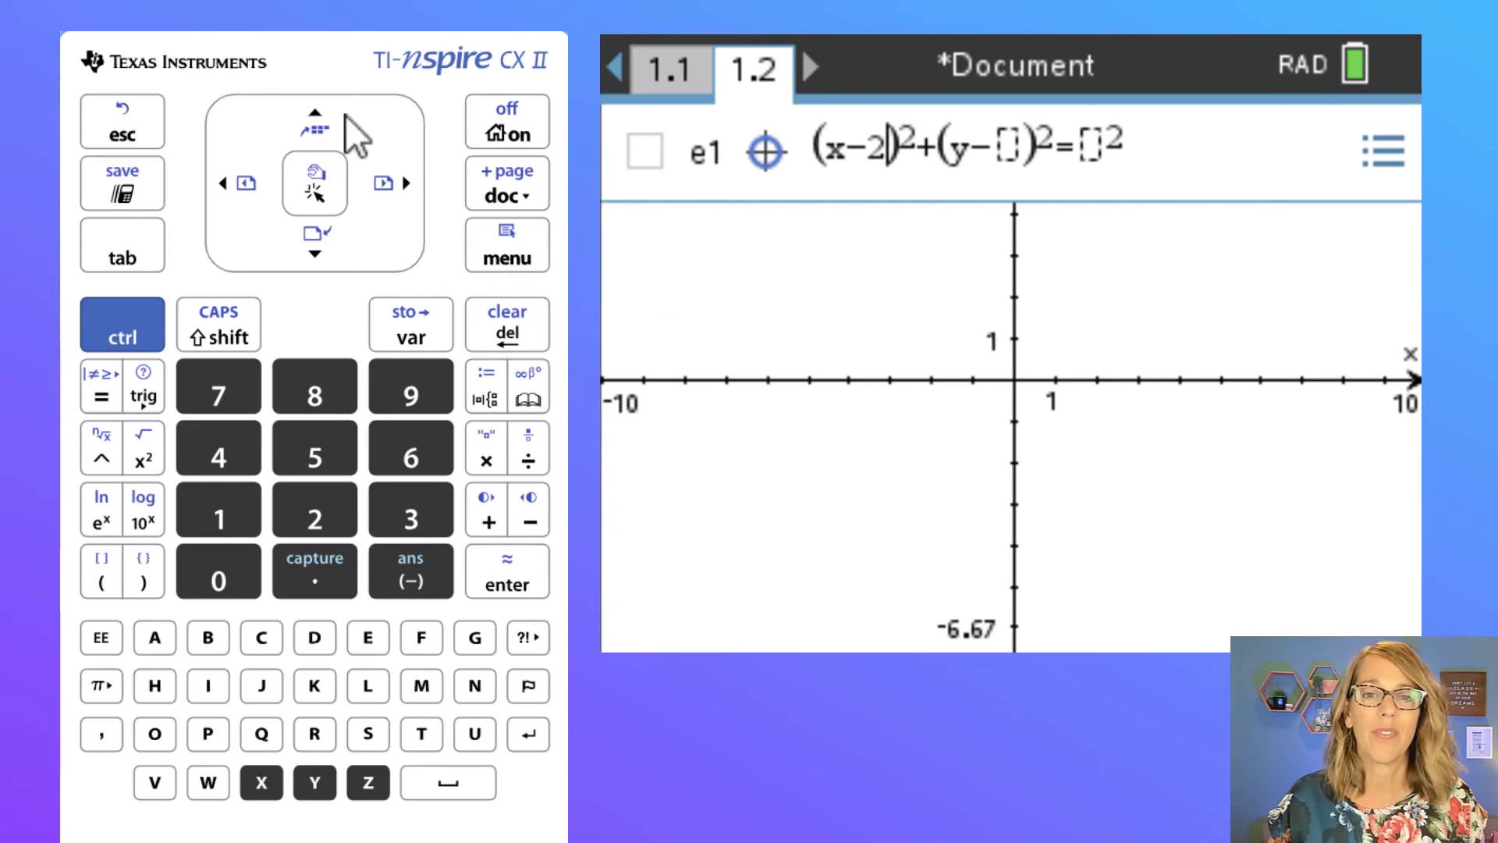
click(407, 182)
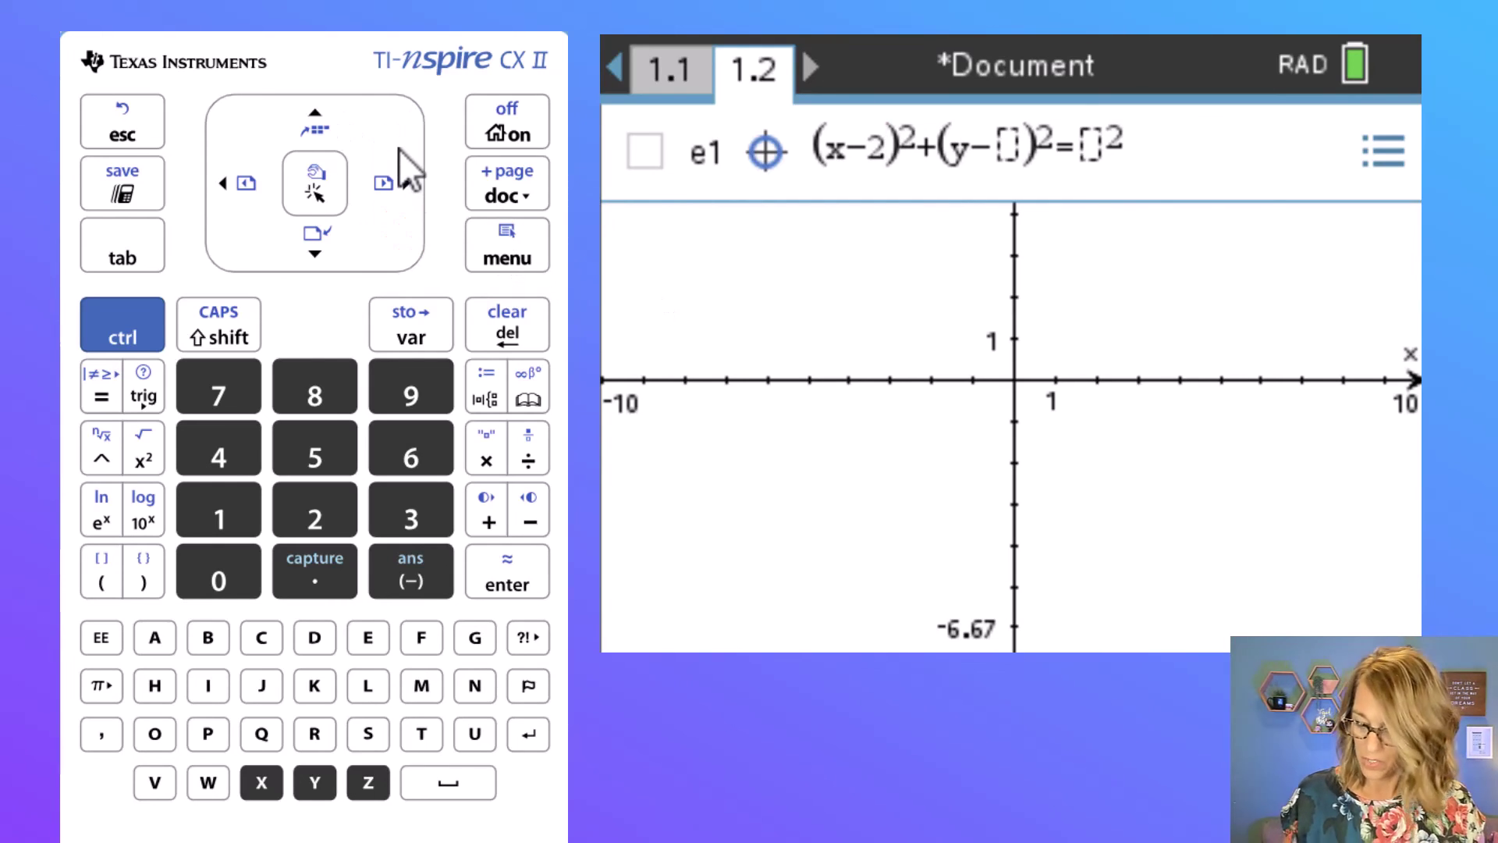
text(1)
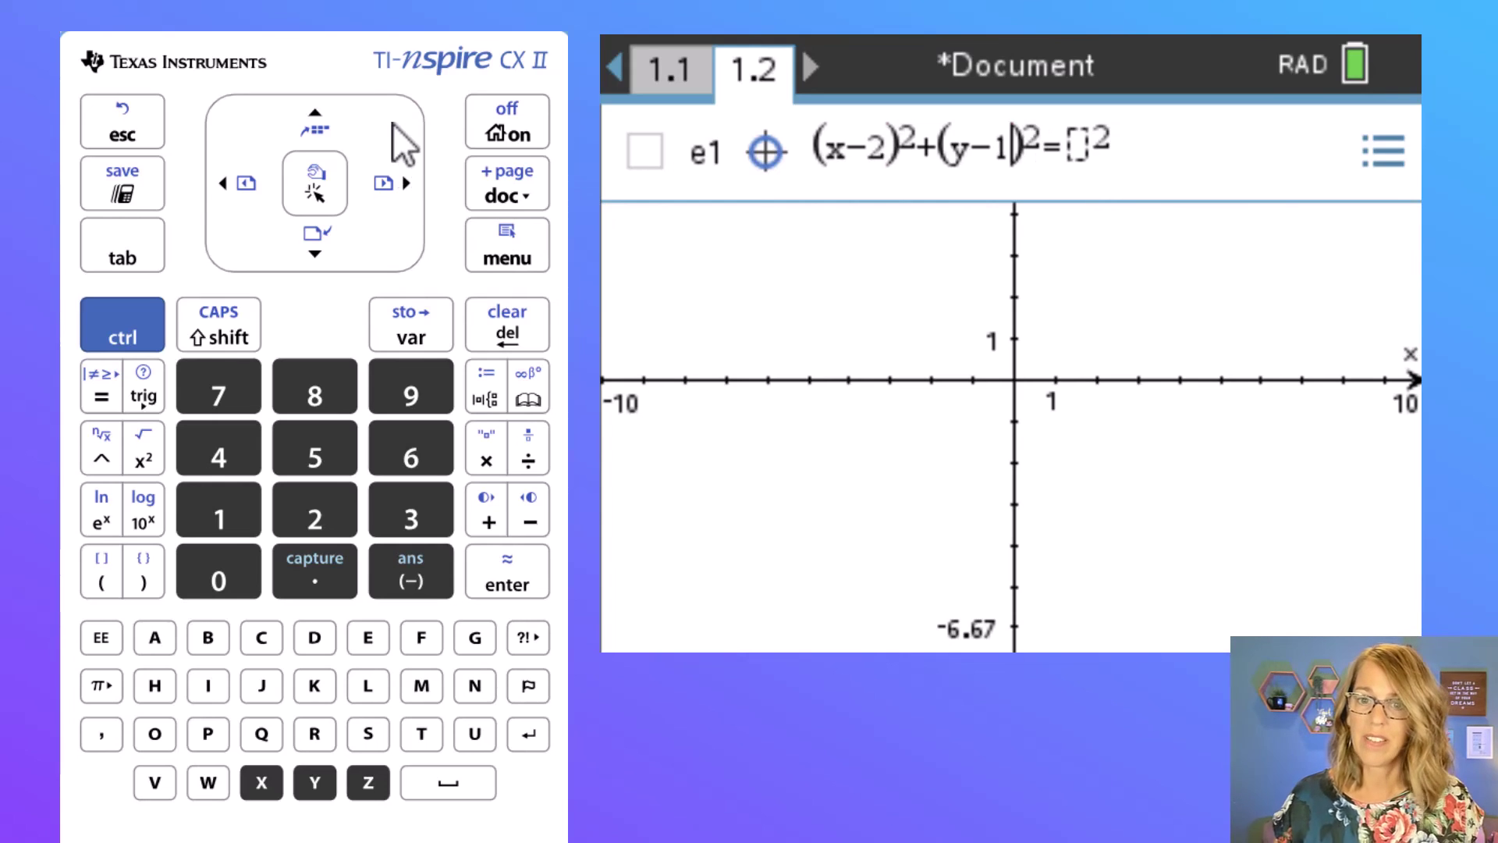
click(408, 185)
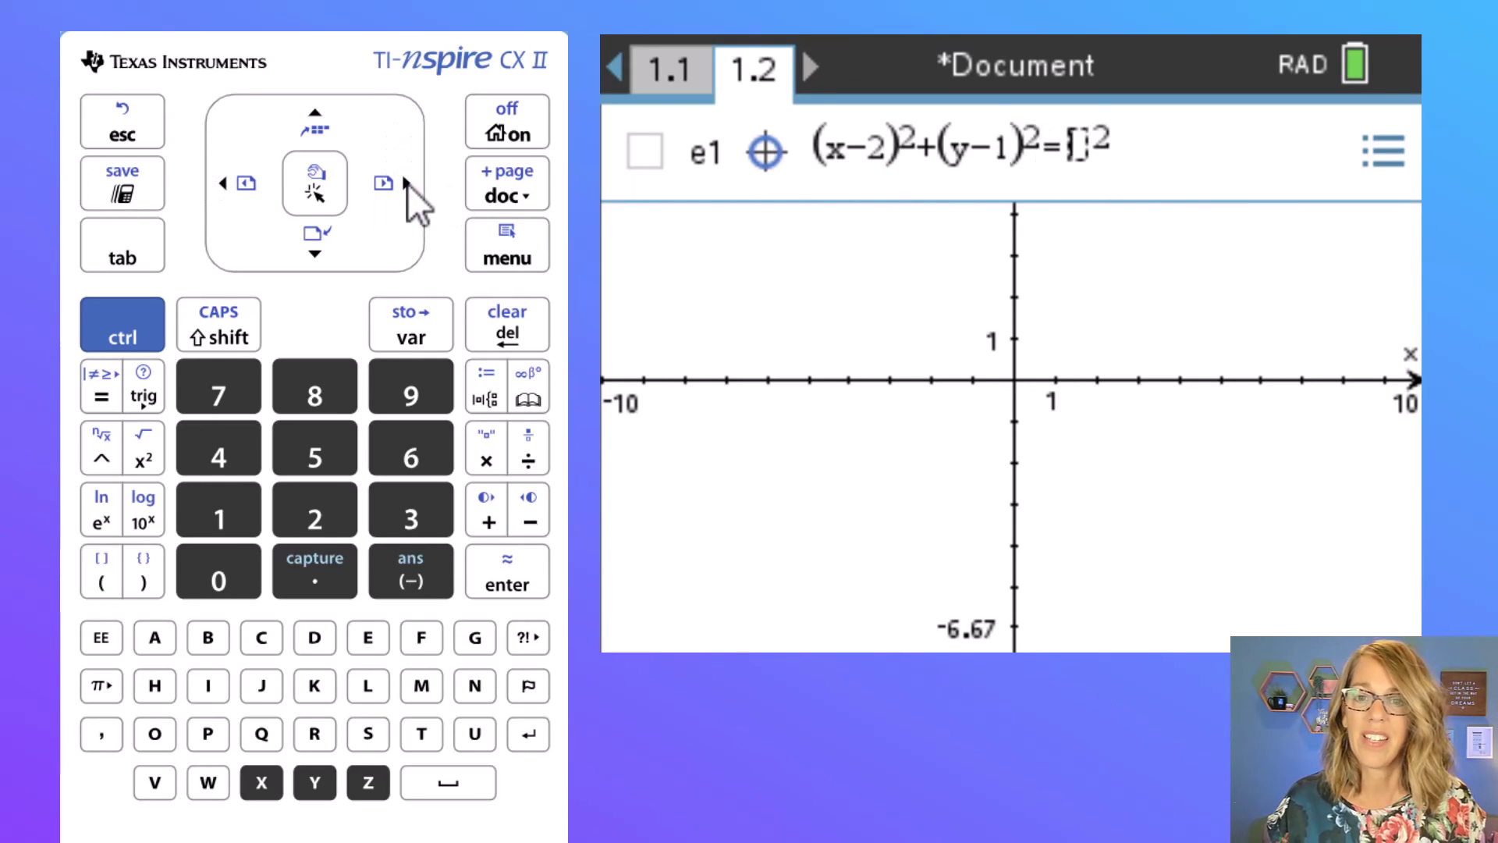
click(222, 182)
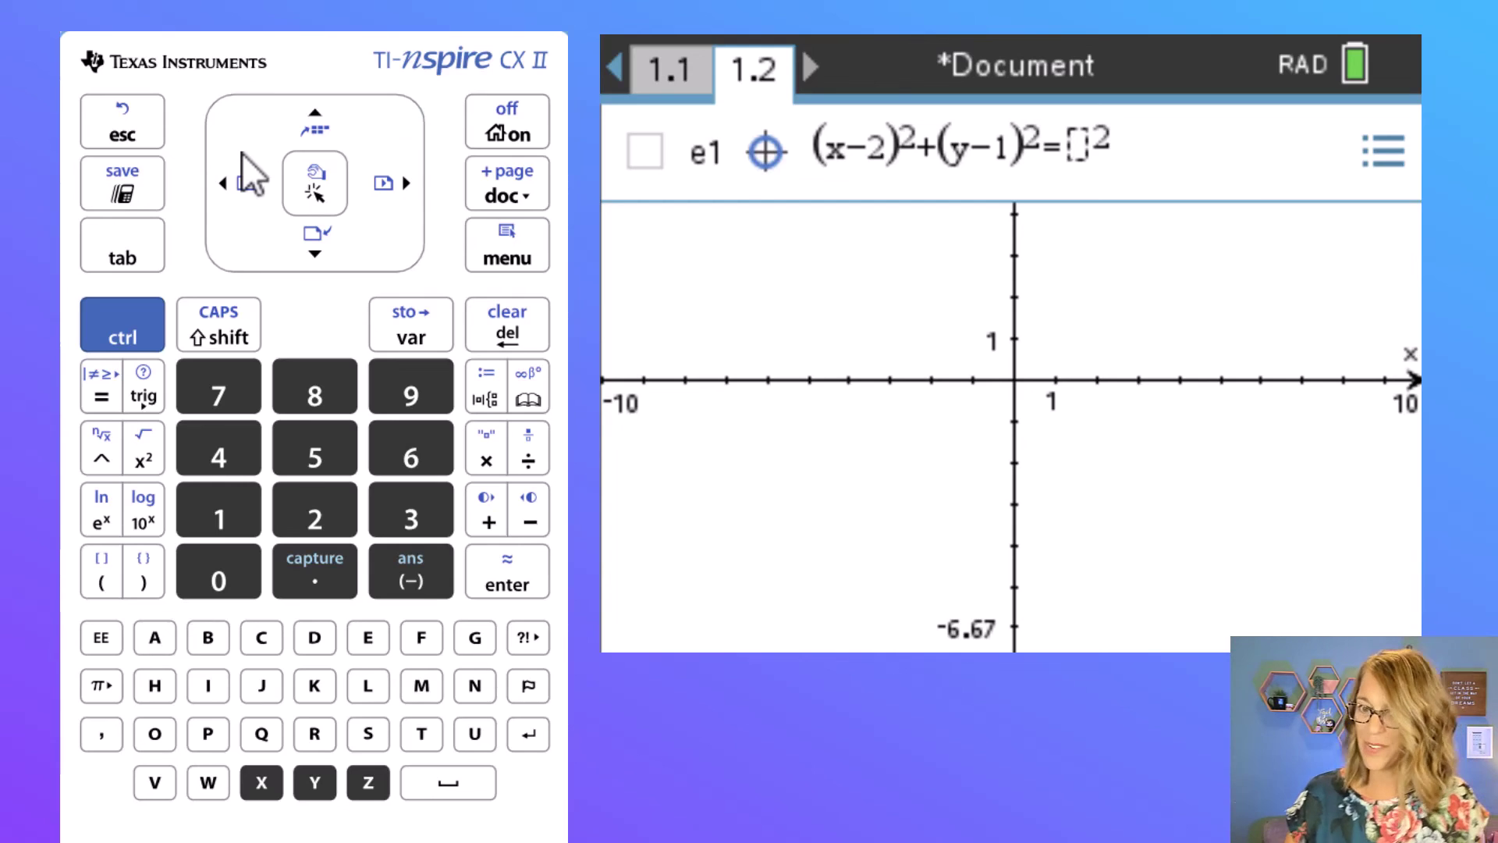
text(3)
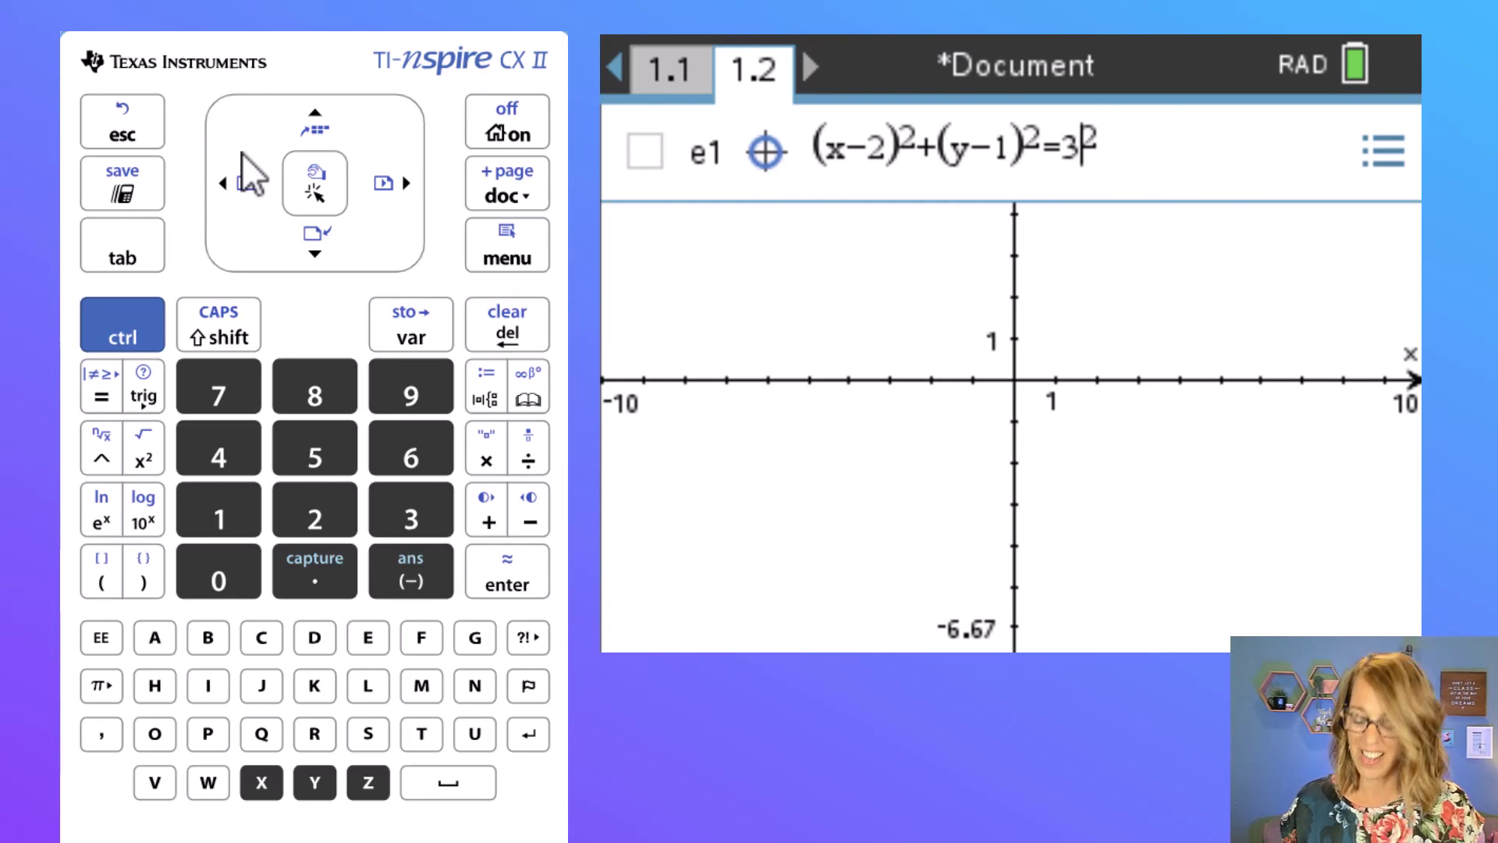
key(Right)
key(Return)
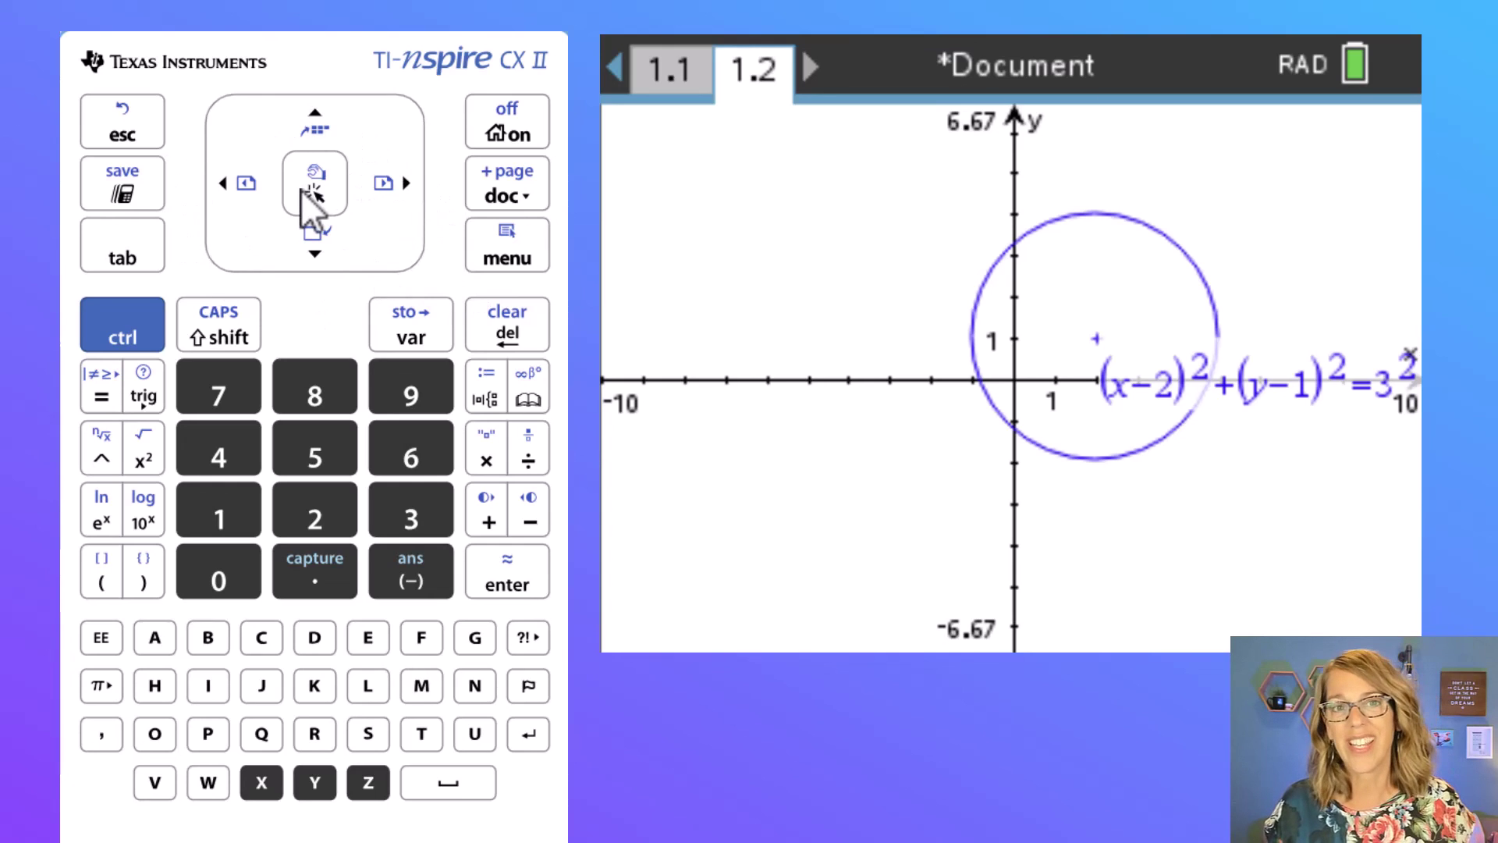
- Switch to the Notes page 1.1 and return to the Graphs page 1.2
click(132, 339)
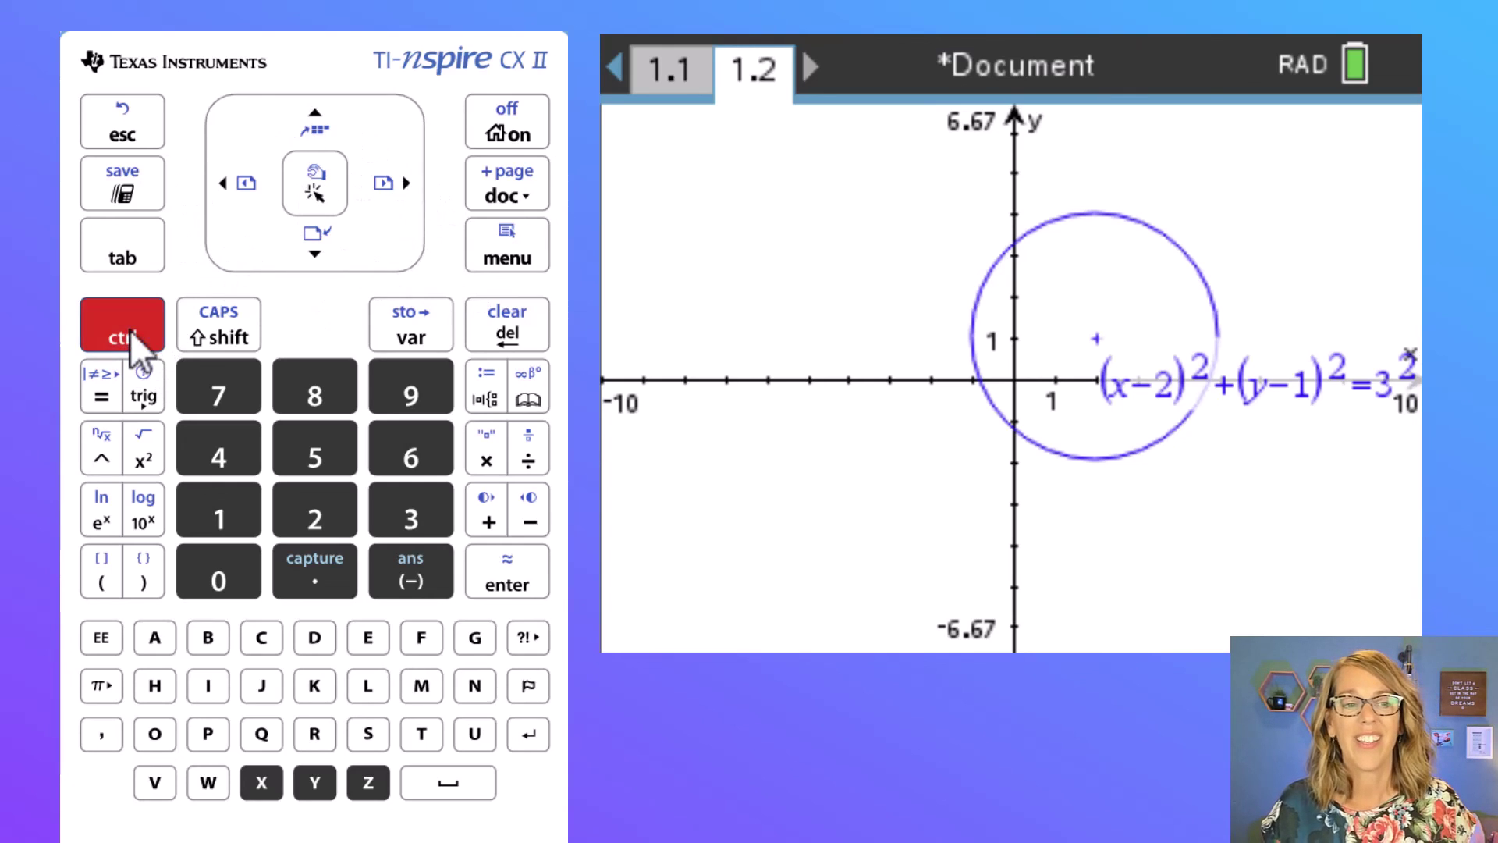
click(231, 186)
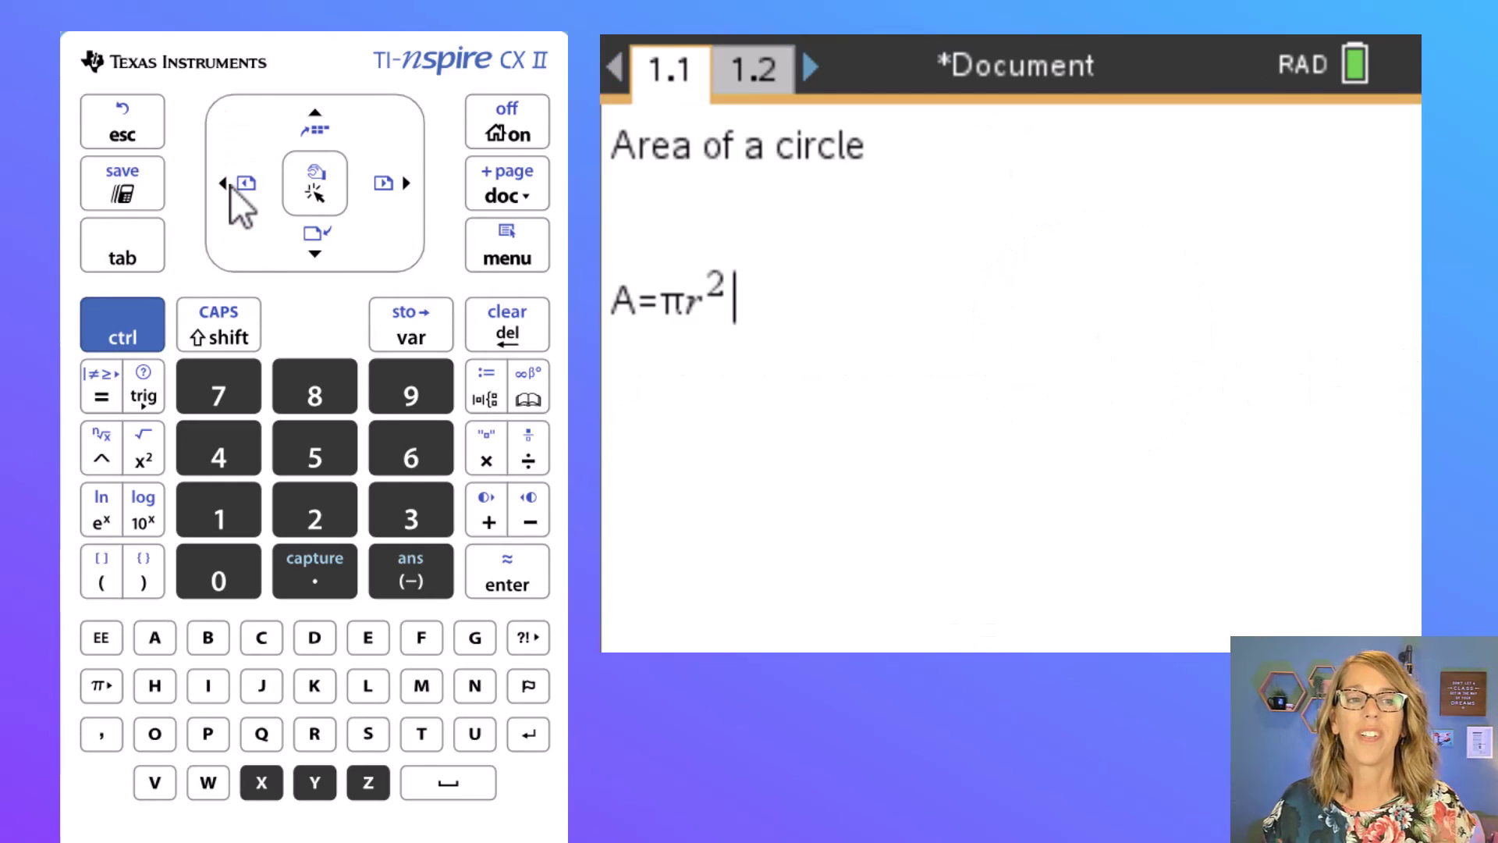
click(131, 331)
click(404, 188)
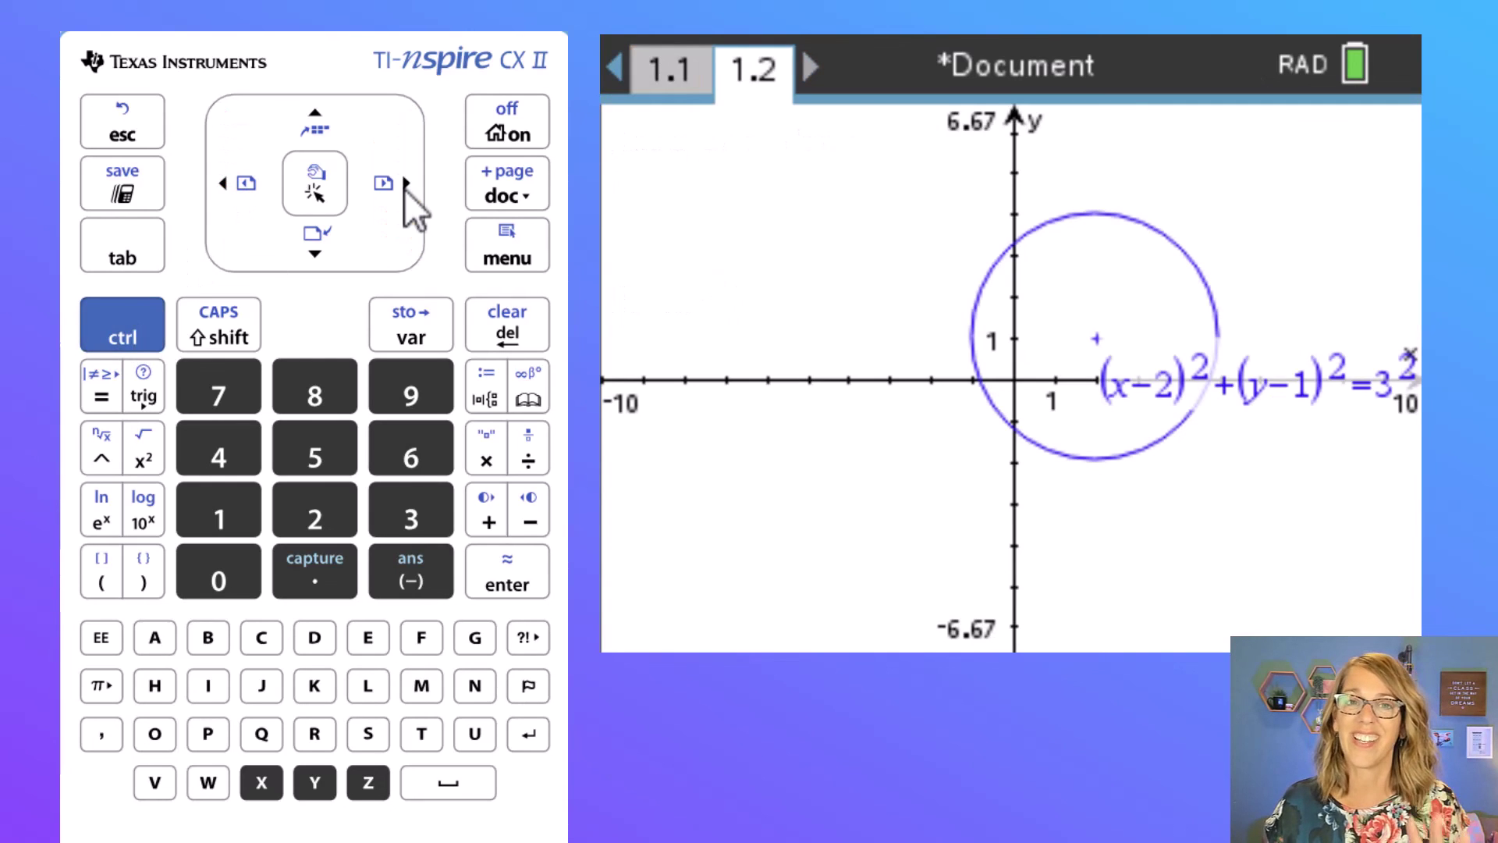